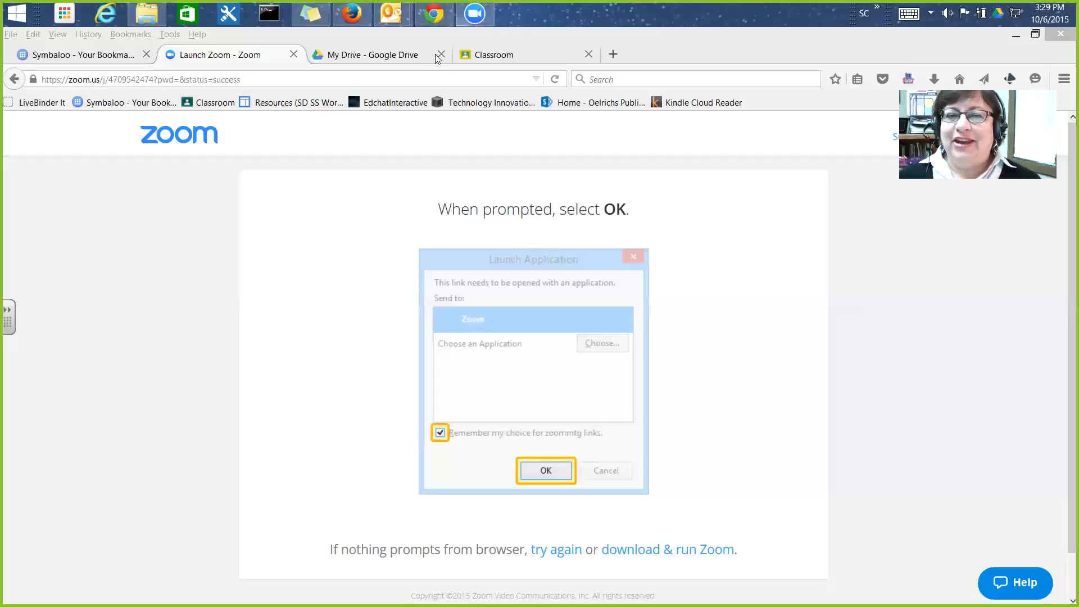
- Switch to the Classroom tab in Firefox and load google.com in it
left_click(487, 54)
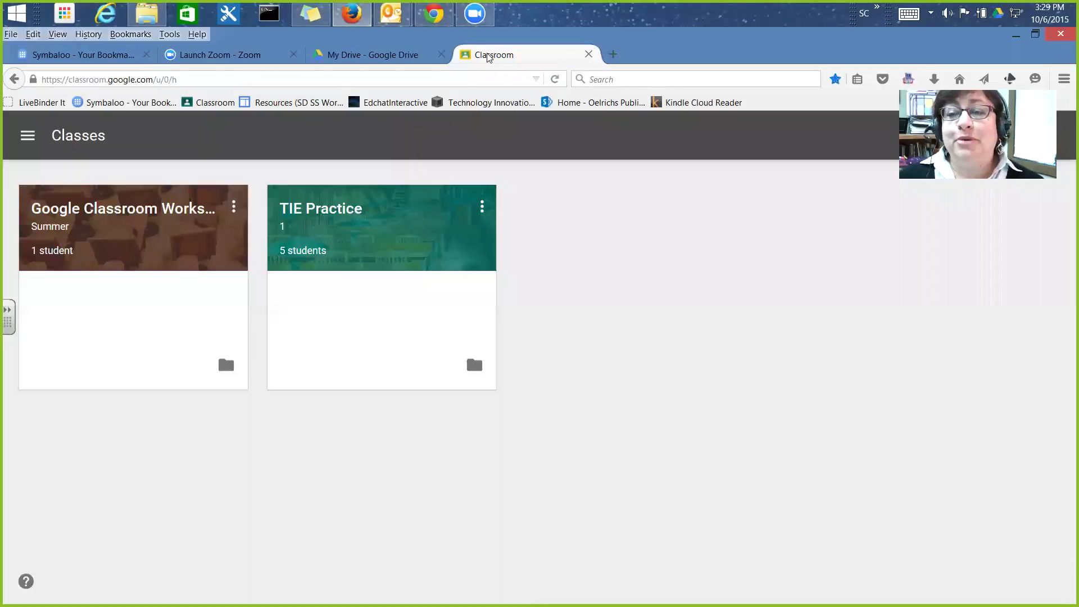
left_click(408, 78)
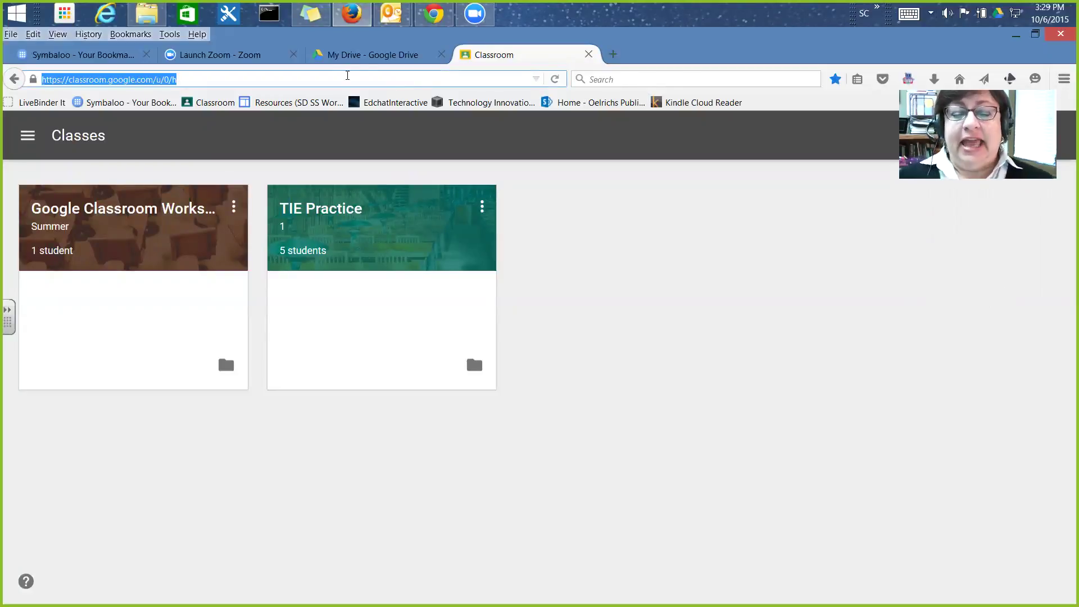
type("google.com/")
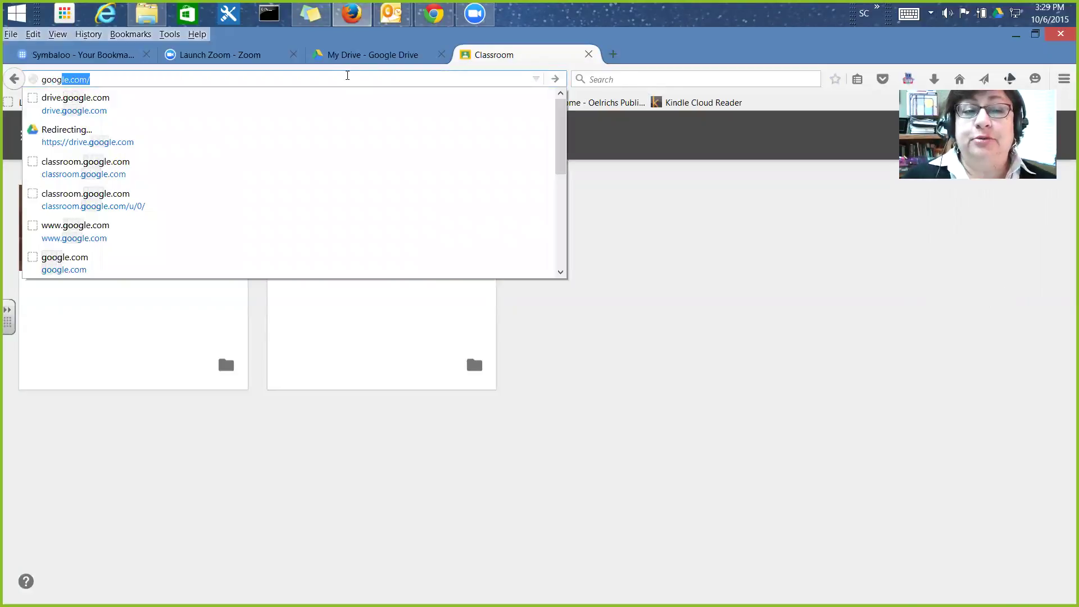
key("Return")
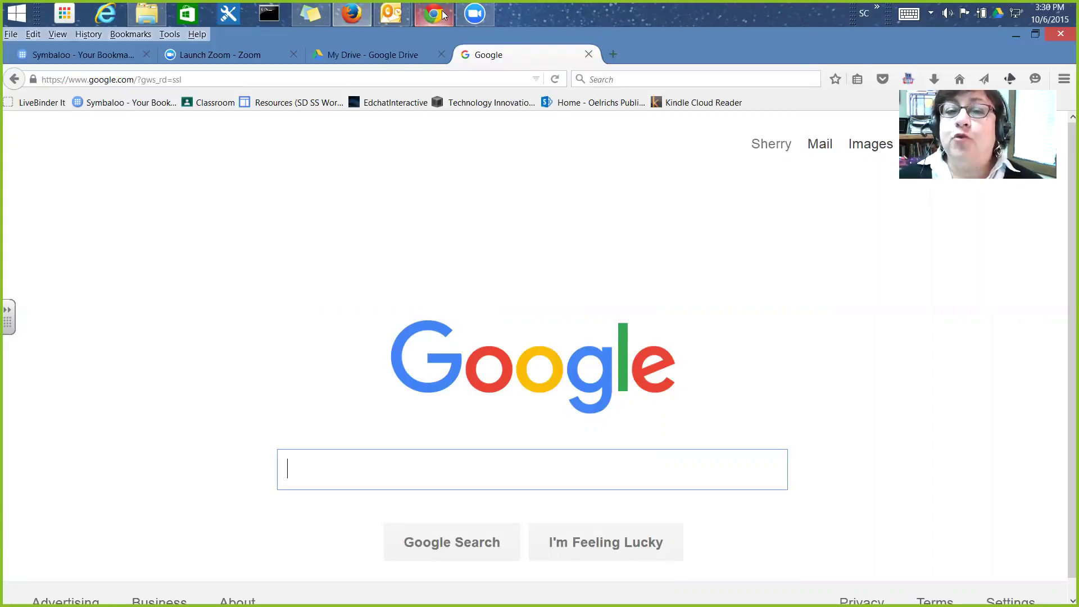
- Bring Chrome forward and show the 'TIE - Technology &' tab at tie.net
mouse_move(436, 15)
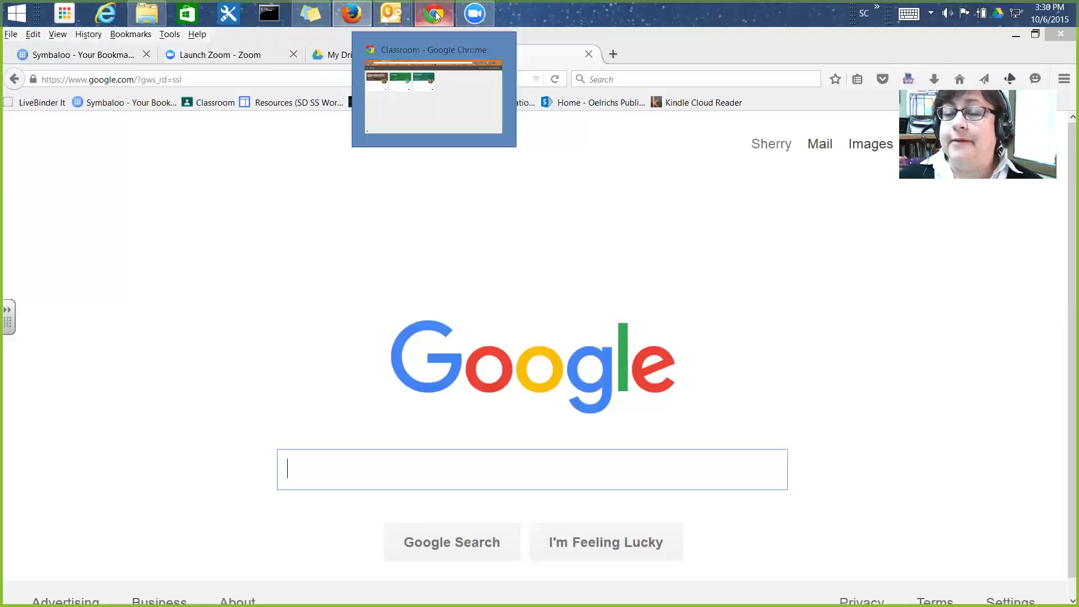
left_click(436, 15)
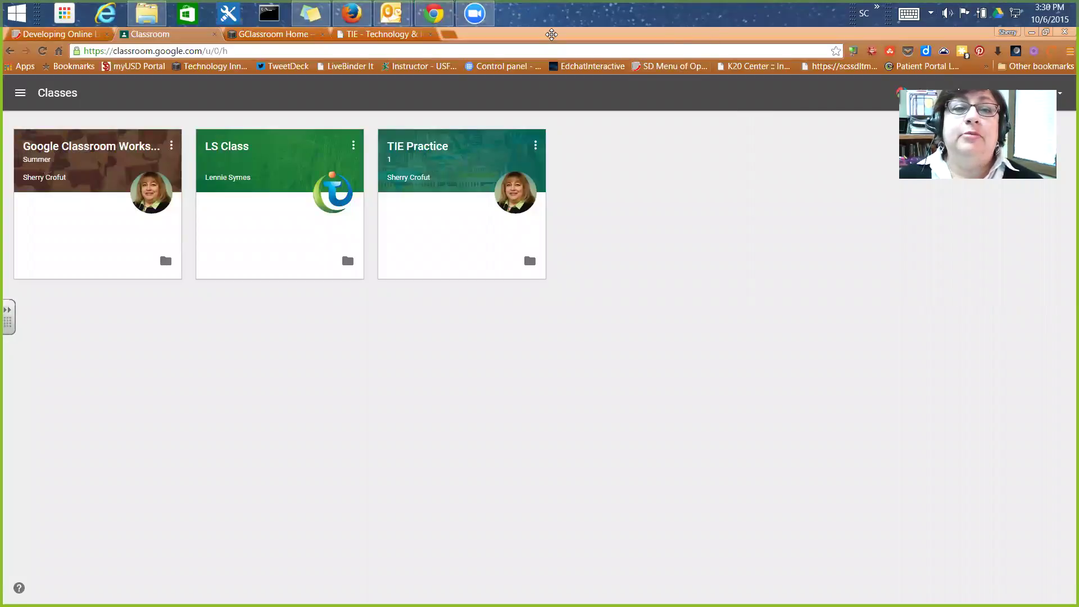
left_click(359, 37)
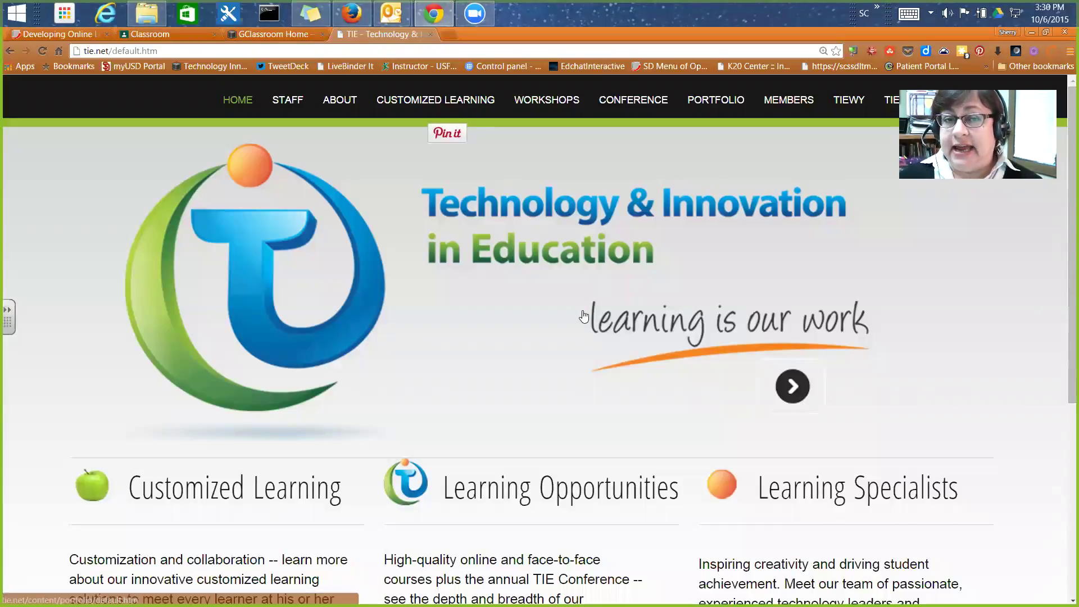
- Browse the TIE Workshops page's self-paced workshop list, then go to the GClassroom Home tab
left_click(545, 101)
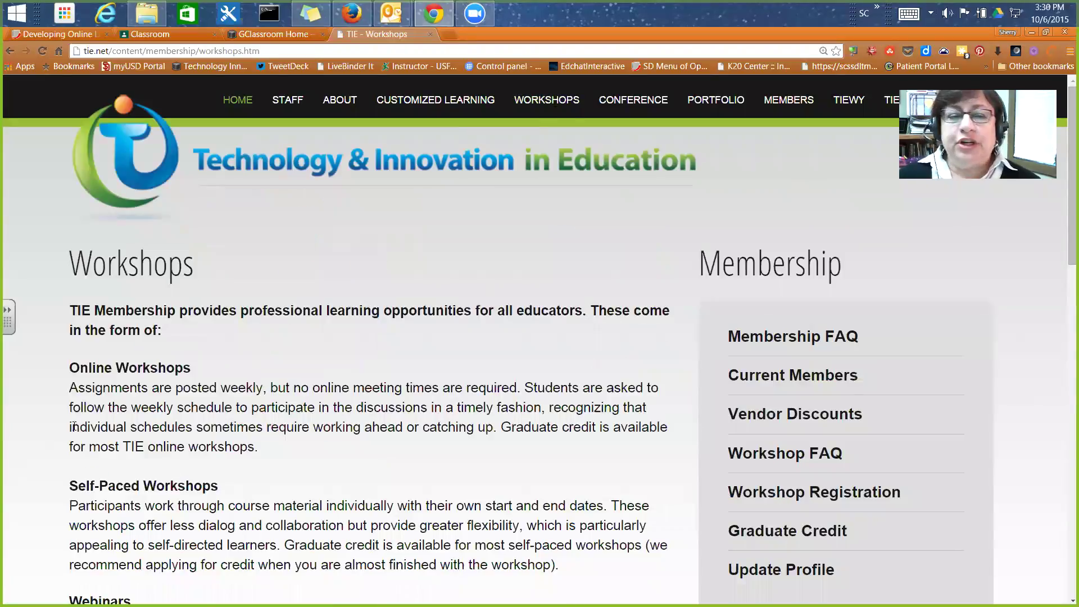
scroll(303, 349, "down", 4)
scroll(194, 322, "up", 1)
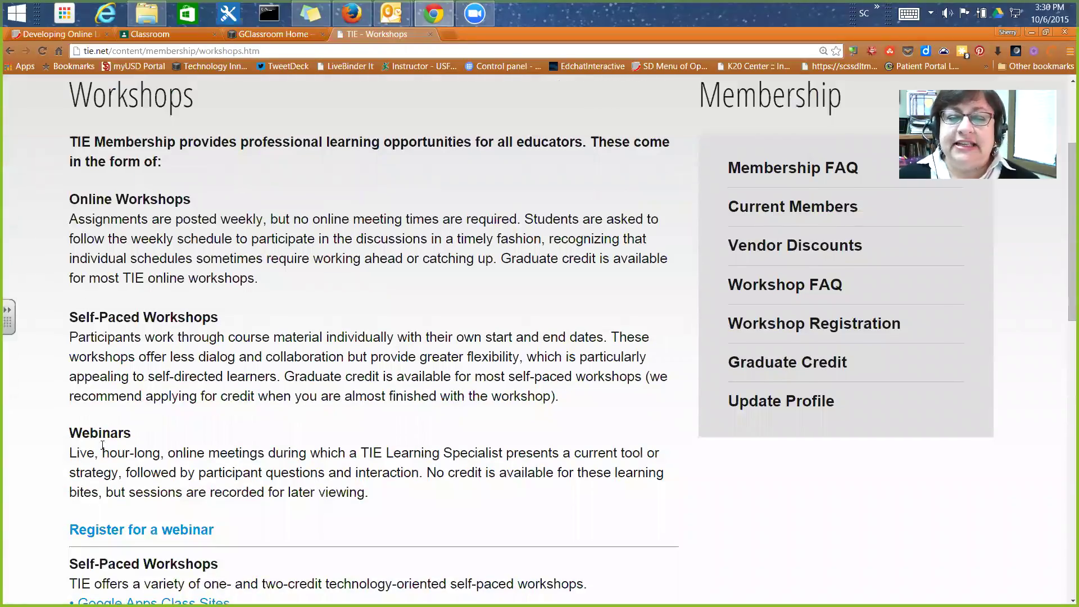
scroll(180, 432, "down", 2)
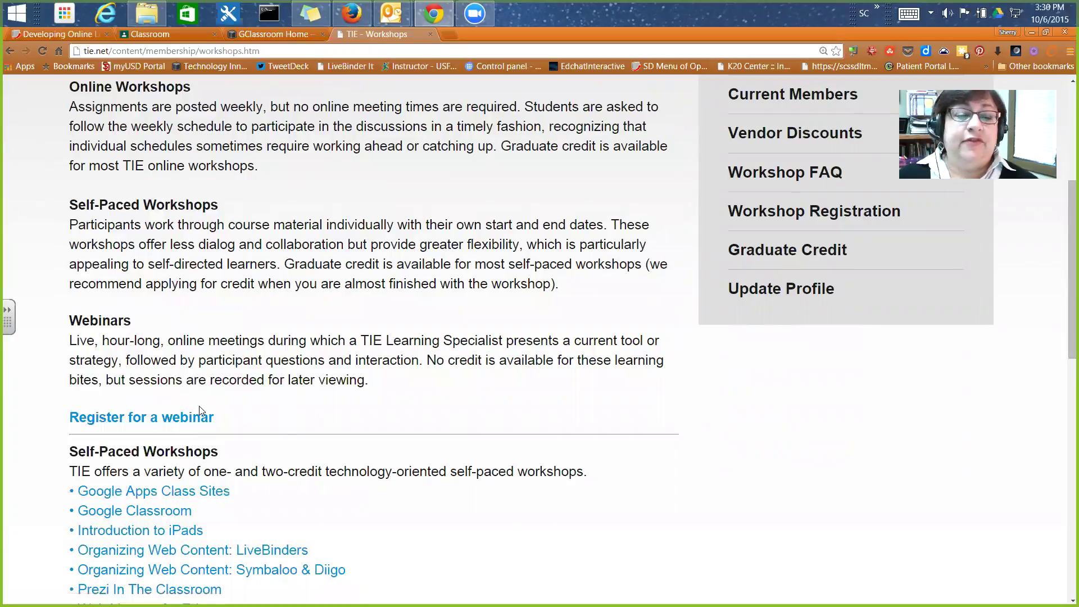
scroll(380, 454, "down", 2)
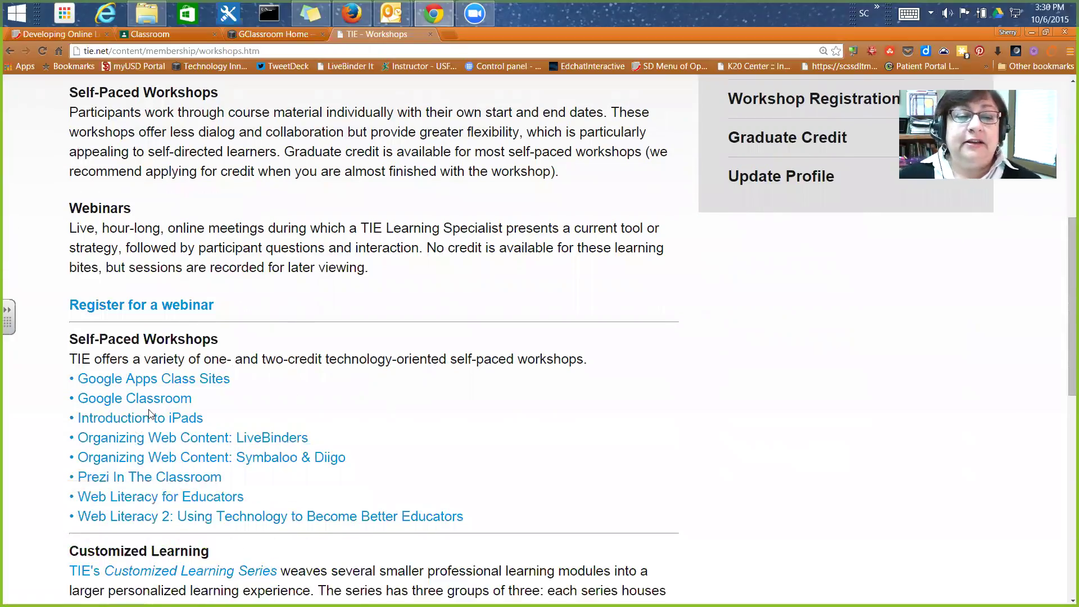
scroll(297, 387, "down", 1)
scroll(312, 386, "down", 2)
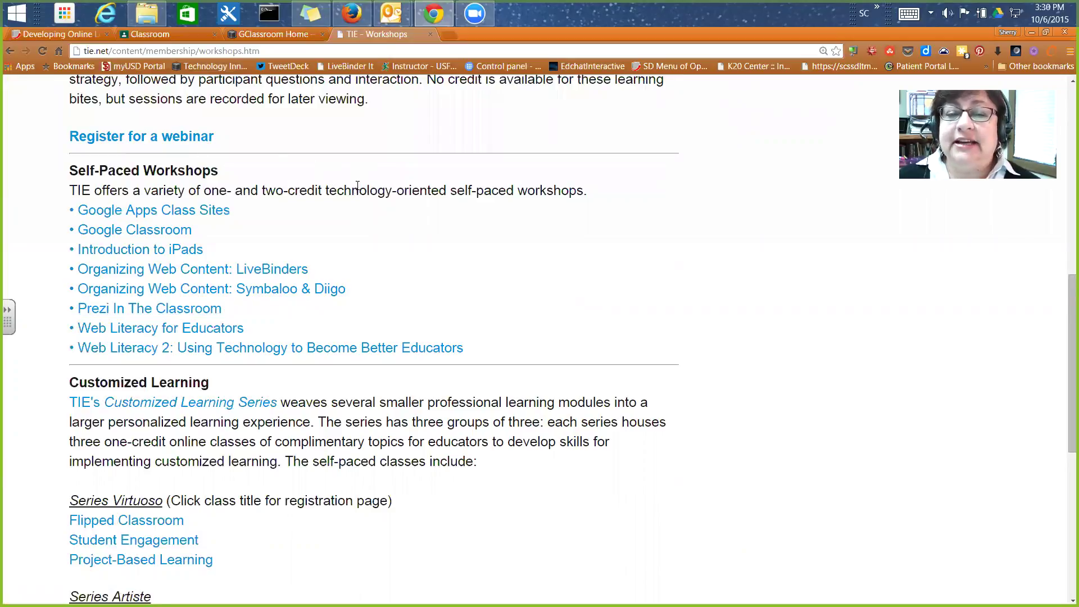
scroll(361, 180, "up", 6)
left_click(266, 35)
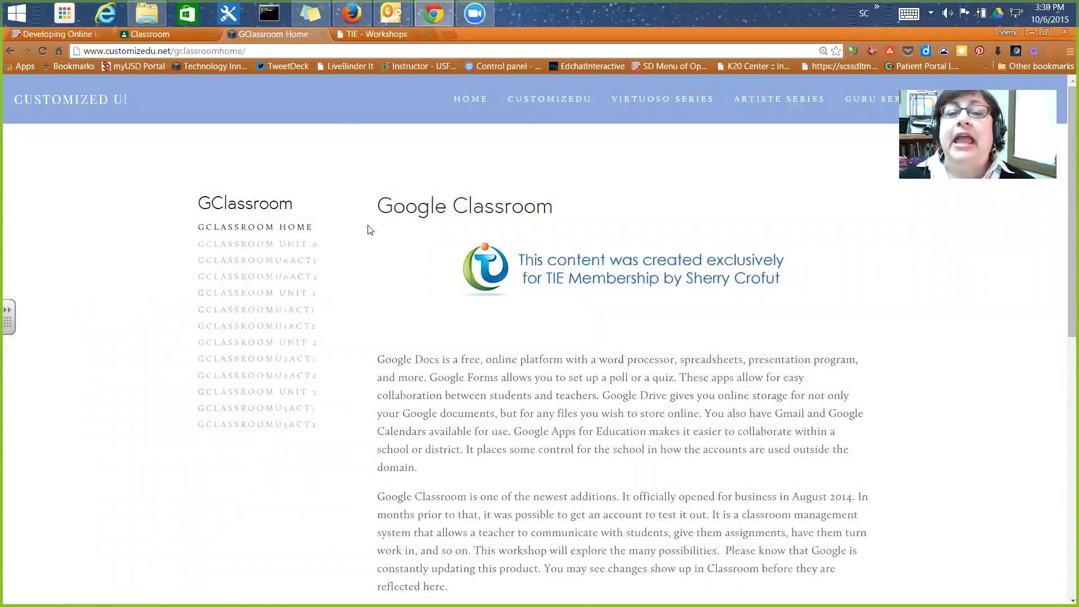
scroll(346, 218, "down", 2)
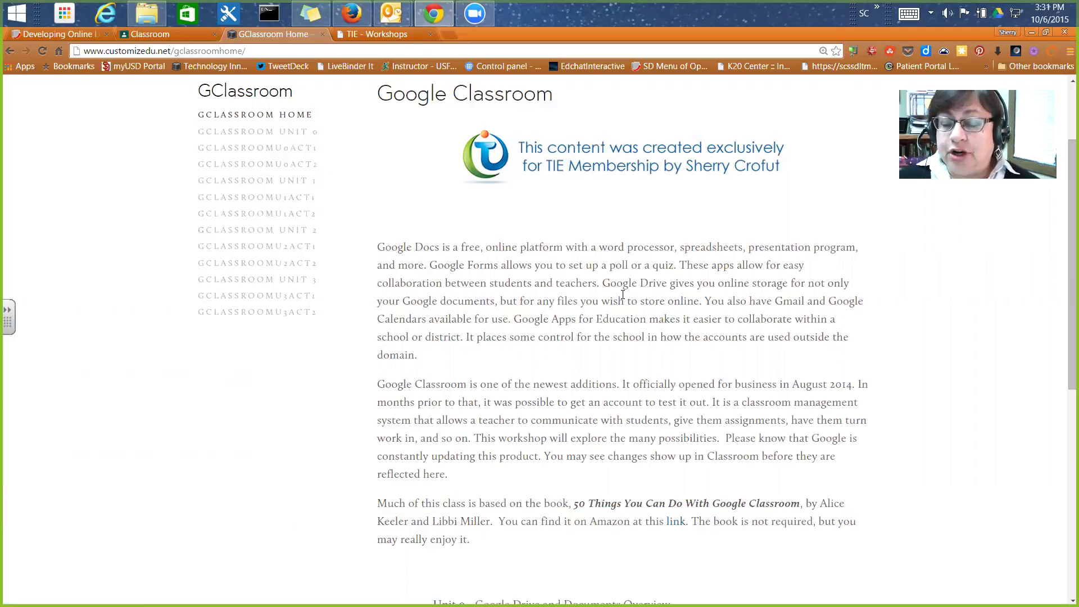
scroll(621, 300, "up", 1)
scroll(624, 299, "down", 2)
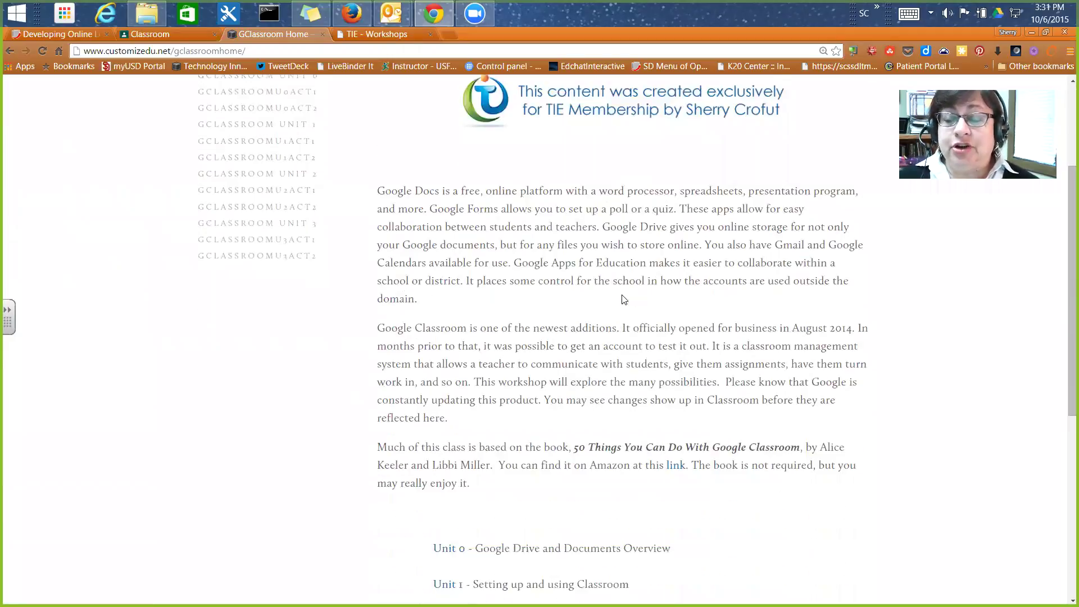
scroll(525, 194, "up", 2)
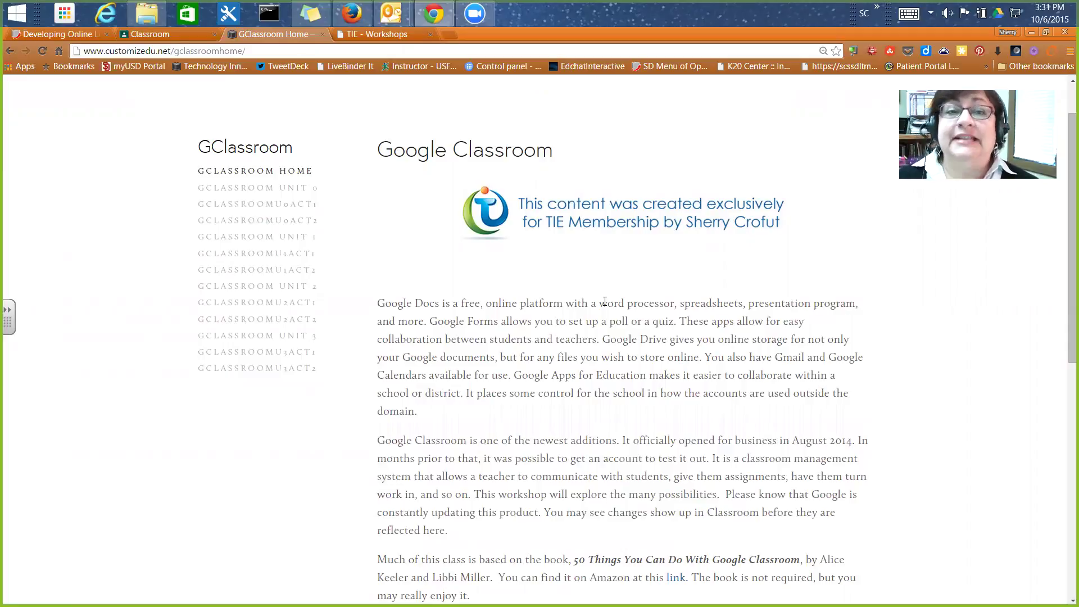
left_click(352, 12)
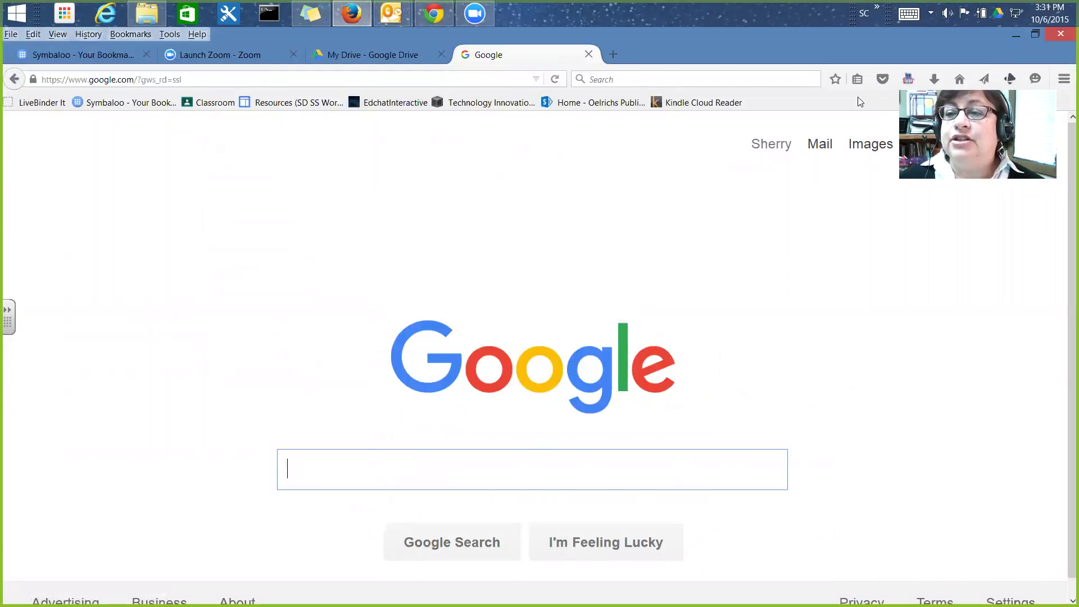
left_click_drag(971, 86, 855, 22)
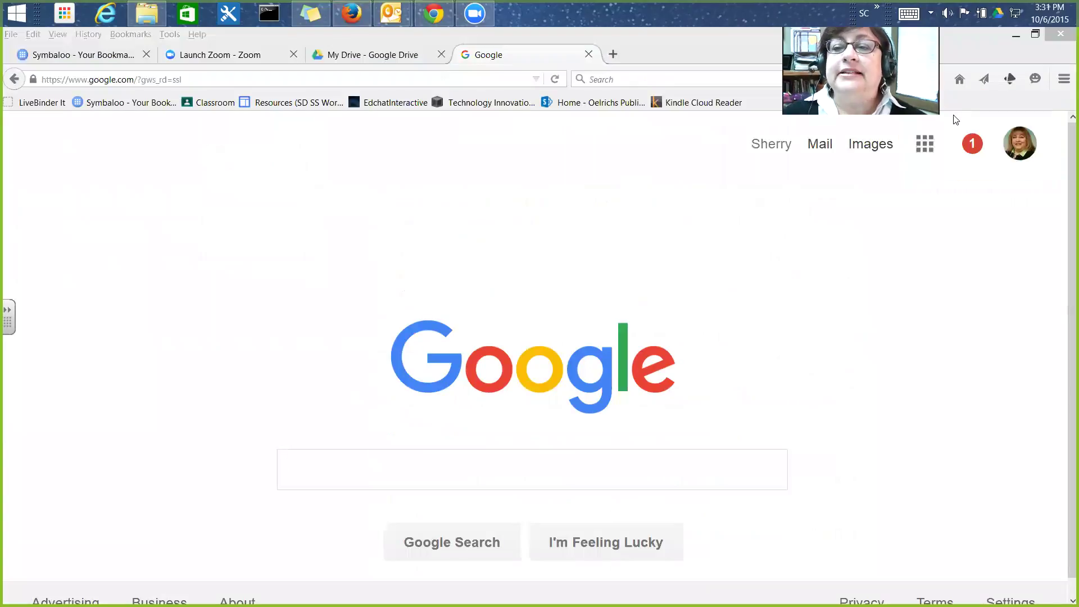
left_click(925, 143)
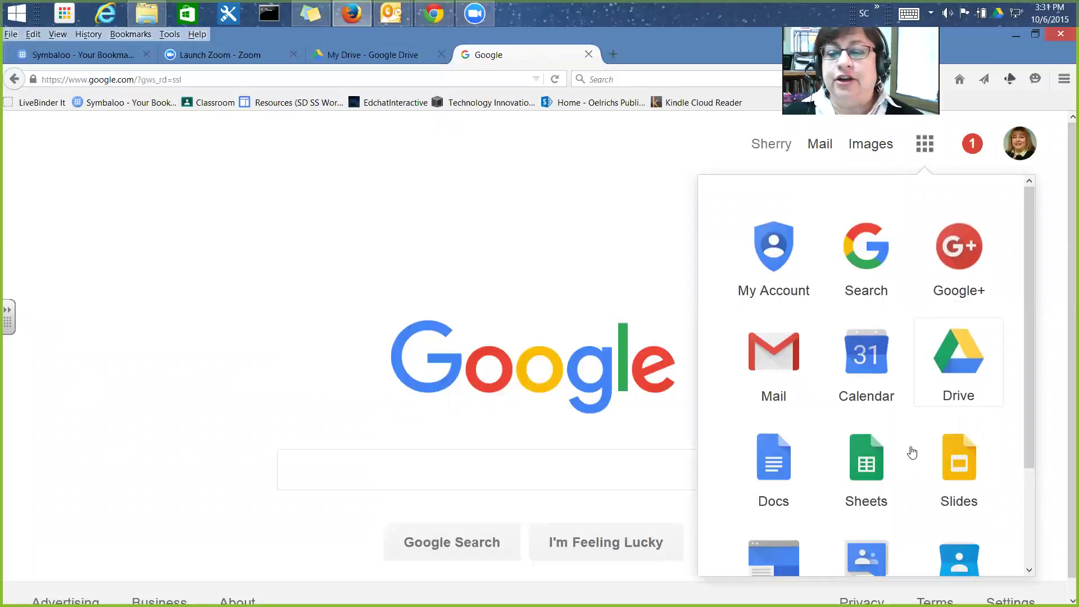
scroll(876, 351, "down", 1)
scroll(877, 352, "down", 1)
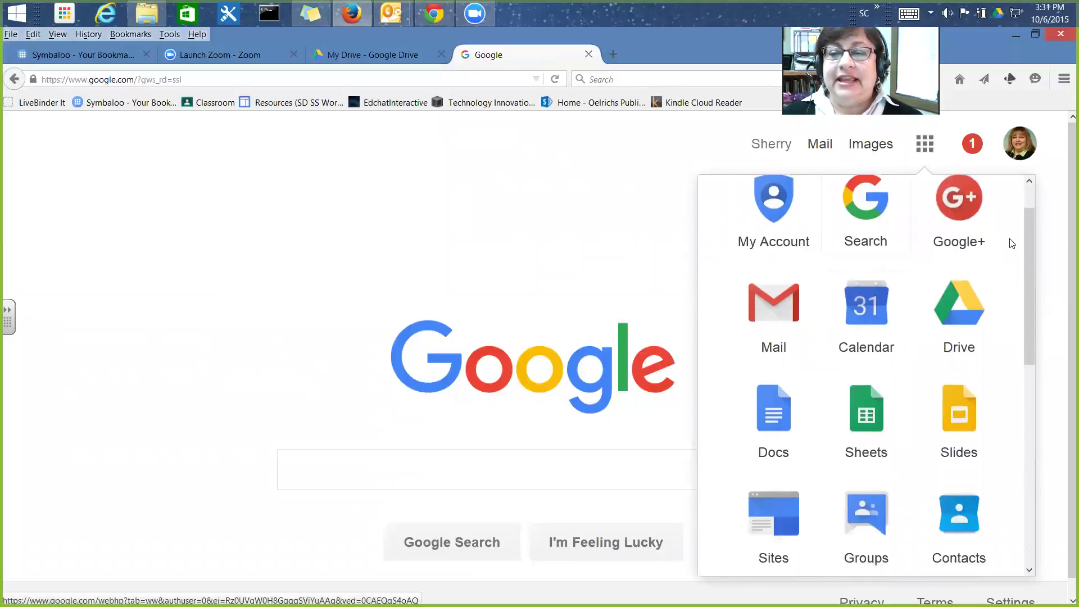
scroll(893, 447, "down", 3)
scroll(912, 445, "down", 5)
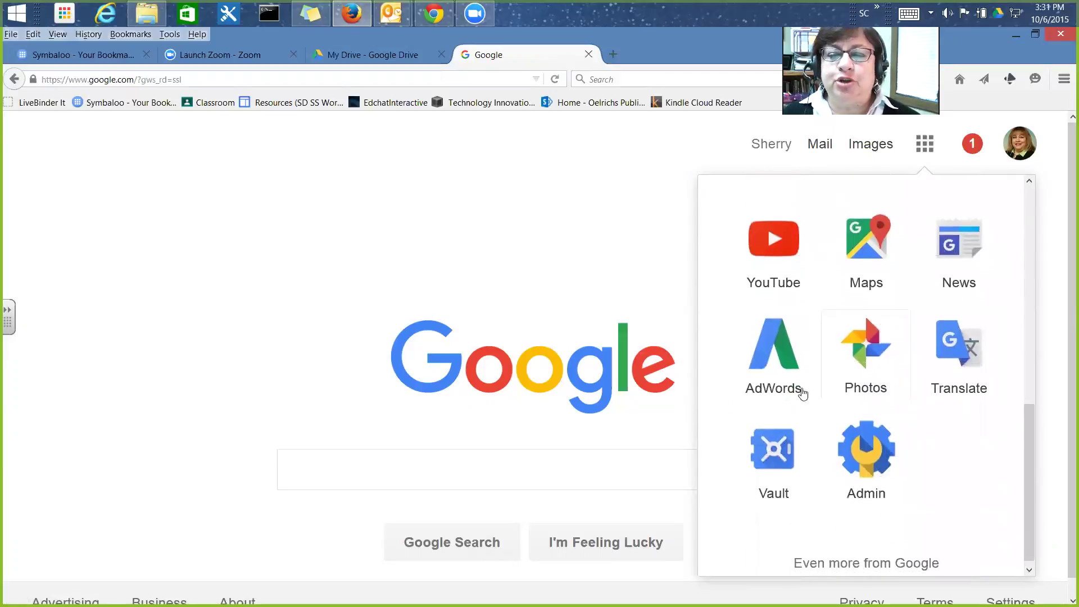
scroll(863, 398, "up", 5)
scroll(862, 398, "up", 2)
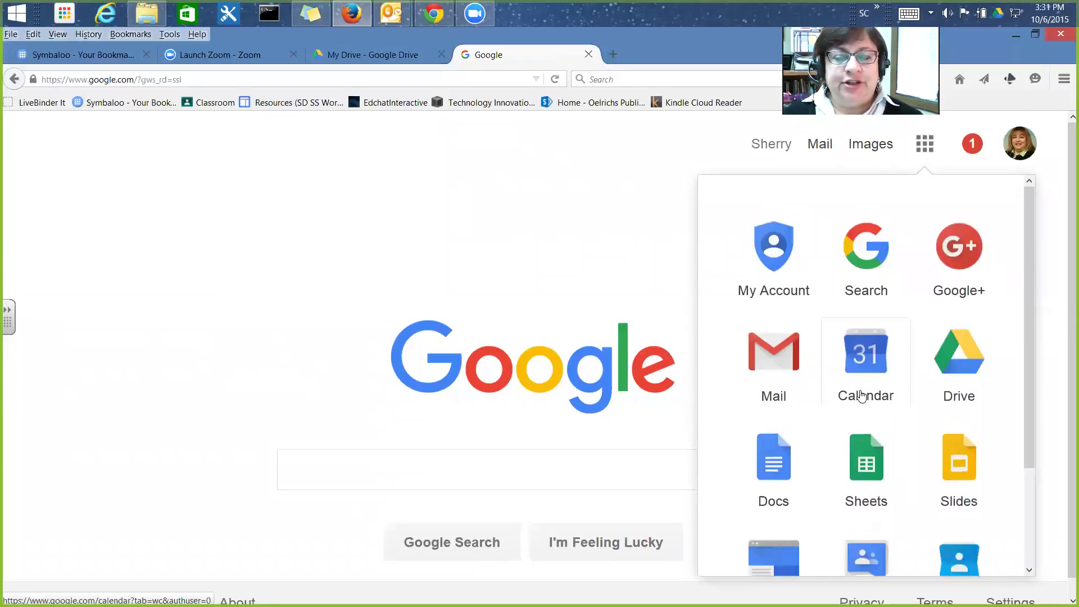
left_click(618, 138)
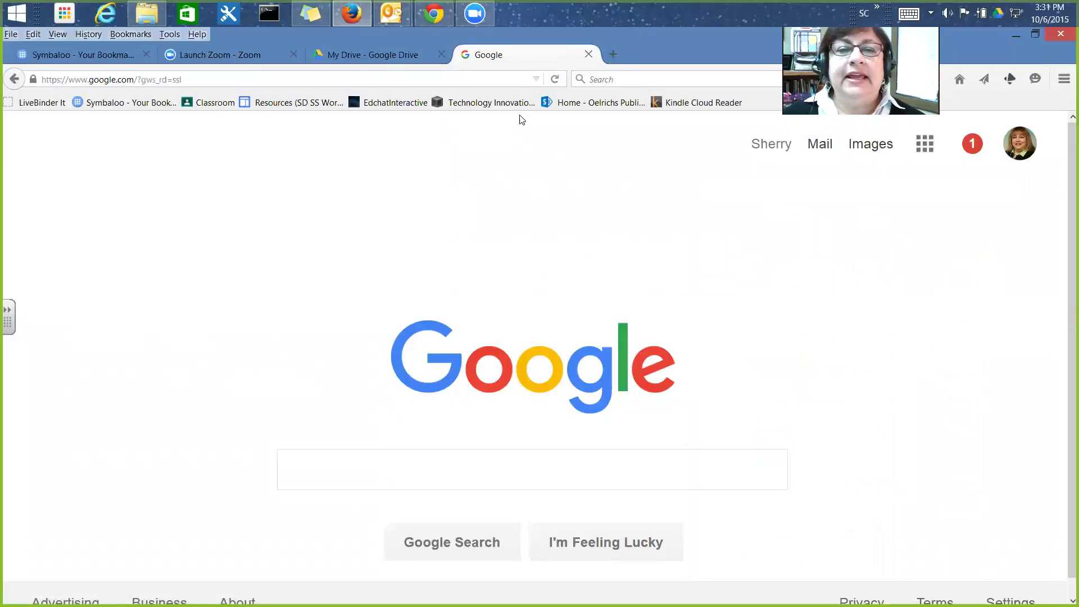
- Go to classroom.google.com to show the TIE Practice and summer workshop classes
left_click(343, 75)
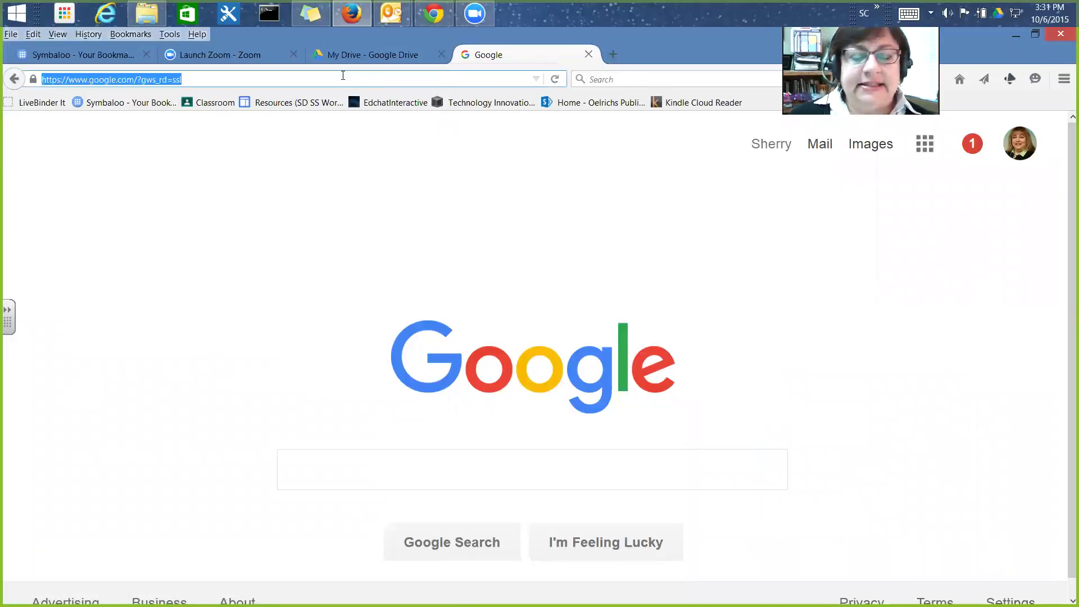
type("classroom.google.com/")
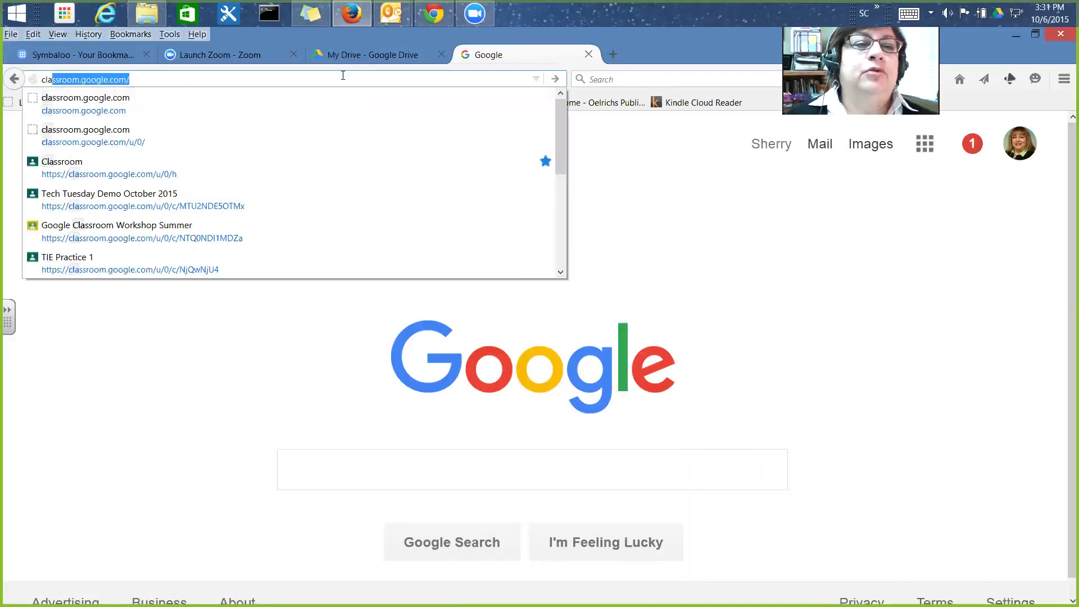
key("Return")
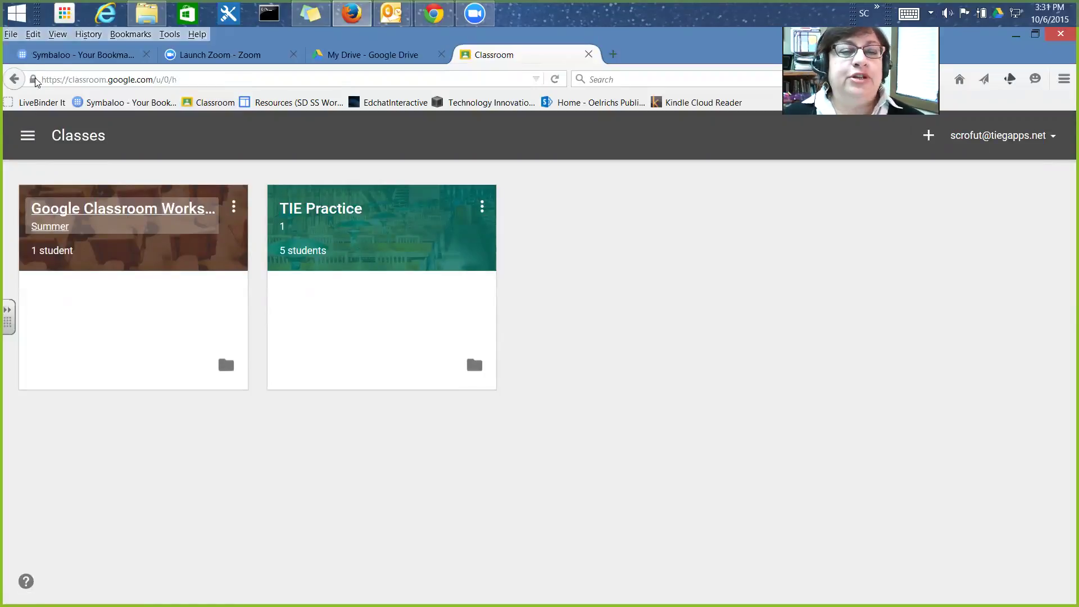
left_click_drag(33, 79, 73, 83)
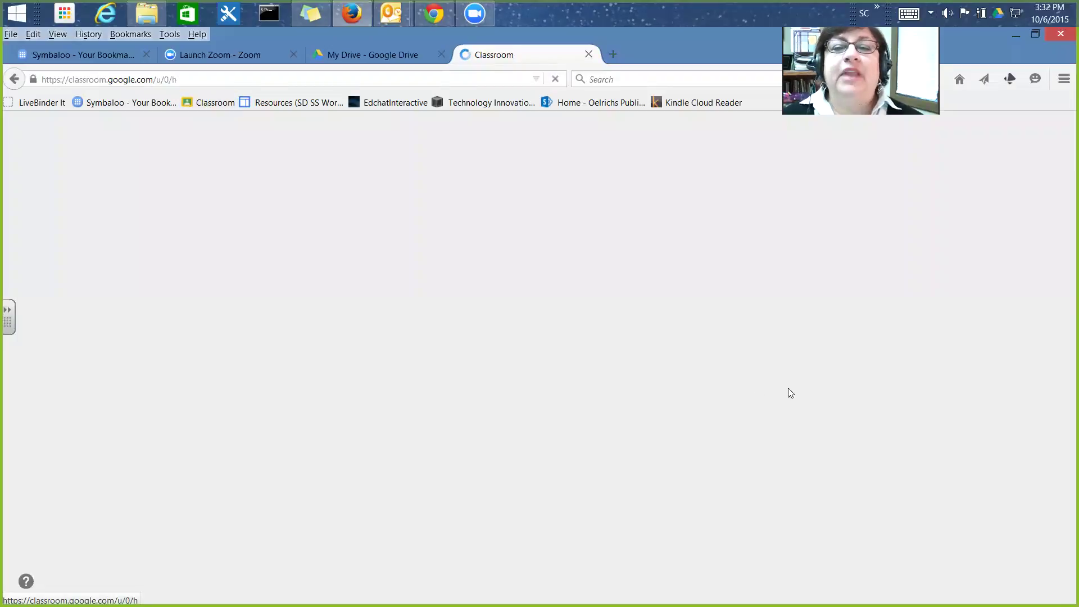
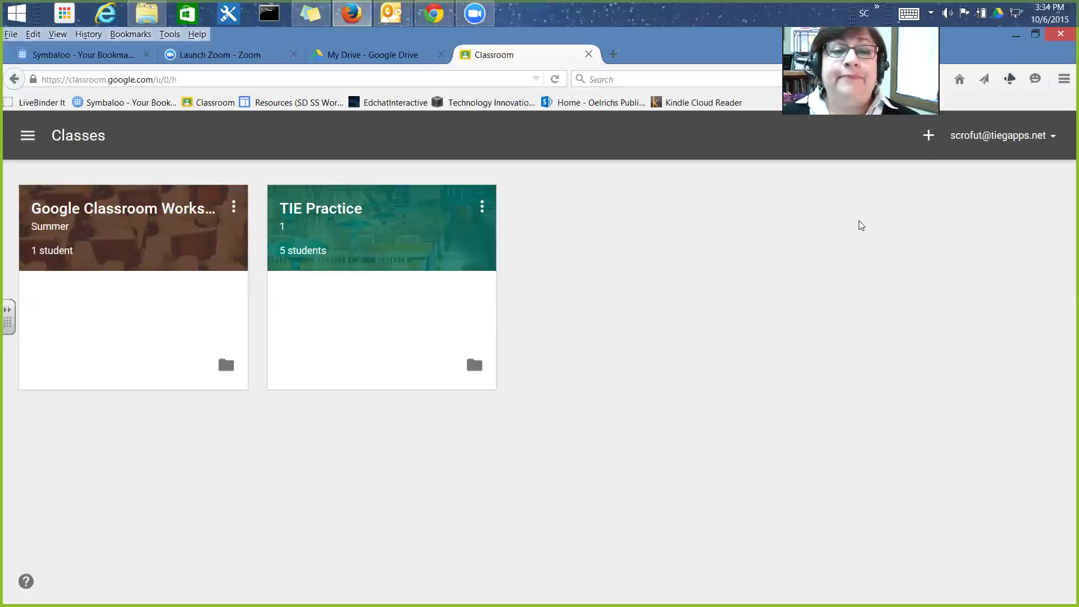
- Review assignments waiting for review, filtering to Google Classroom Workshop, then back to All classes
left_click(28, 138)
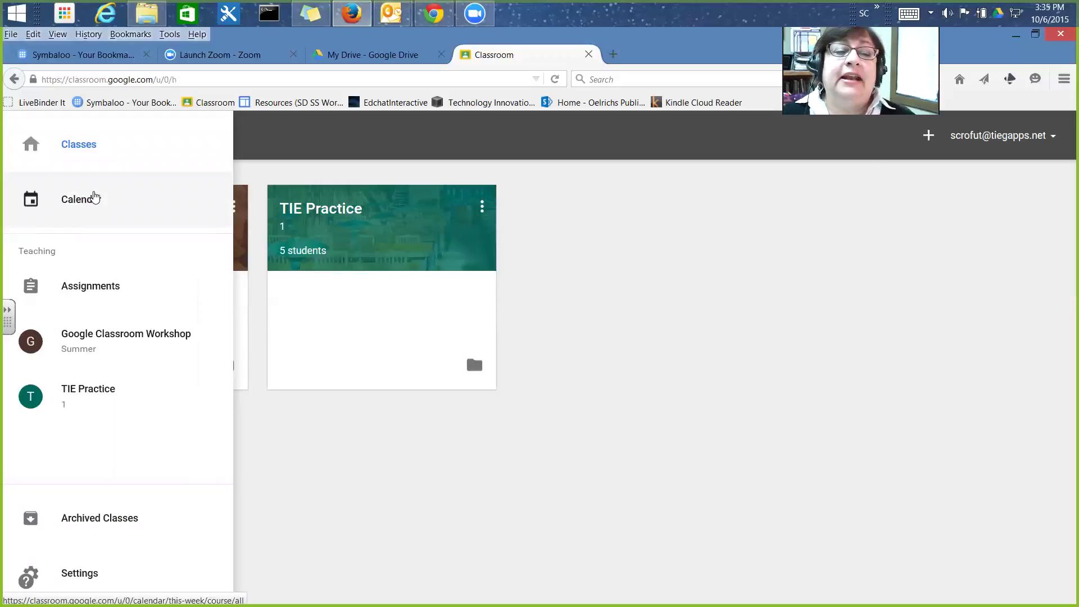
left_click(66, 288)
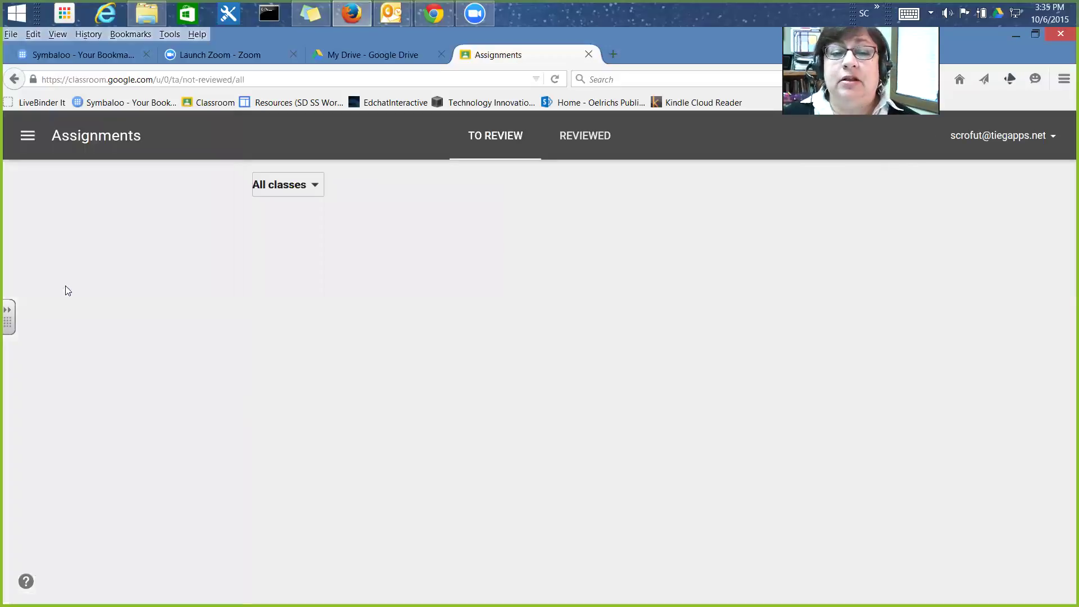
left_click(315, 187)
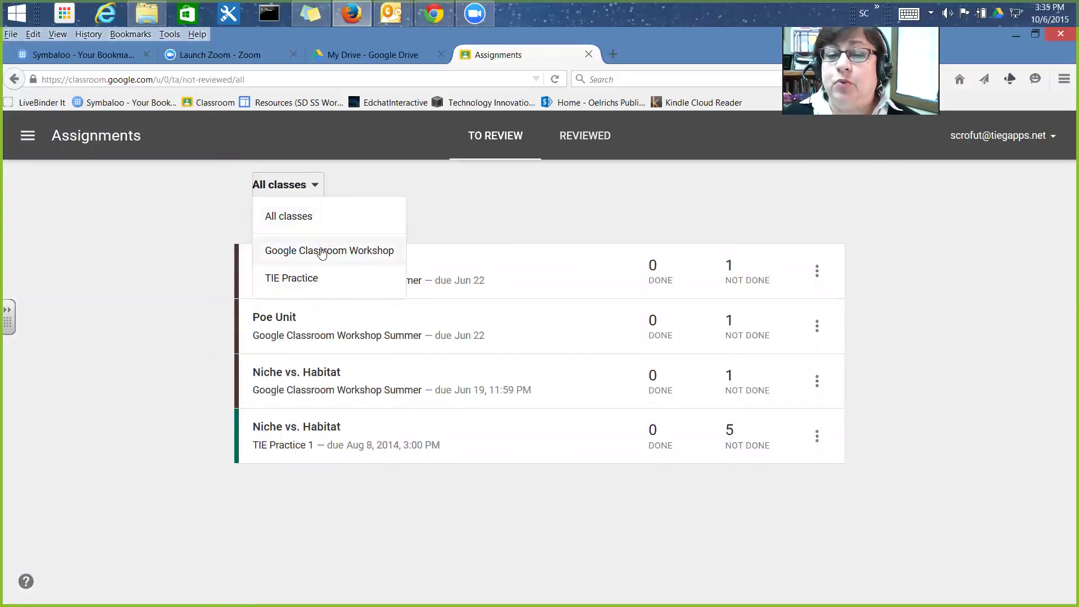
left_click(322, 252)
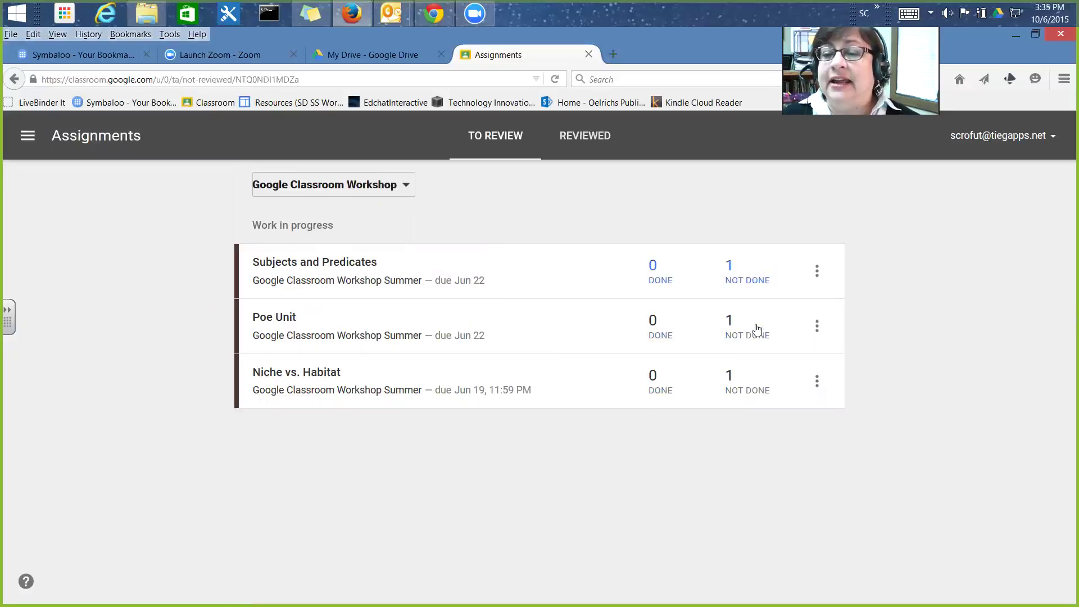
left_click(407, 187)
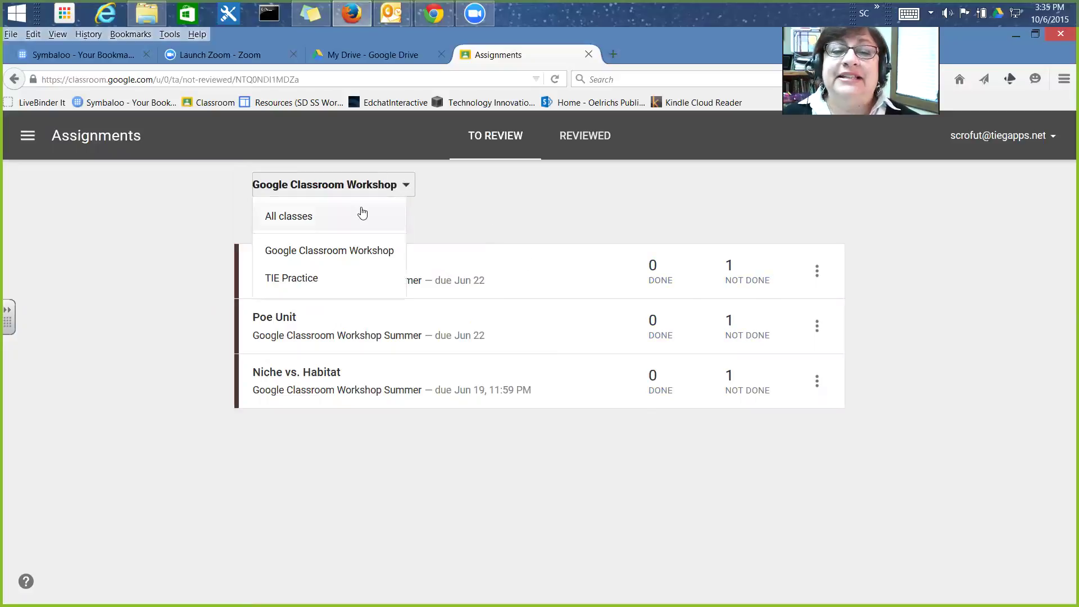
left_click(381, 211)
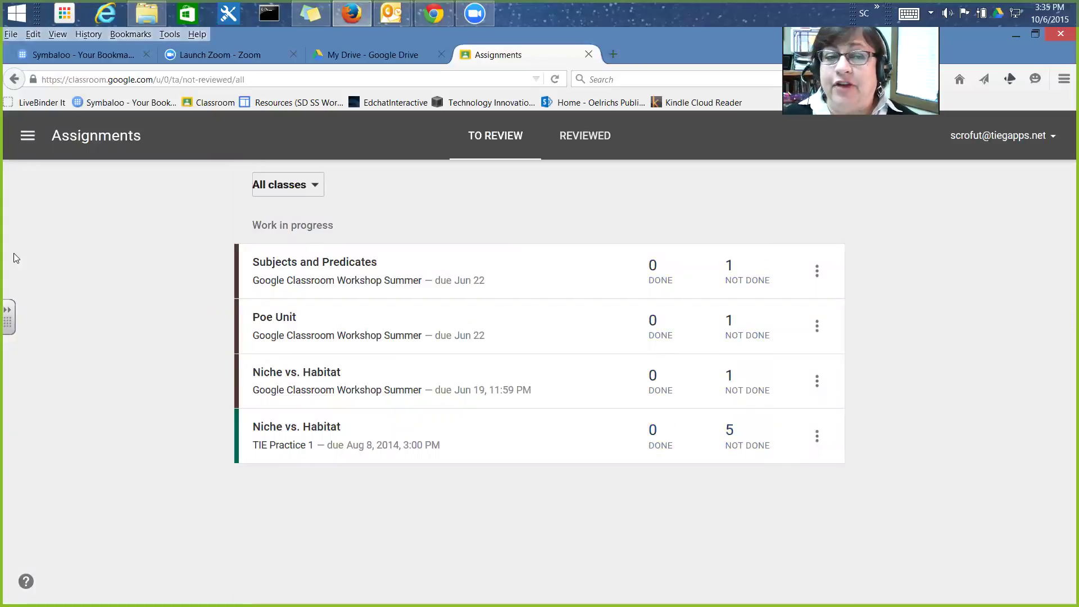
- Go back to the Classes page and show the join or create class options
left_click(27, 136)
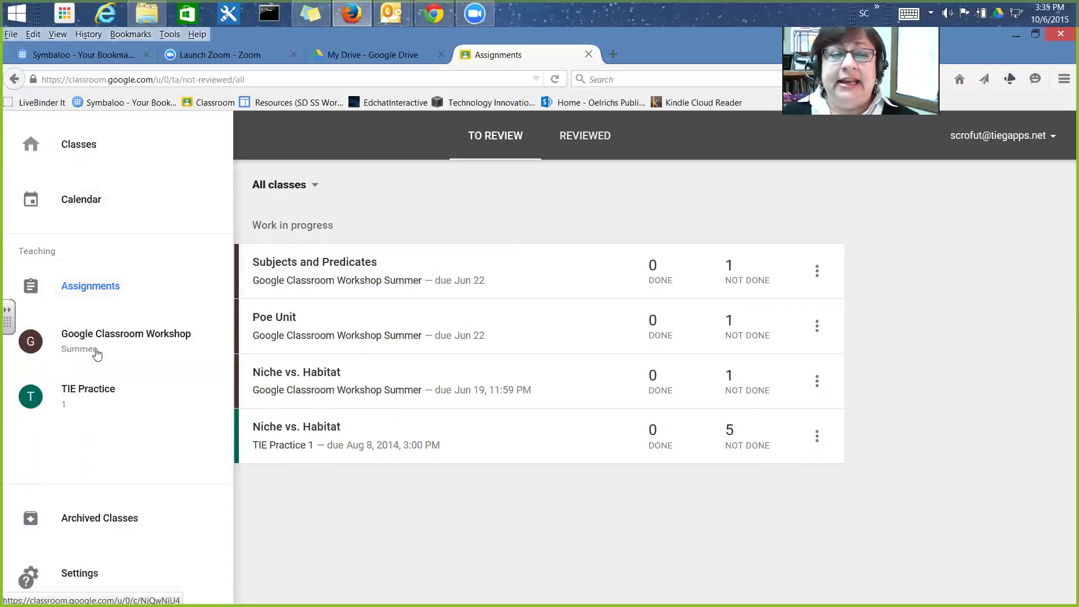
left_click(97, 158)
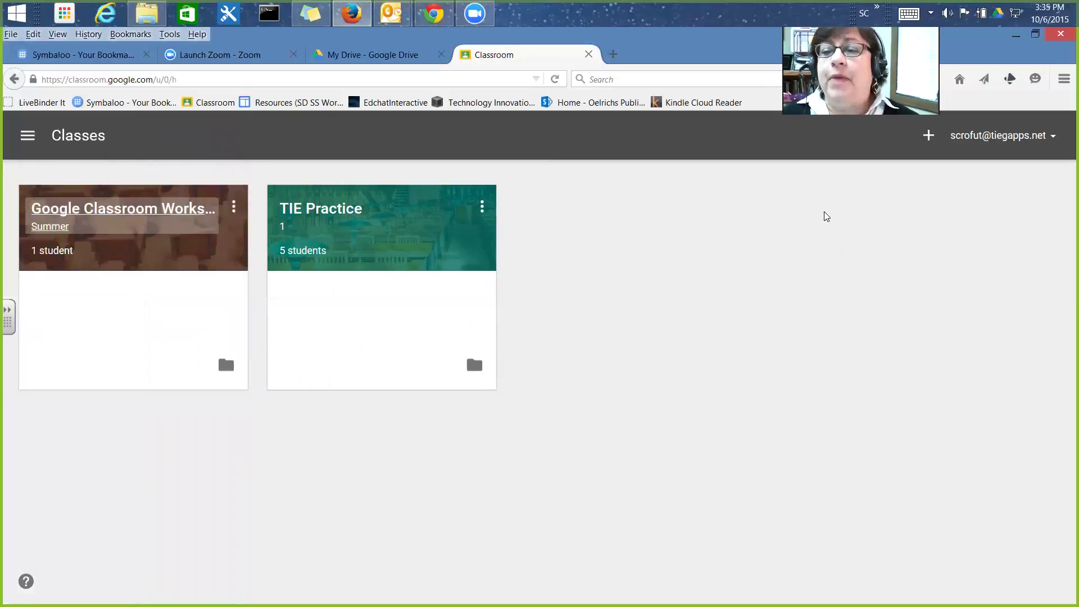
left_click(928, 136)
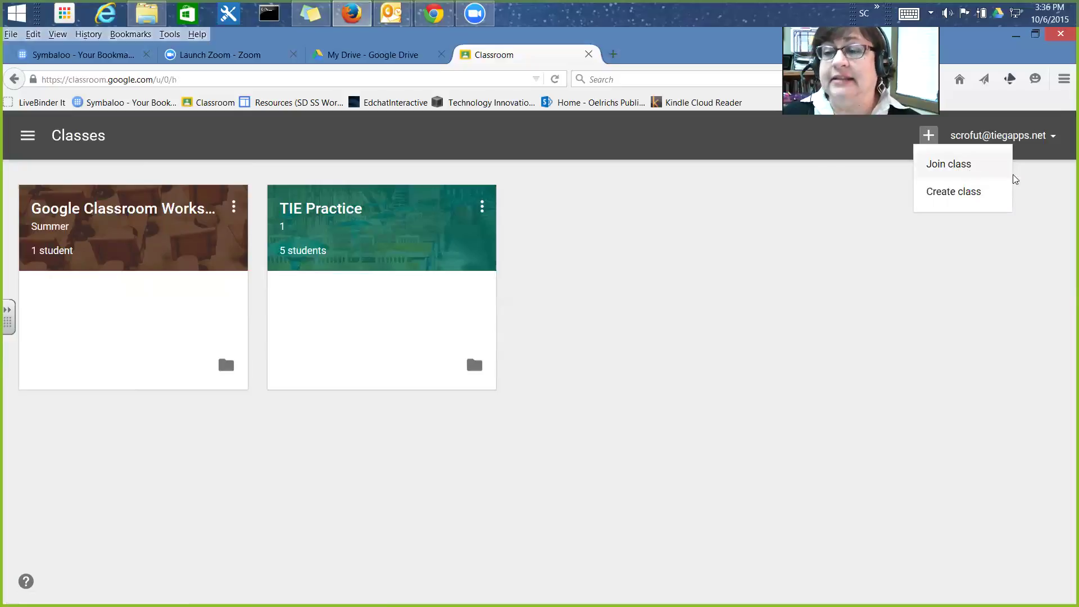
- Create a class named 'Oct Tech Tuesday Demo' with section 'October 2015'
left_click(957, 194)
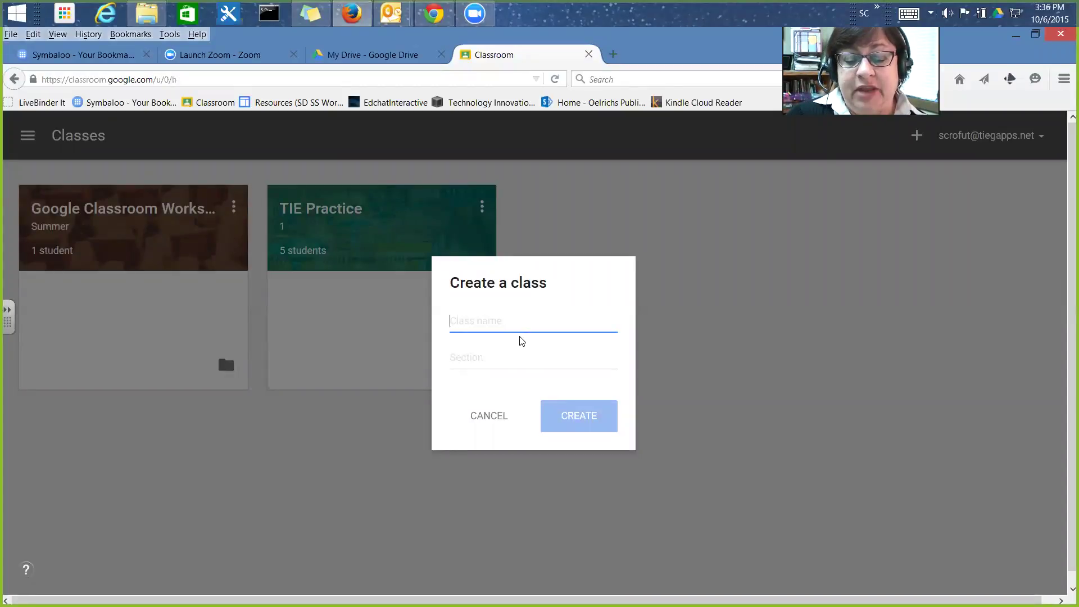
type("Oct")
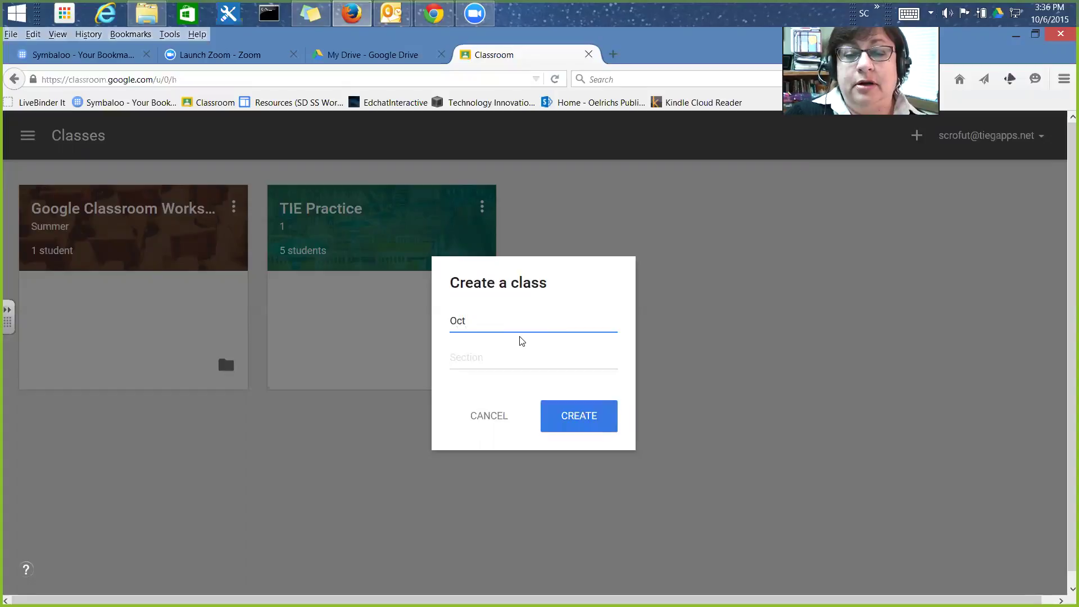
type(" Te")
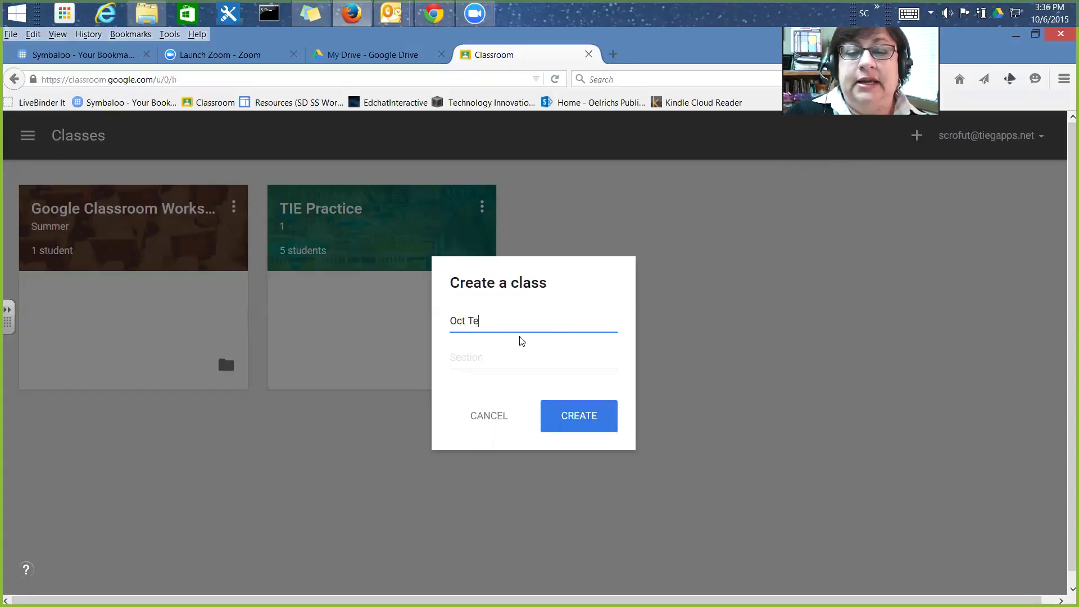
type("ch Tue")
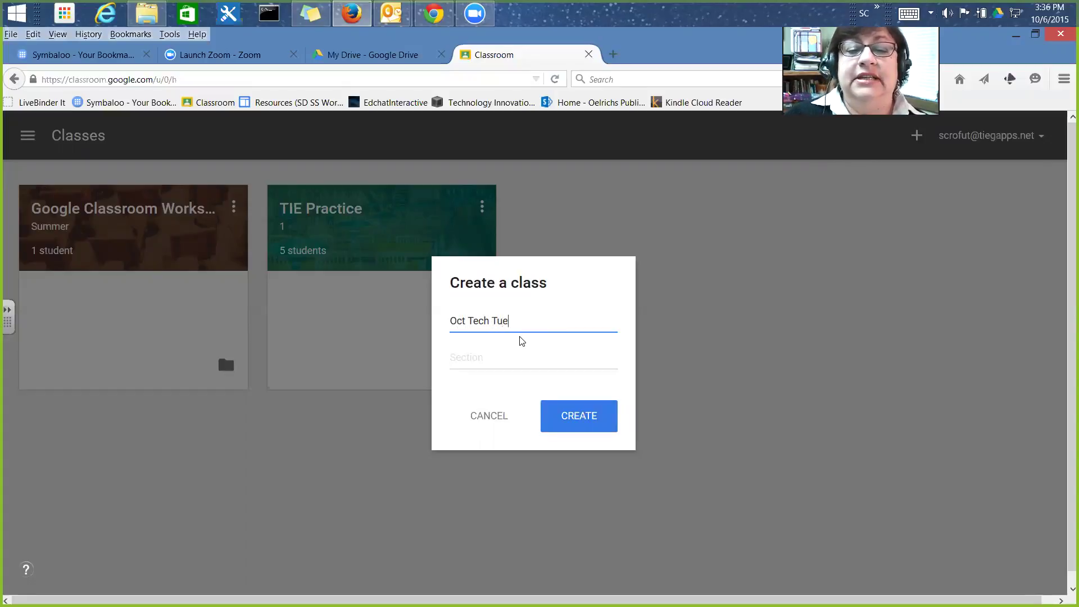
type("sday Demo")
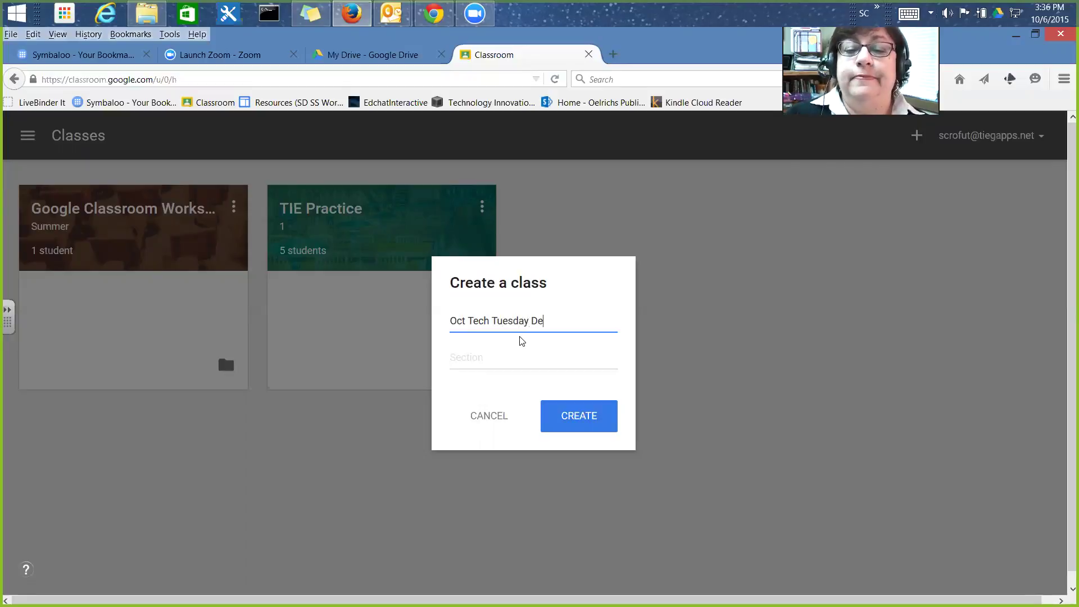
left_click(489, 358)
type("Oc")
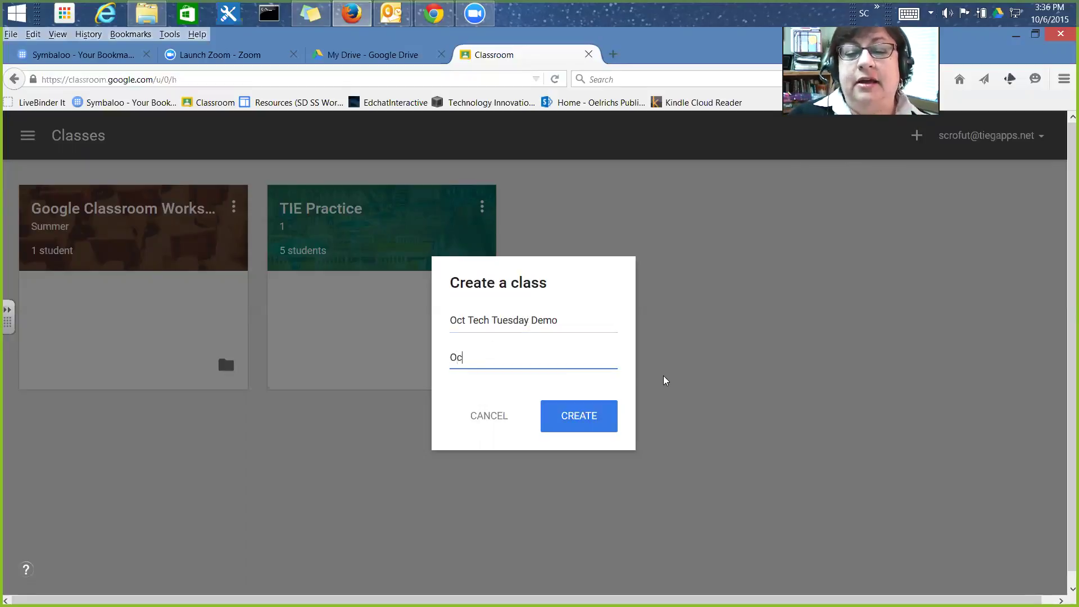
type("tober 2015")
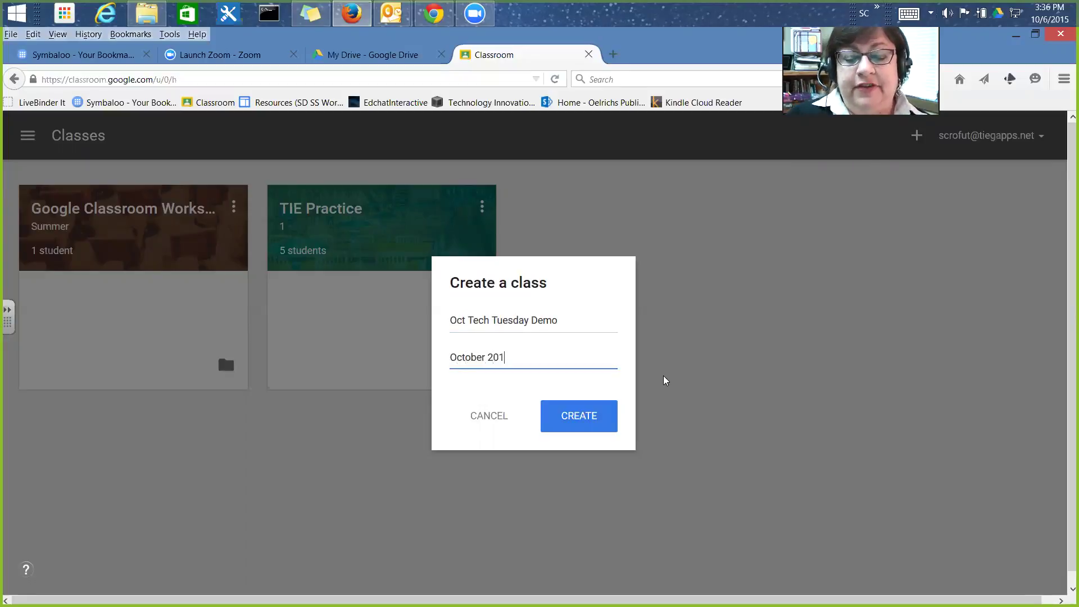
left_click(574, 422)
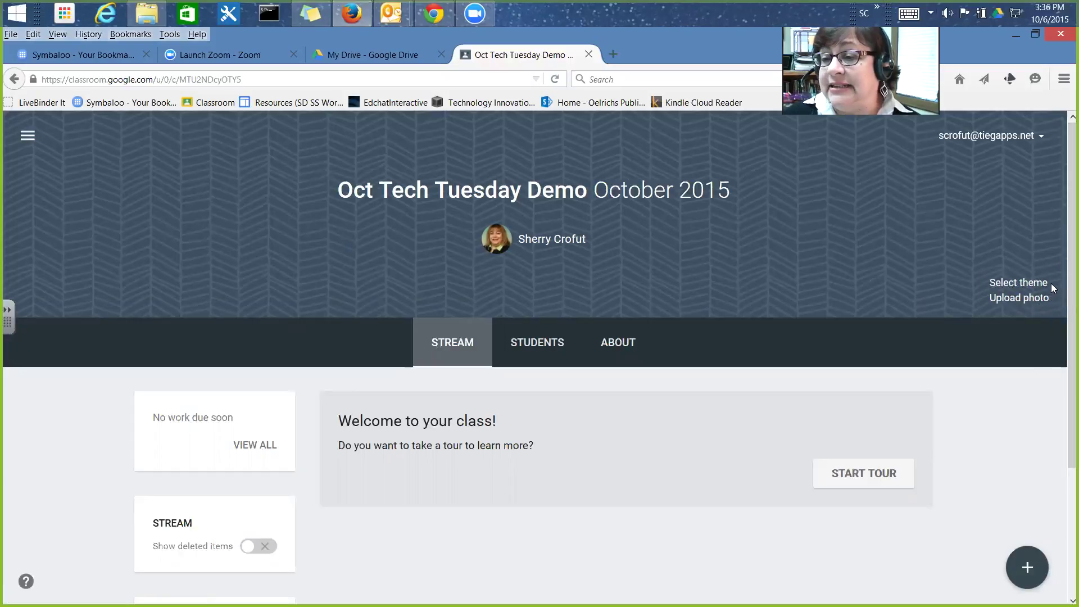
- After browsing Patterns and Gallery, apply the old library books photo as the class header theme
left_click(1021, 282)
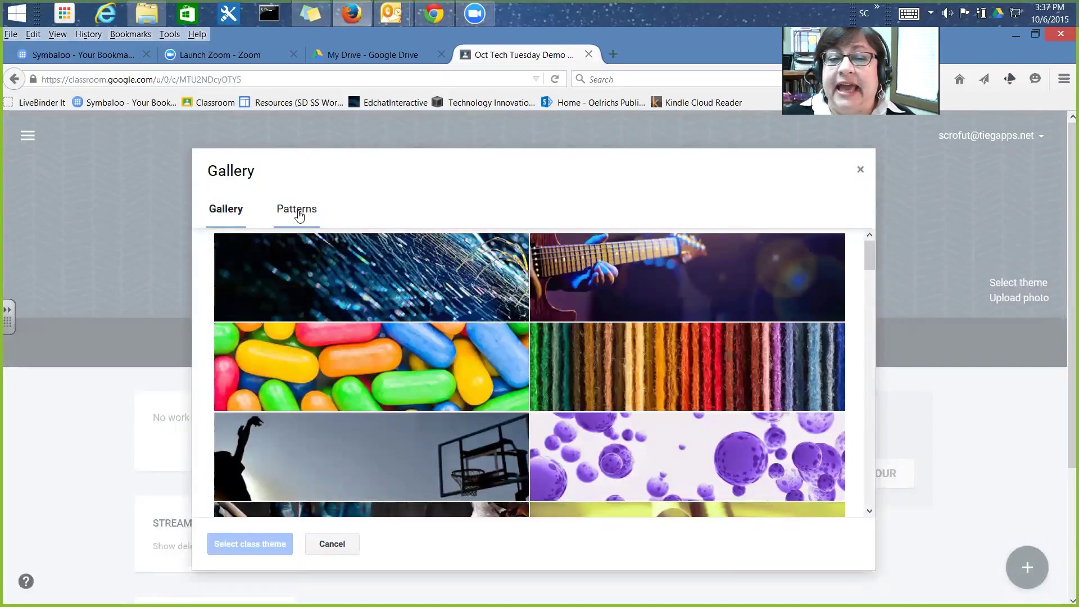
left_click(299, 213)
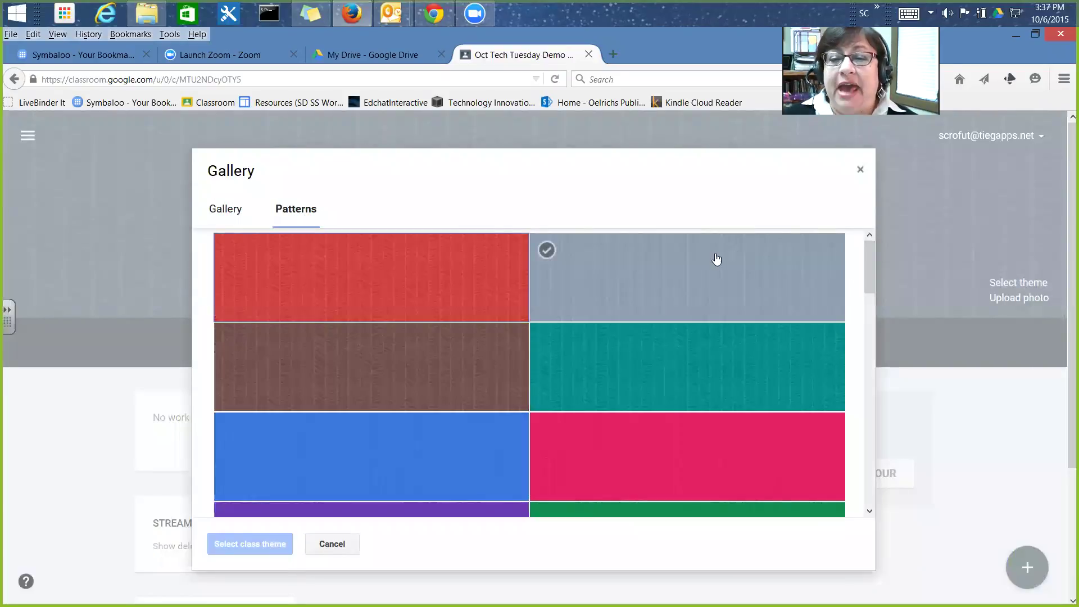
left_click_drag(871, 259, 865, 487)
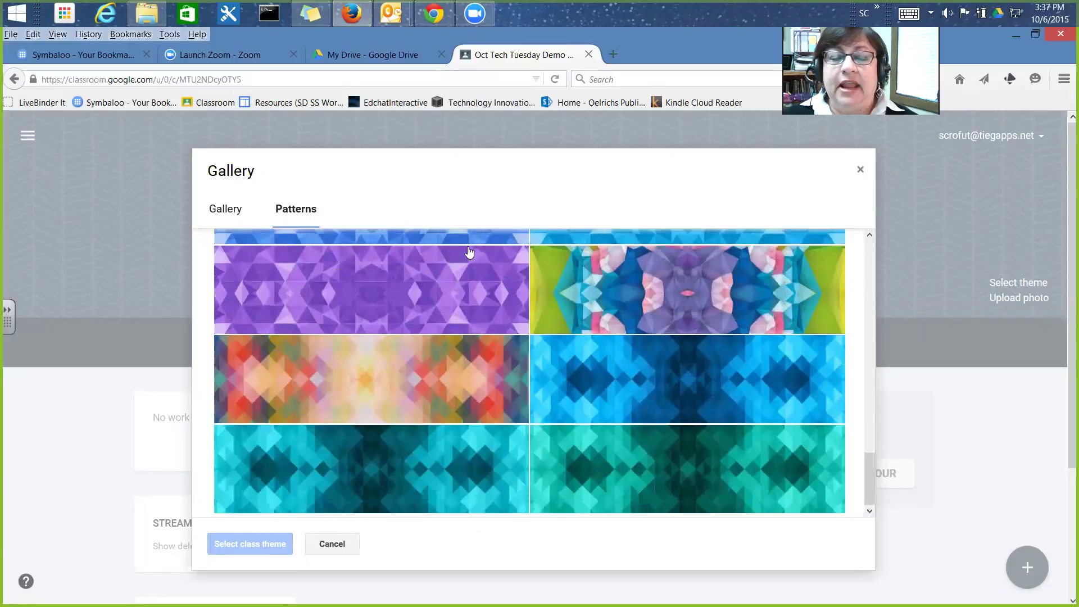
left_click(225, 209)
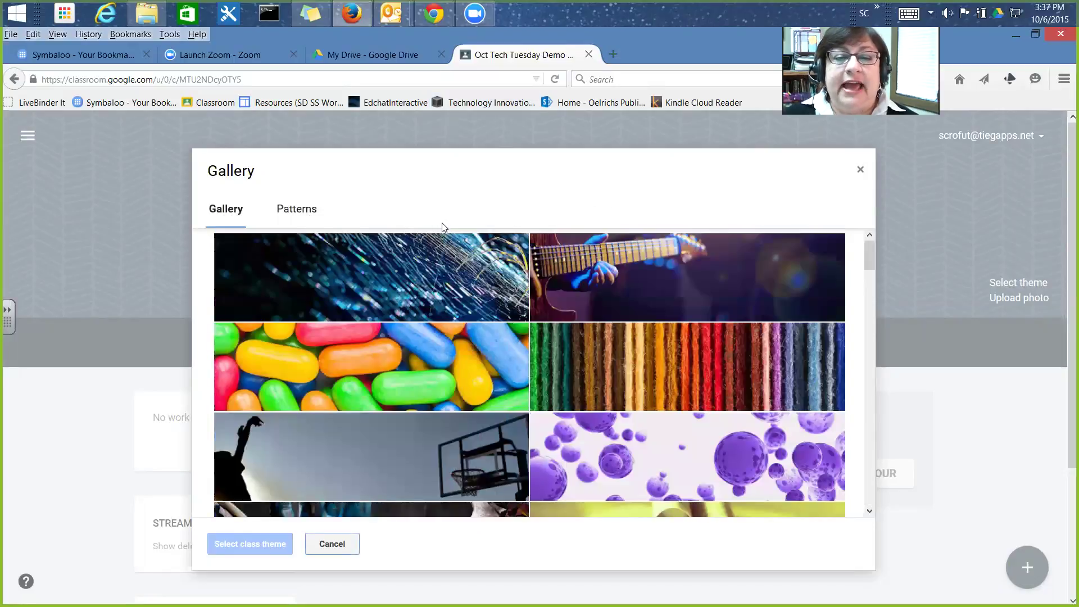
left_click_drag(868, 262, 864, 477)
left_click(753, 303)
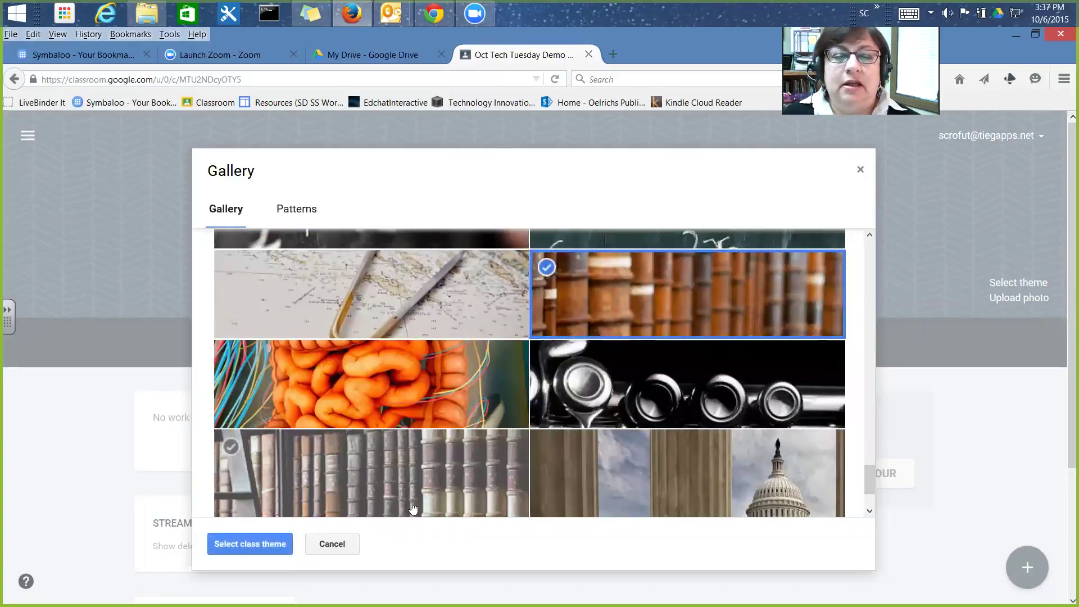
left_click(424, 478)
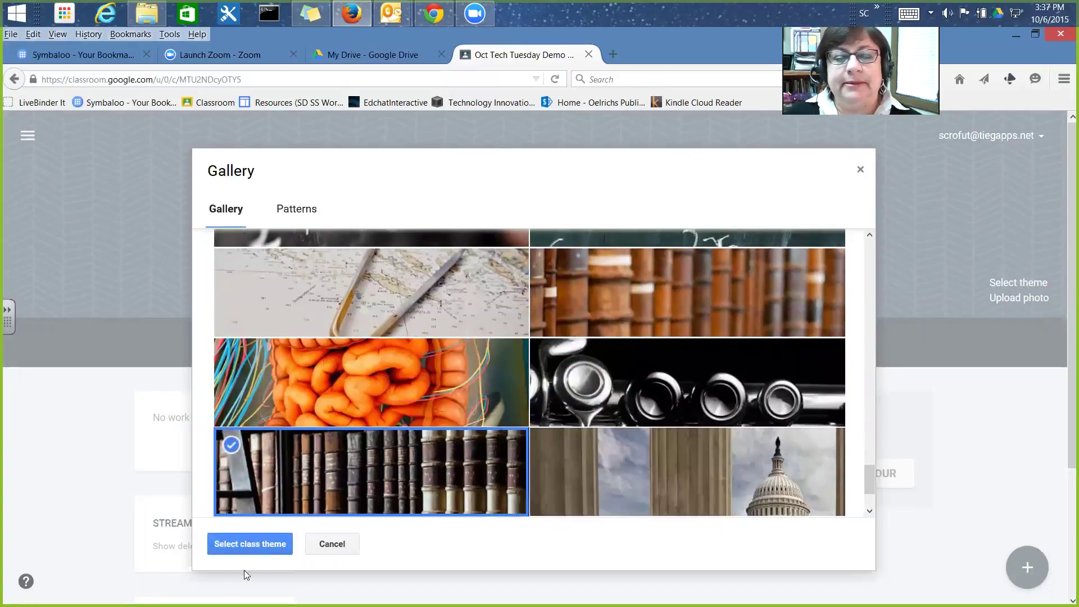
left_click(258, 544)
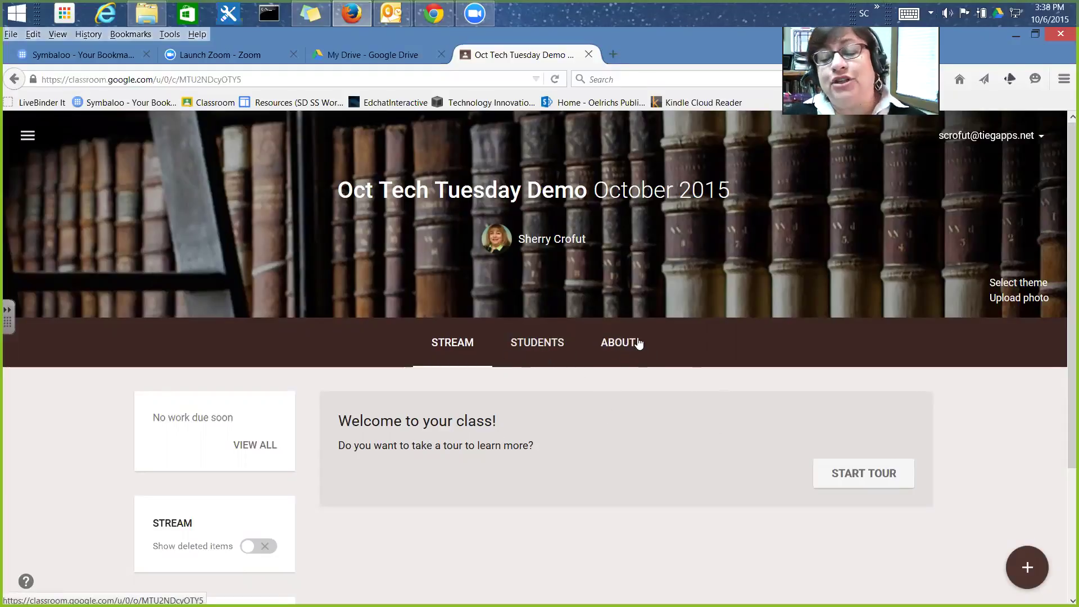
- On the class's About page, set the class title to 'Oct. Tech Tuesday Demo'
left_click(619, 344)
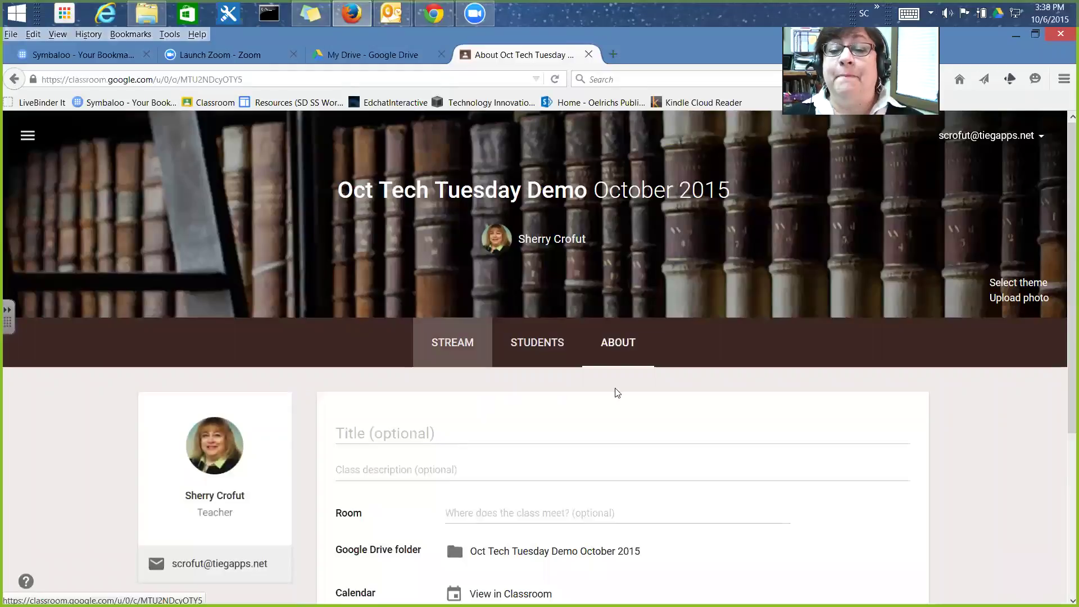
left_click(409, 433)
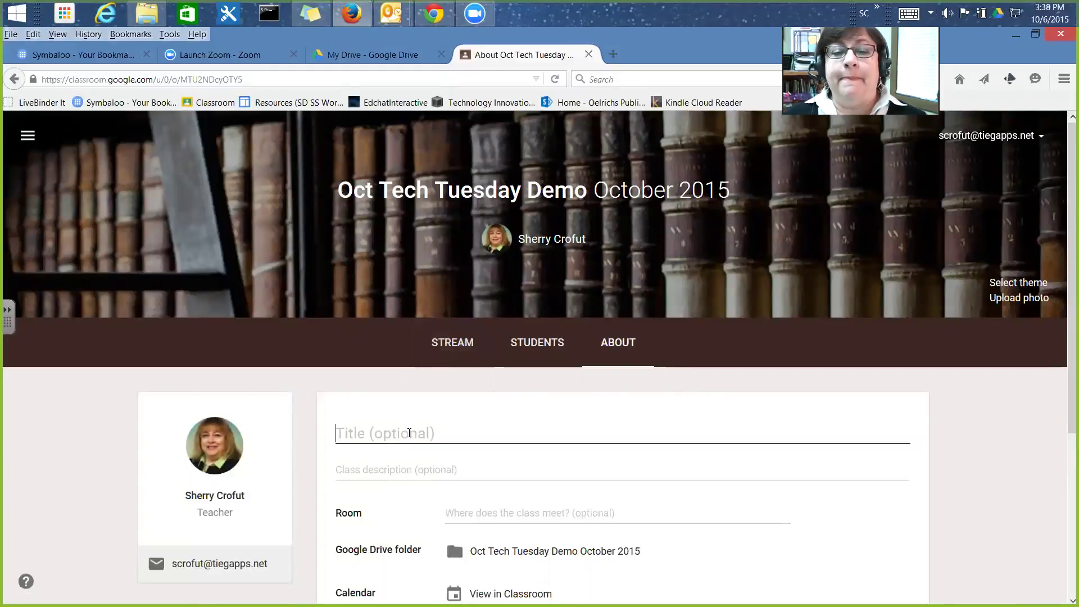
type("O")
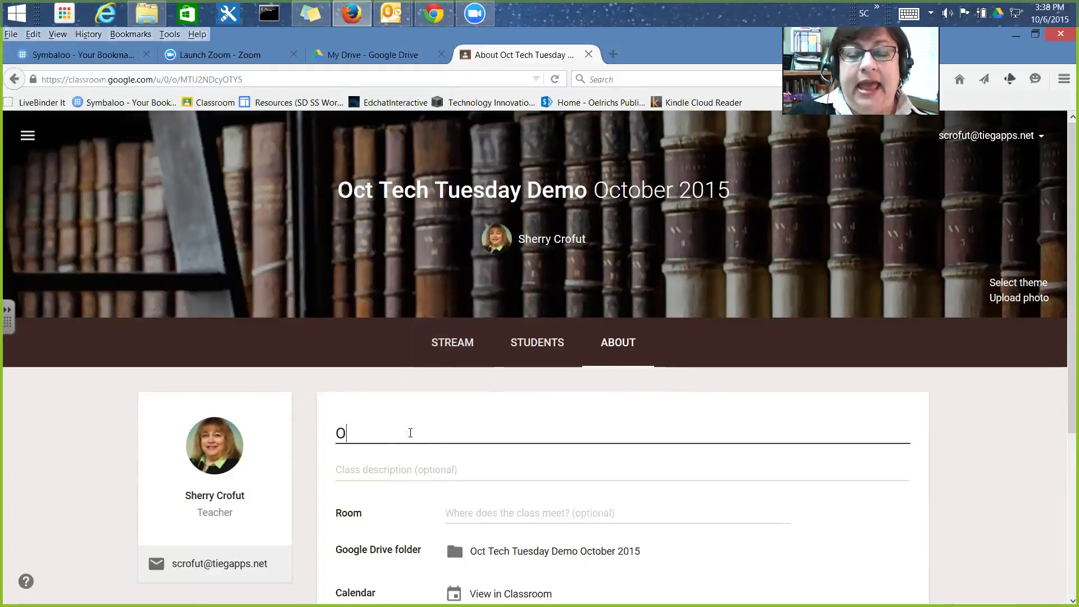
type("ct. Te")
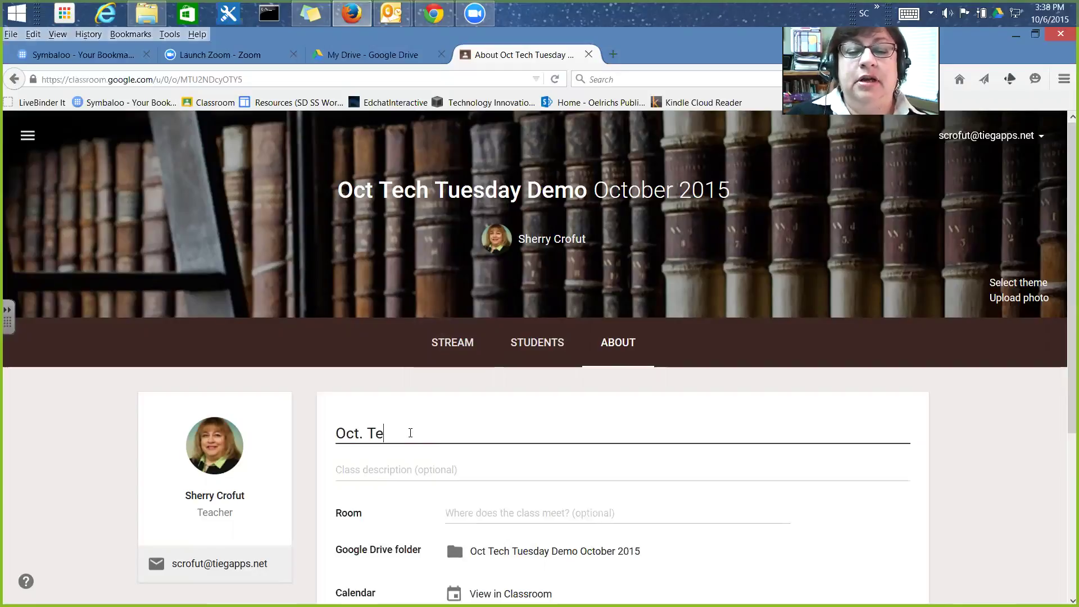
type("ch Tuesday")
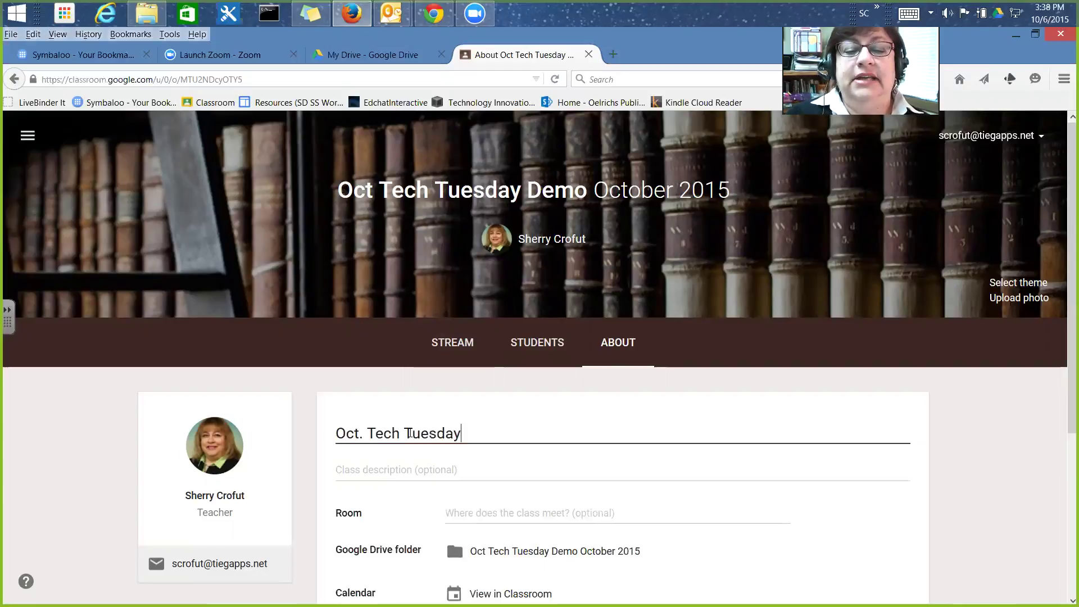
type(" Demo")
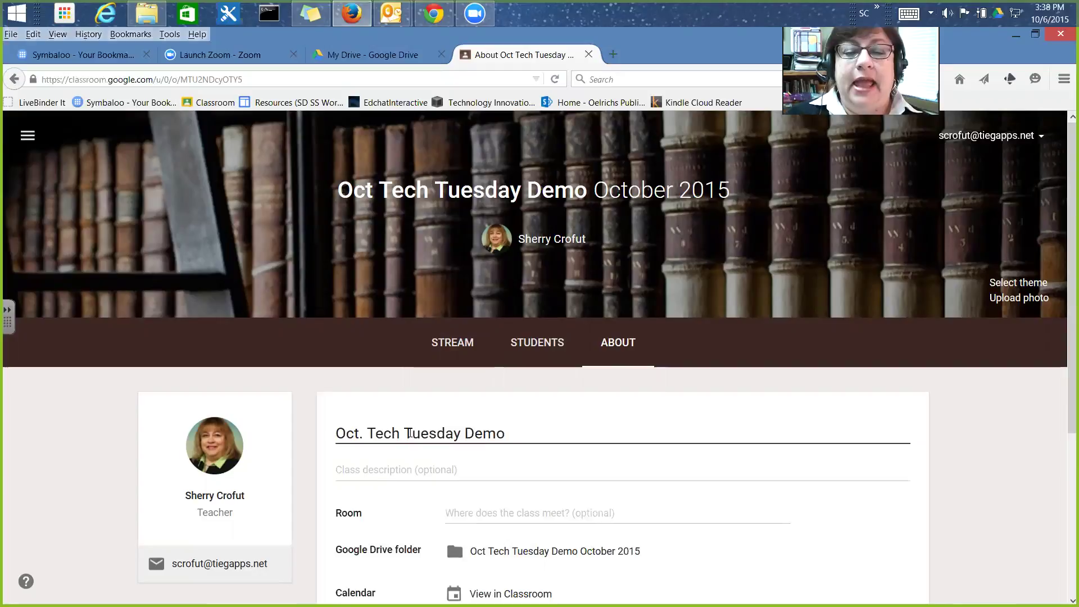
- Enter the description 'Learning about Google Classroom' and the room 'Online'
left_click(376, 464)
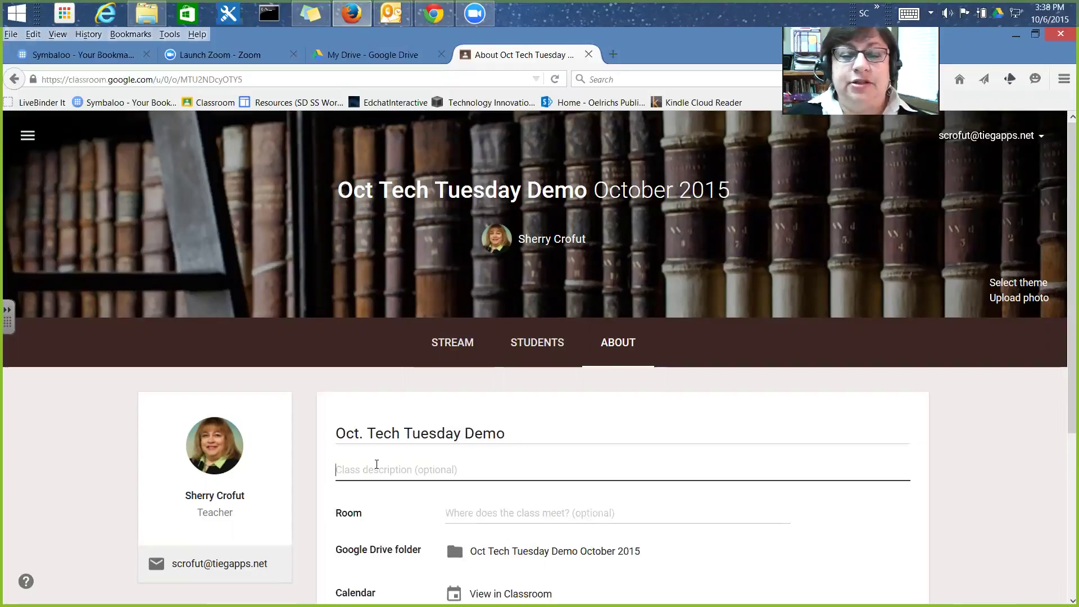
type("Lea")
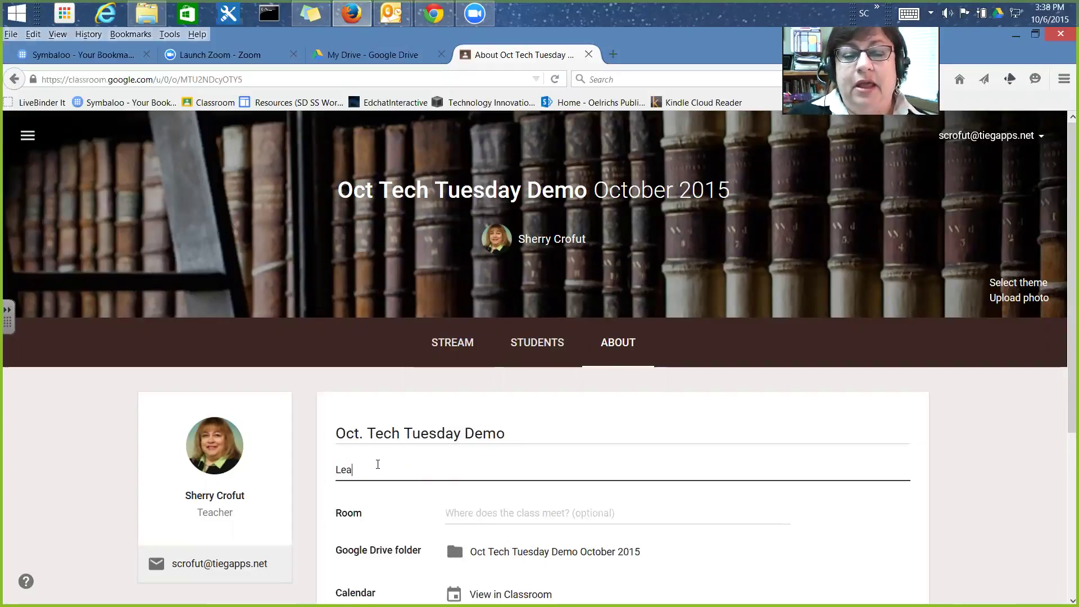
type("rnign a")
key("BackSpace")
key("BackSpace")
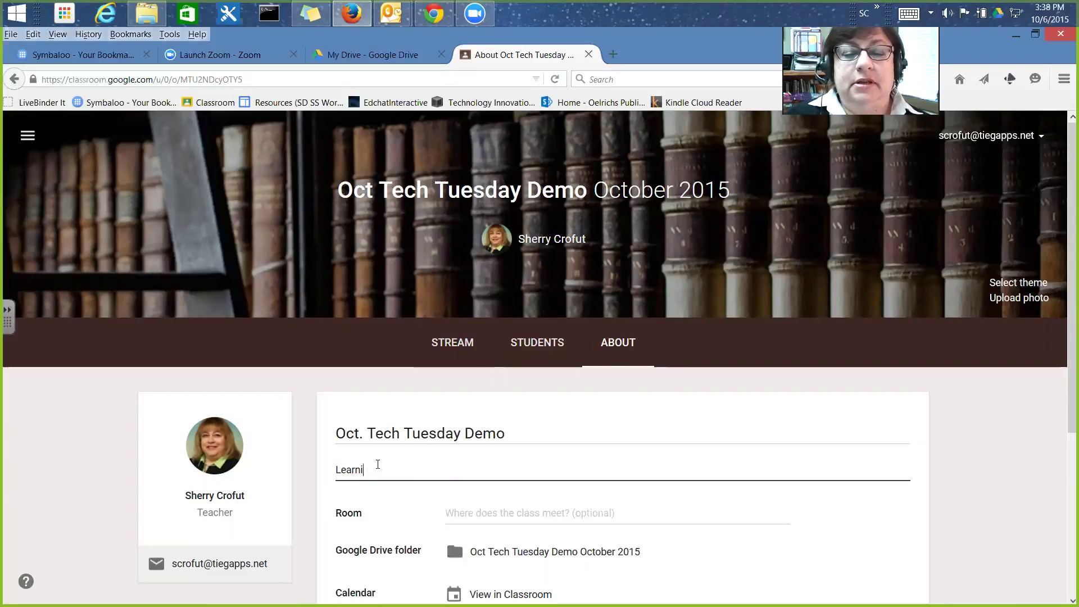
type("about Google Cal")
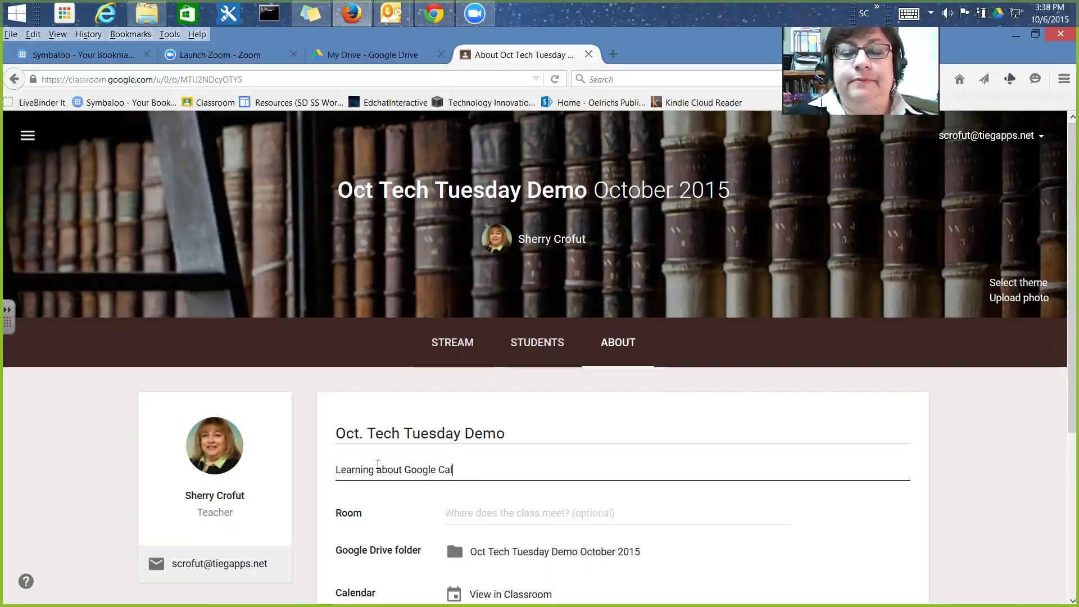
key("BackSpace")
key("BackSpace")
type("lassroom")
left_click(467, 512)
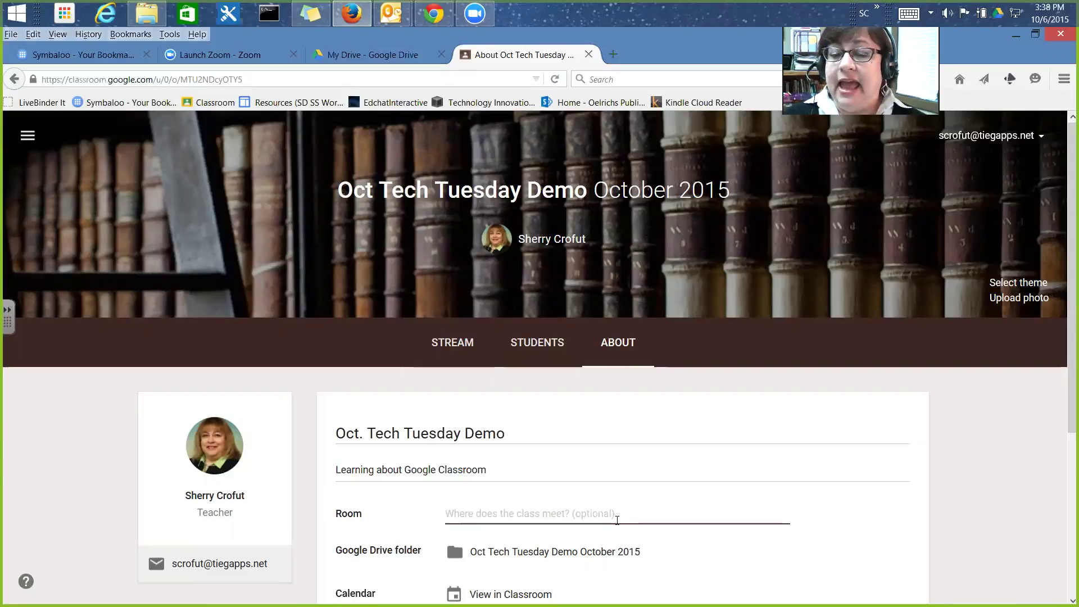
type("Online")
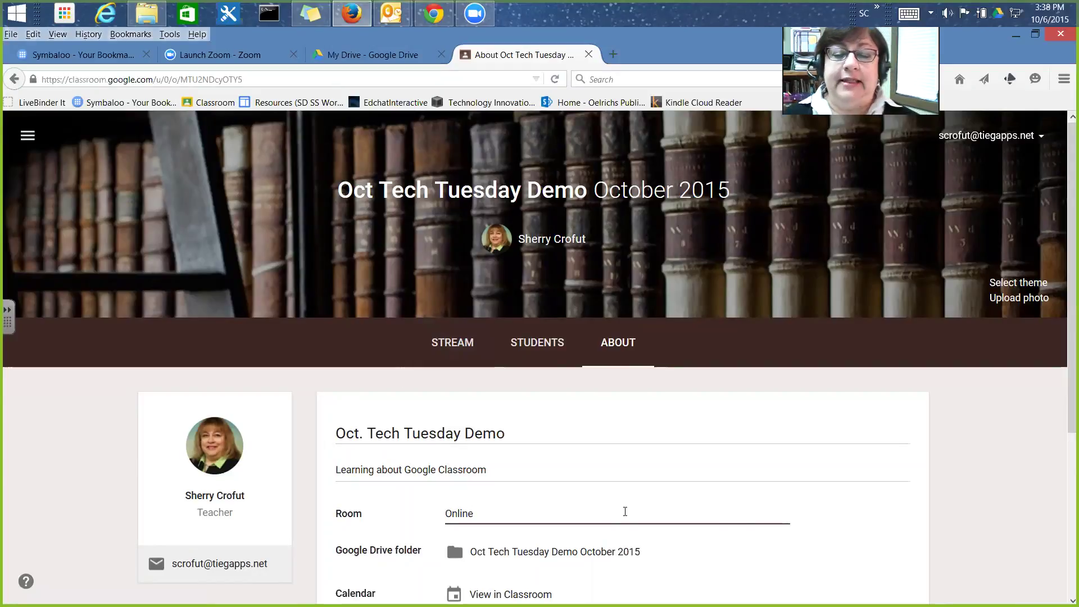
scroll(730, 489, "down", 3)
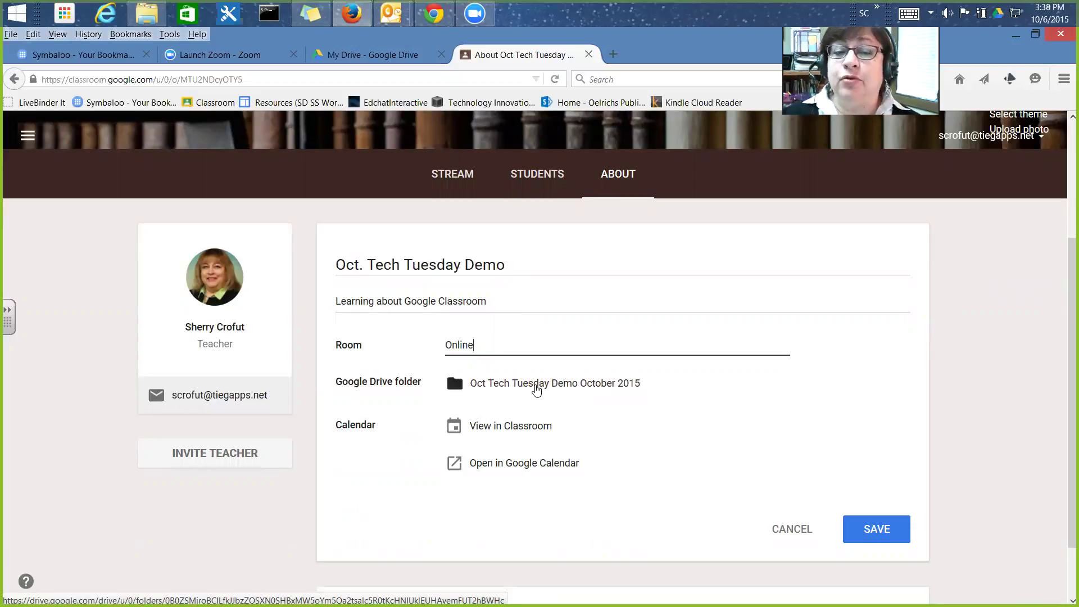
- Switch to Google Drive's My Drive, reload it, and scroll through the folder list
left_click(379, 47)
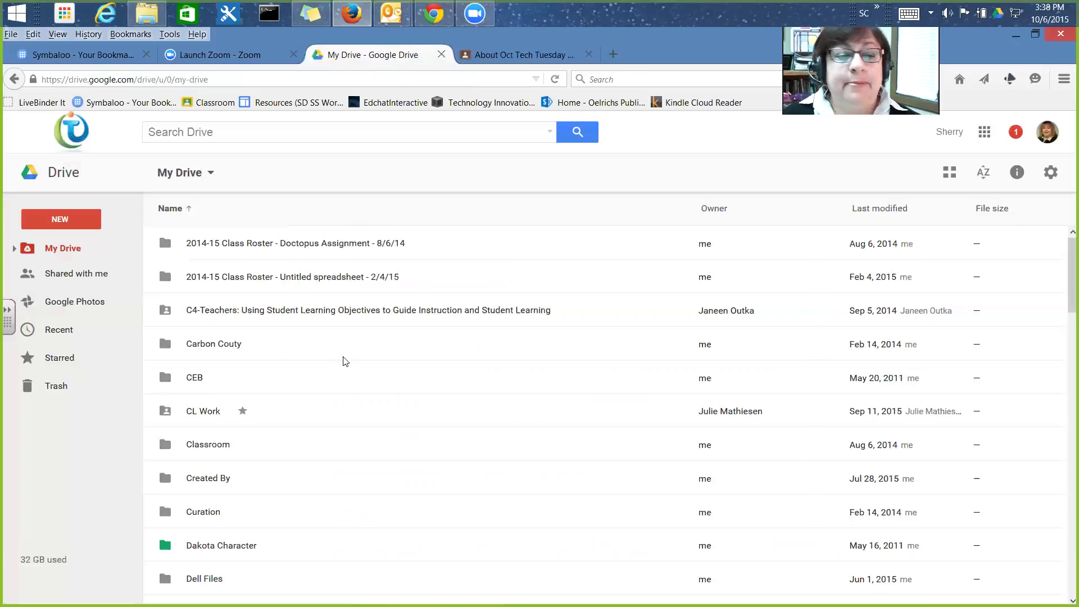
scroll(304, 421, "down", 7)
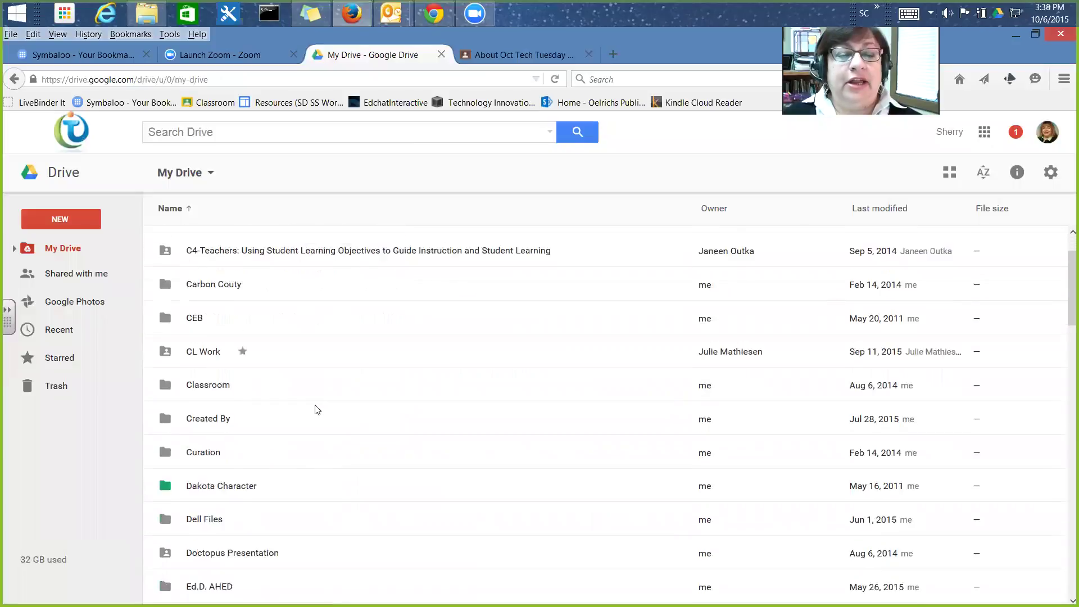
scroll(319, 398, "down", 7)
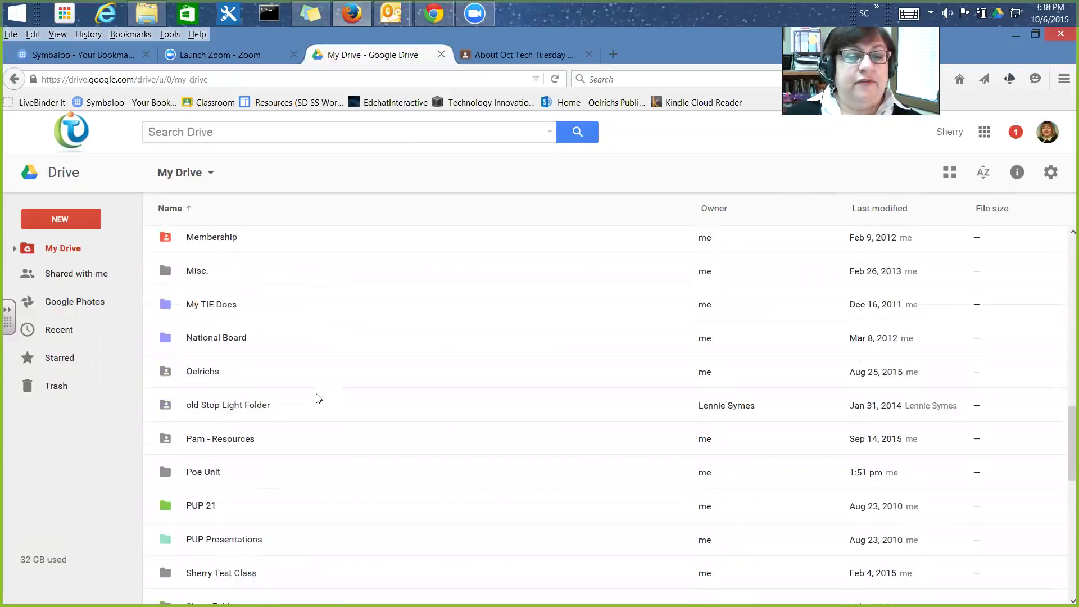
scroll(318, 394, "down", 5)
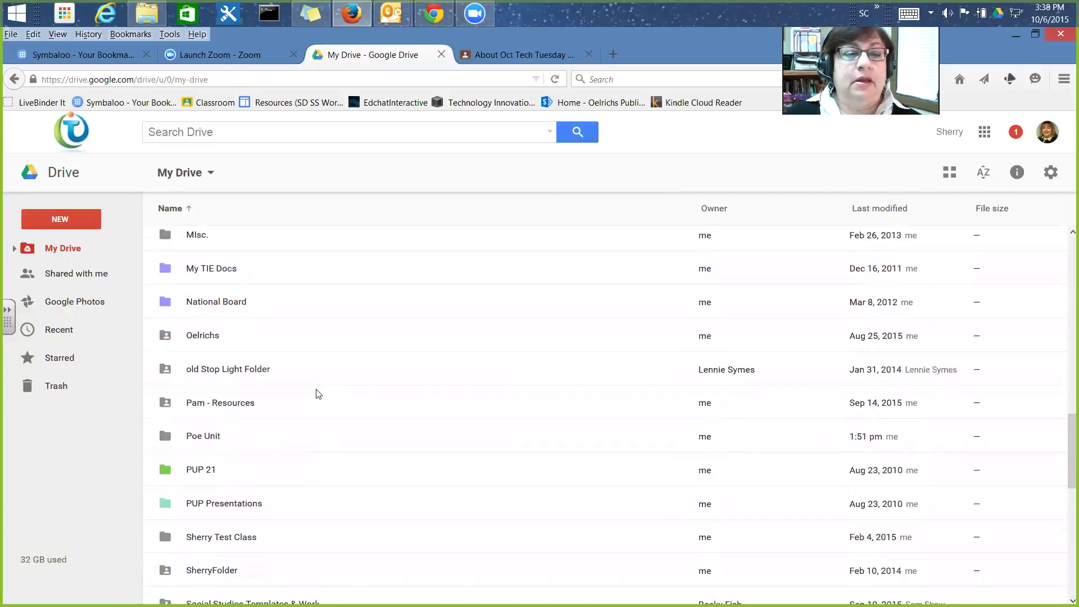
scroll(317, 395, "down", 6)
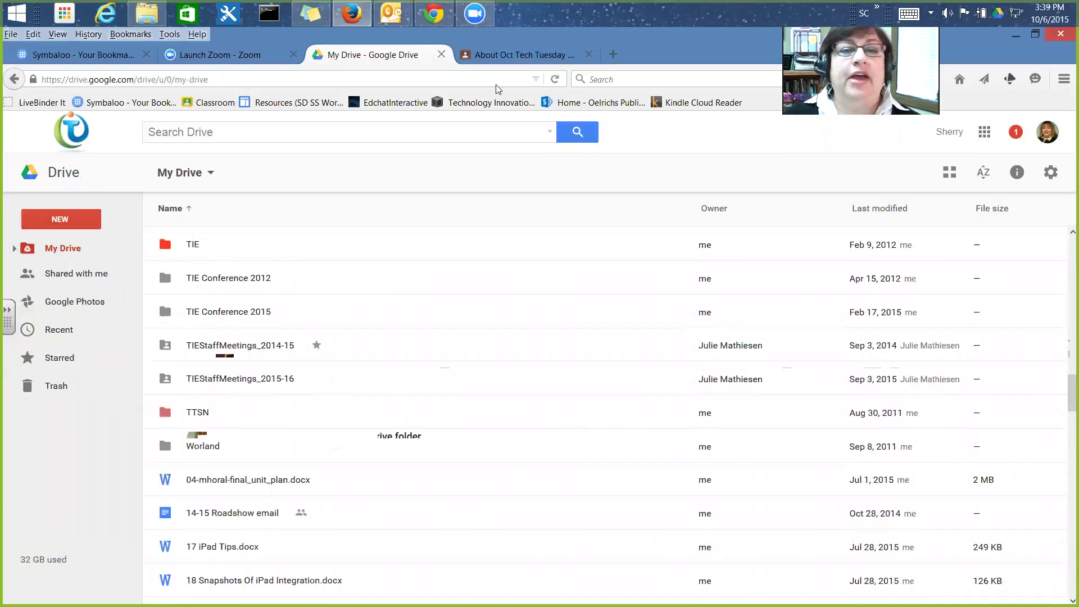
left_click(554, 81)
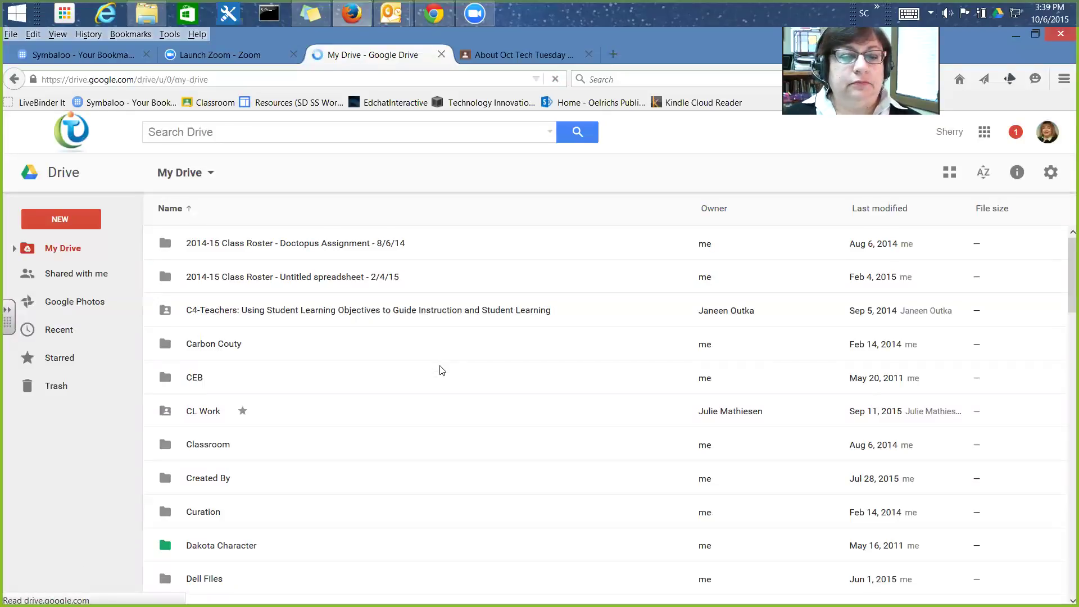
scroll(440, 370, "down", 3)
scroll(440, 370, "down", 12)
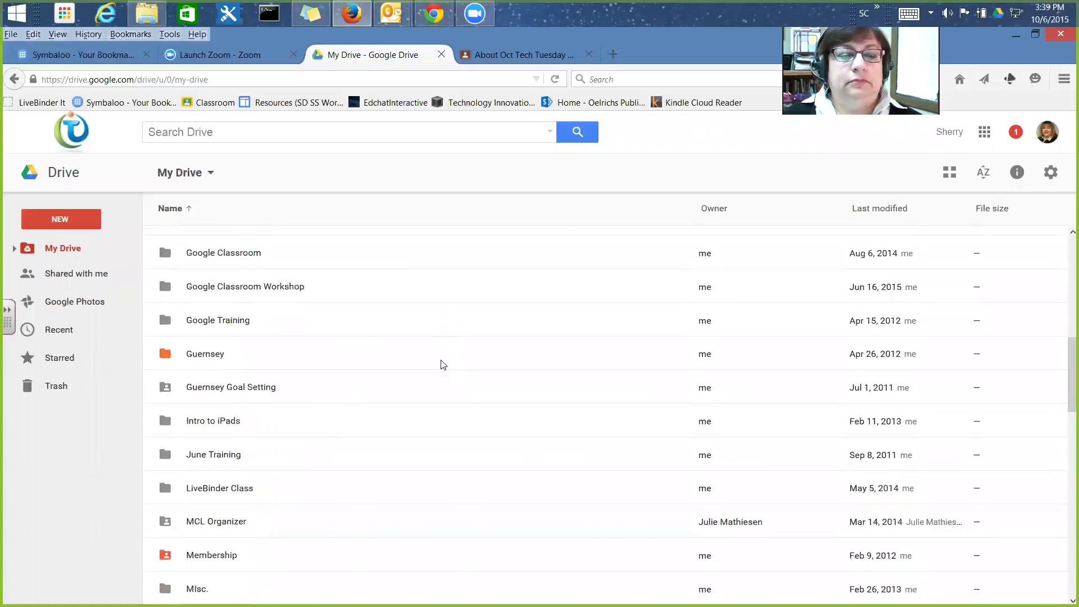
scroll(443, 364, "down", 5)
scroll(443, 365, "up", 5)
scroll(443, 363, "up", 4)
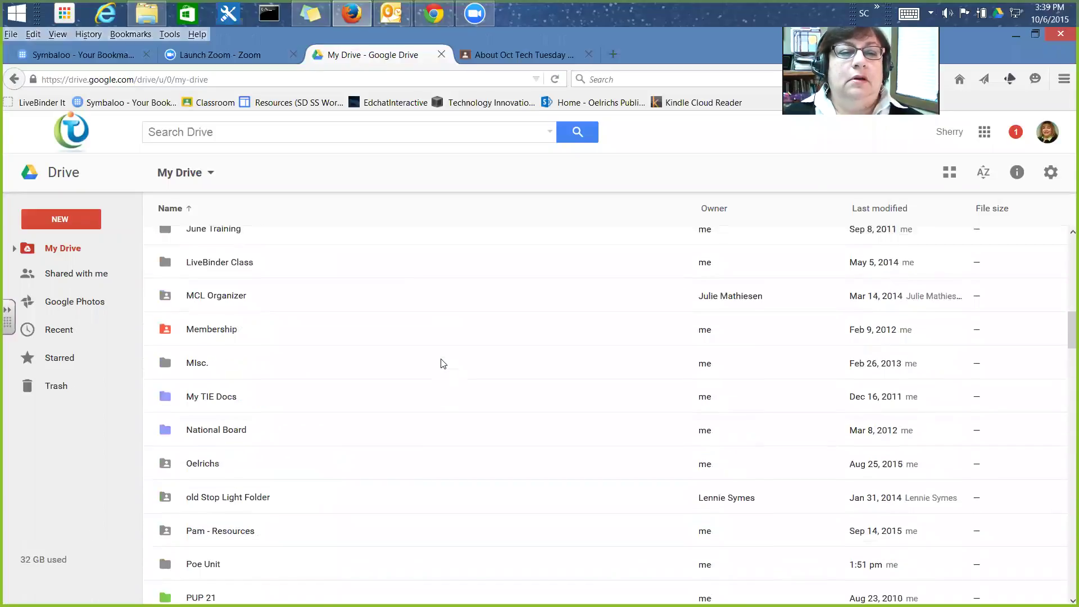
scroll(443, 363, "down", 7)
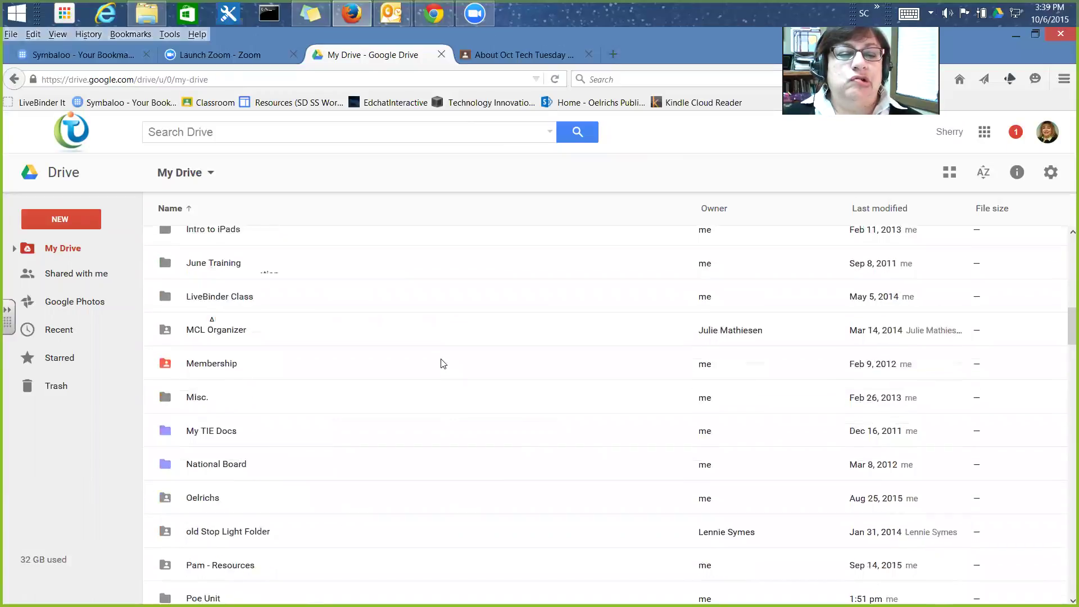
scroll(443, 363, "down", 6)
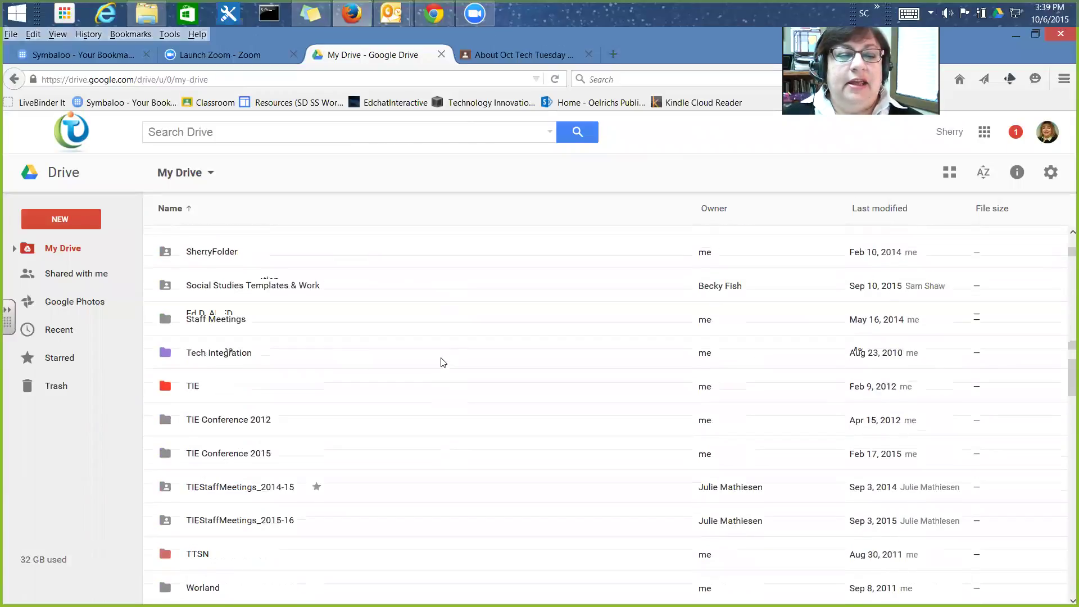
scroll(444, 362, "down", 12)
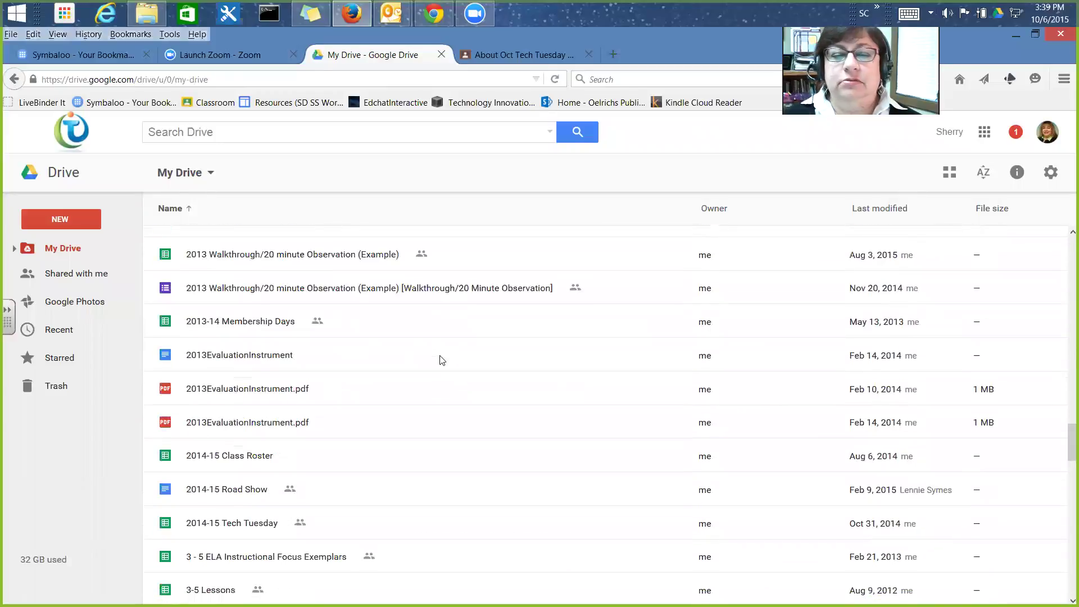
left_click_drag(1064, 479, 1001, 242)
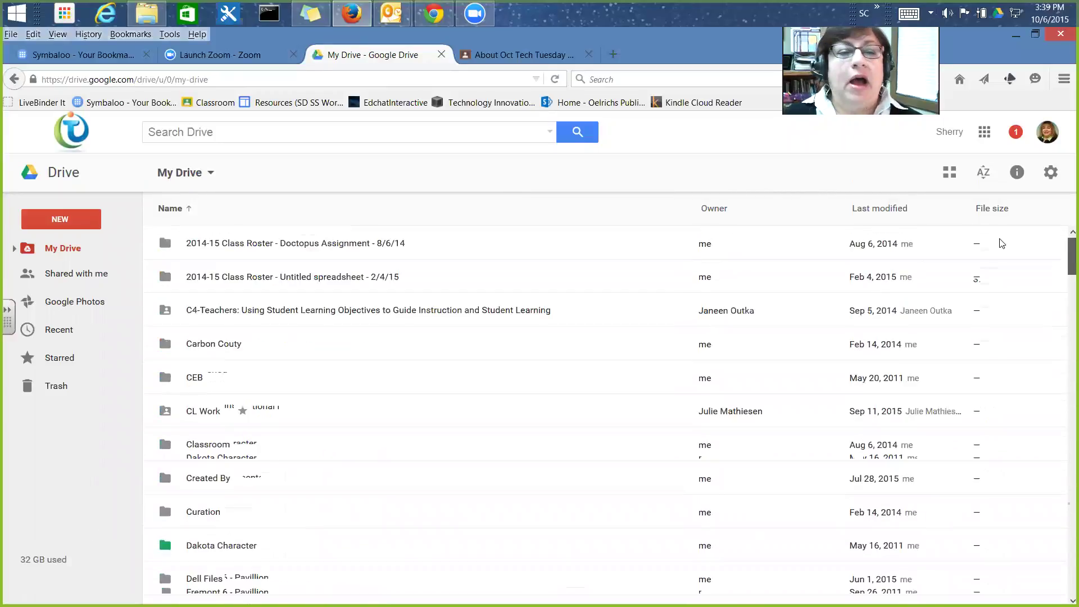
- Check the empty Classroom > Oct Tech Tuesday Demo October 2015 folder, then return to About
left_click(222, 446)
double_click(221, 446)
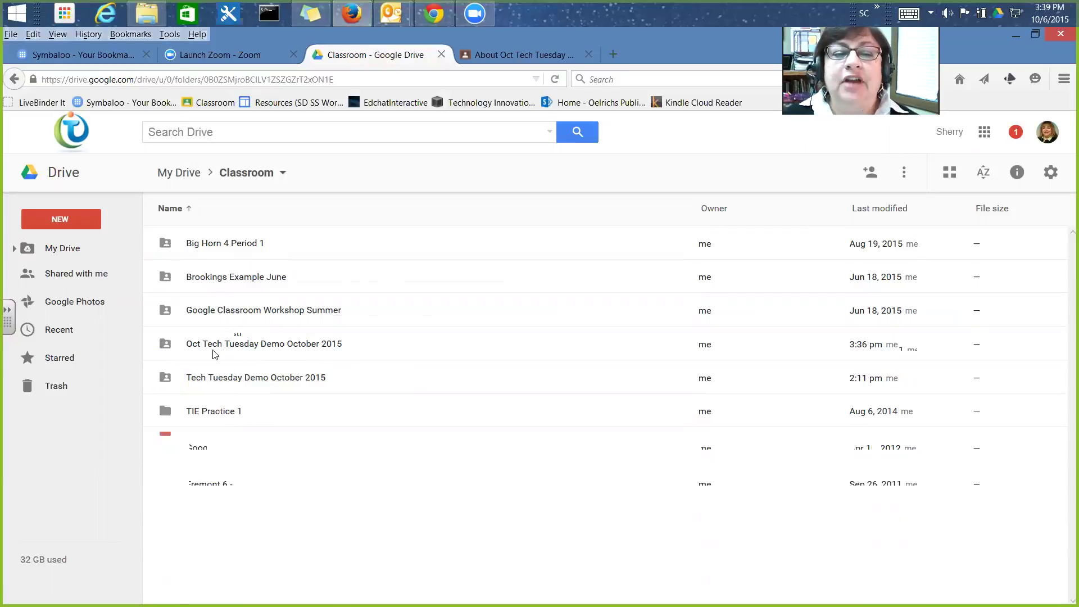
double_click(237, 347)
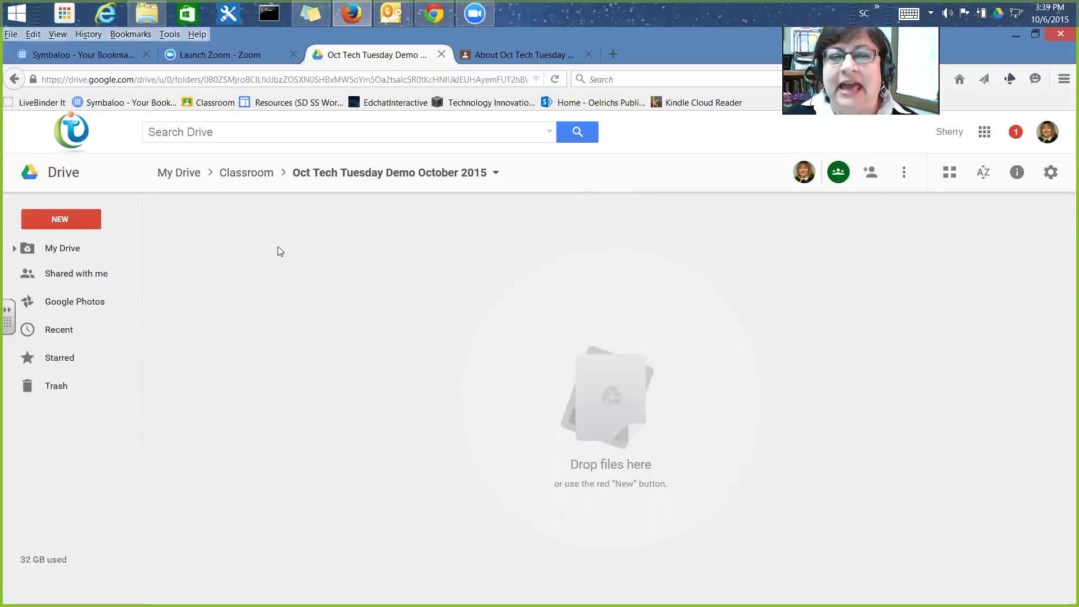
left_click(186, 174)
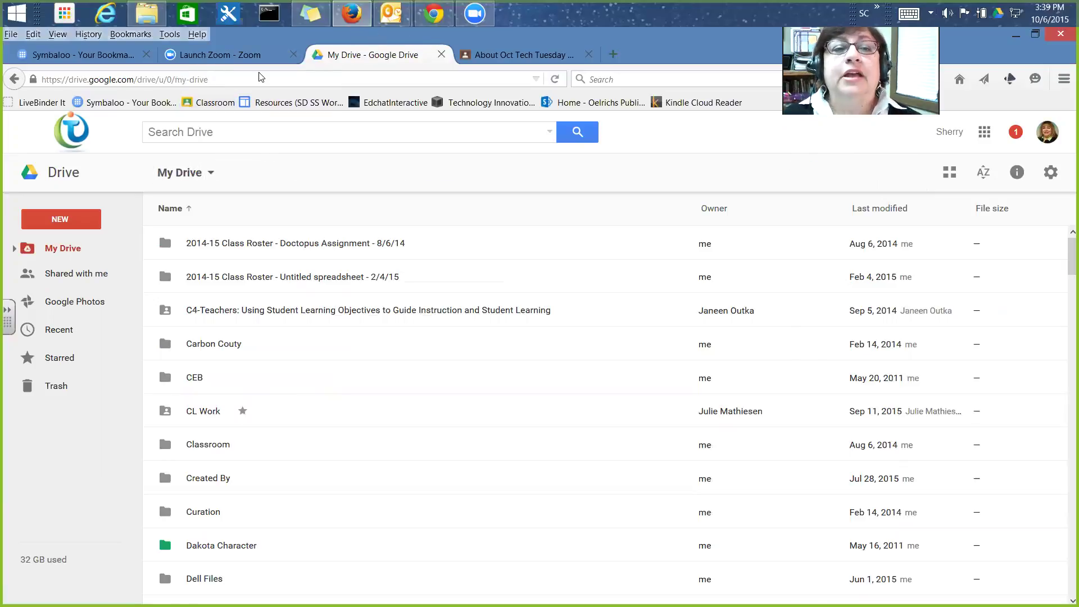
left_click(478, 63)
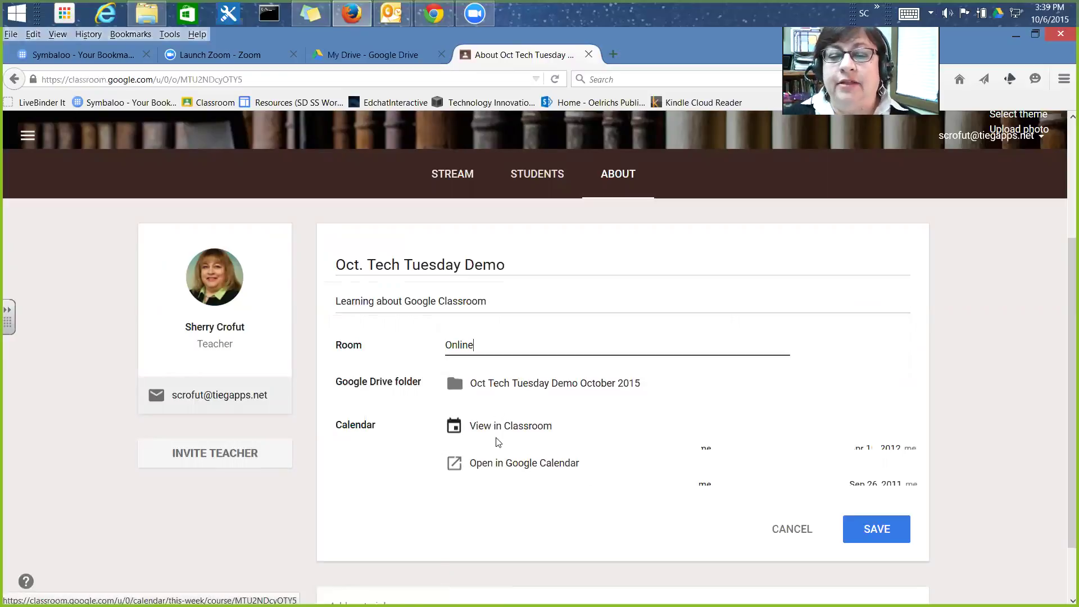
- Save the course description and Online room, then dismiss the course card's options menu
left_click(881, 526)
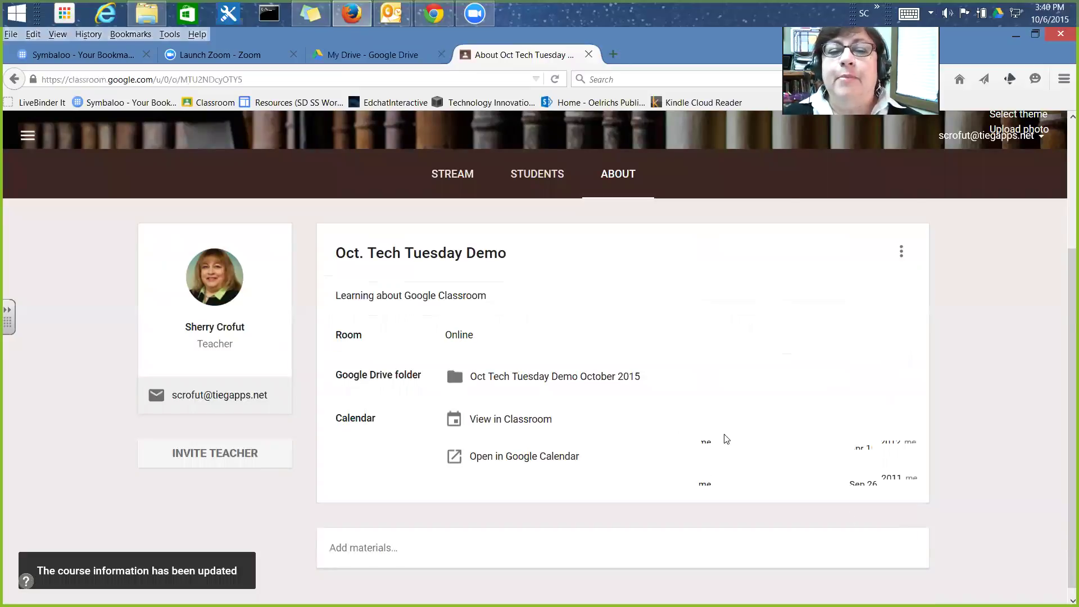
left_click(901, 254)
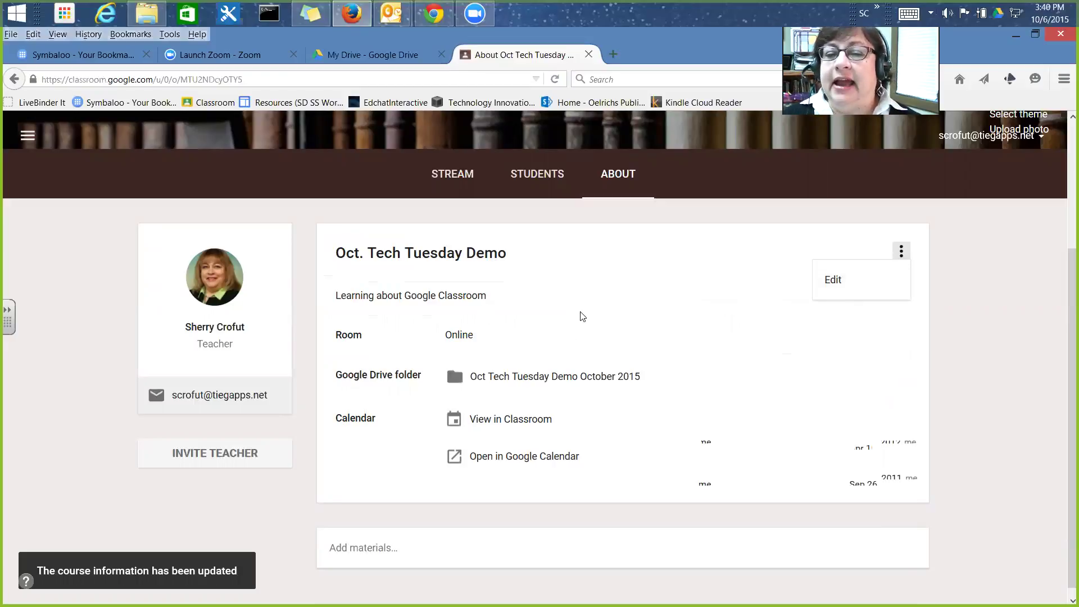
left_click(724, 335)
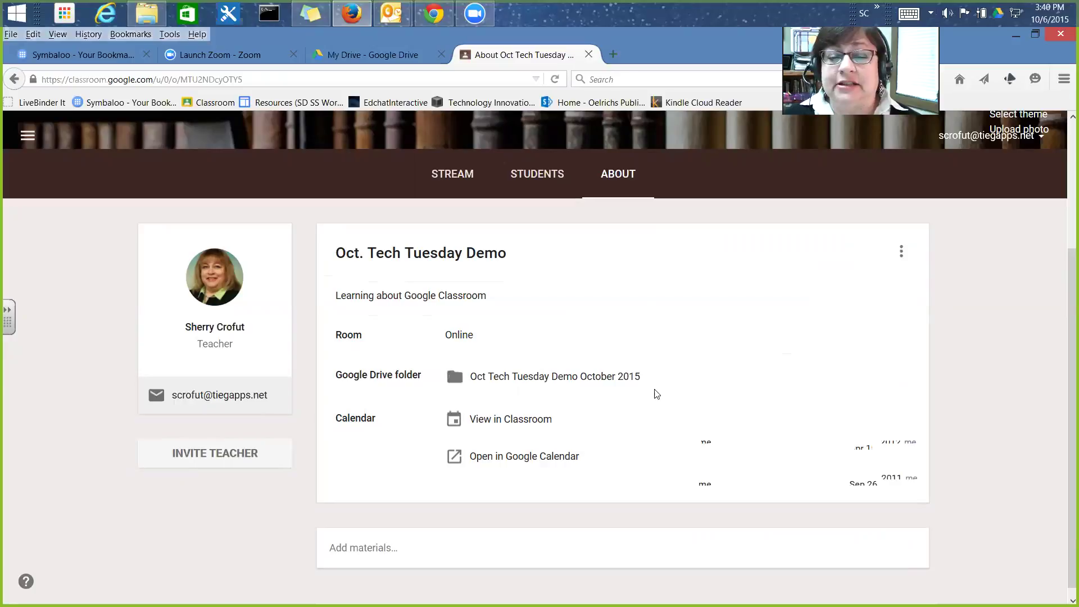
- Open the class's Students page and highlight the class join code
left_click(545, 174)
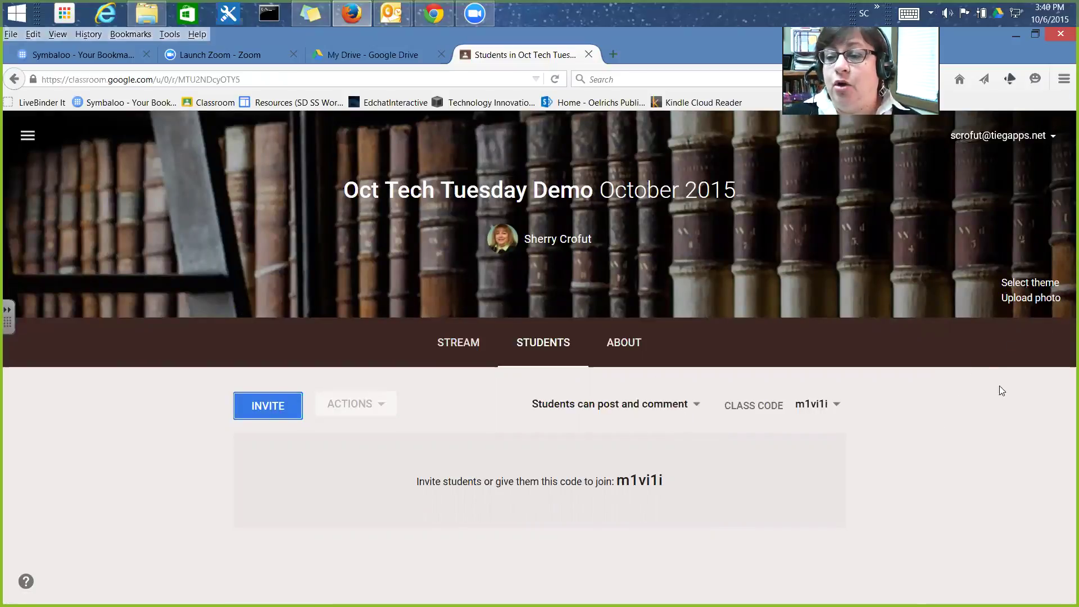
left_click(670, 478)
left_click_drag(665, 479, 622, 479)
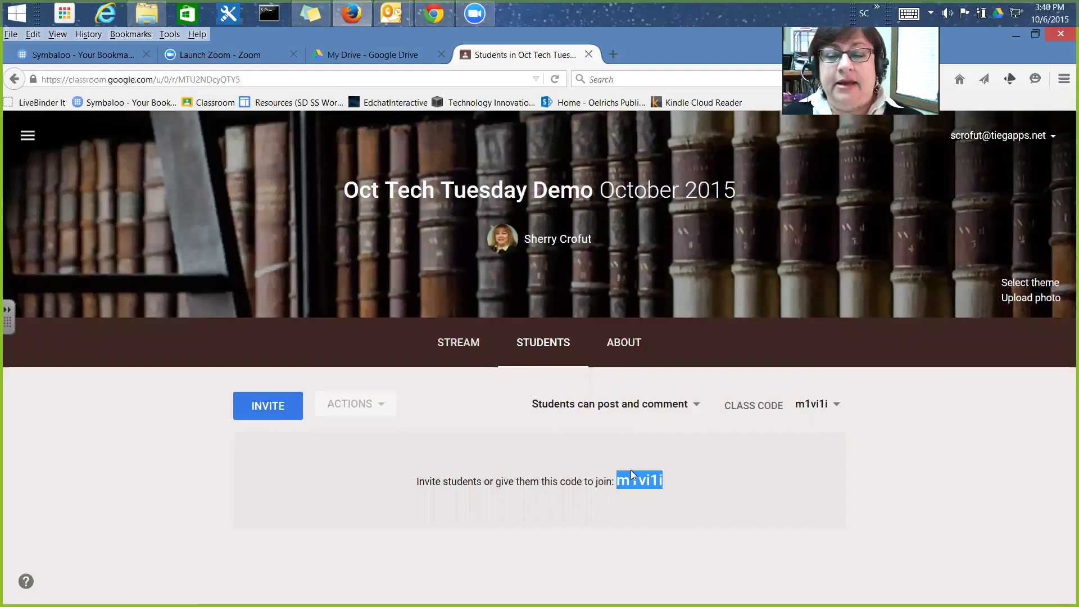
left_click(704, 490)
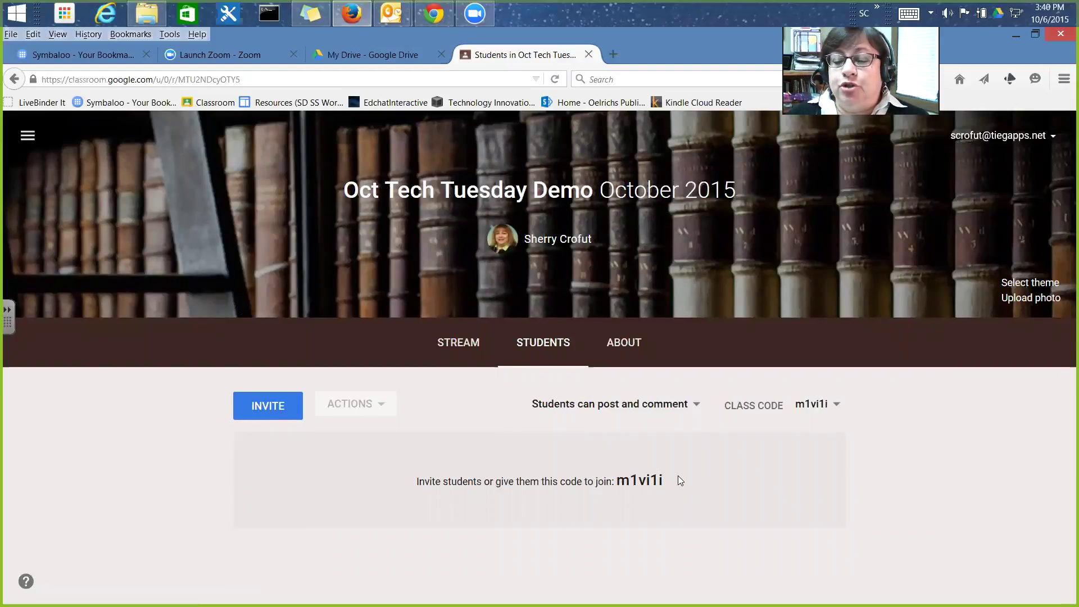
- Invite Student 02, Student 03, Student 04 and Student 05 from All contacts
left_click(278, 407)
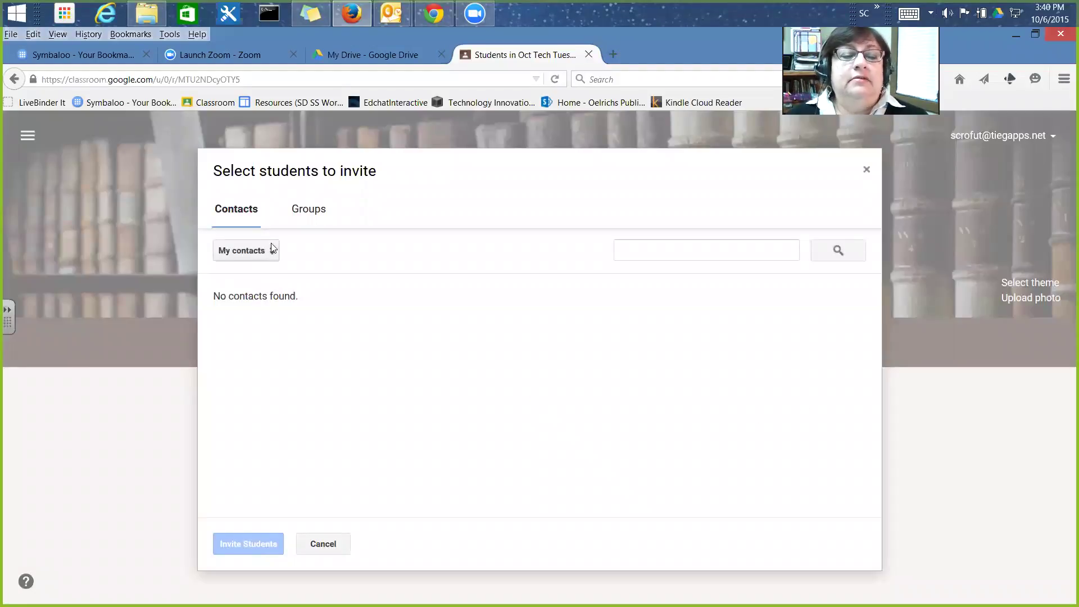
left_click(272, 251)
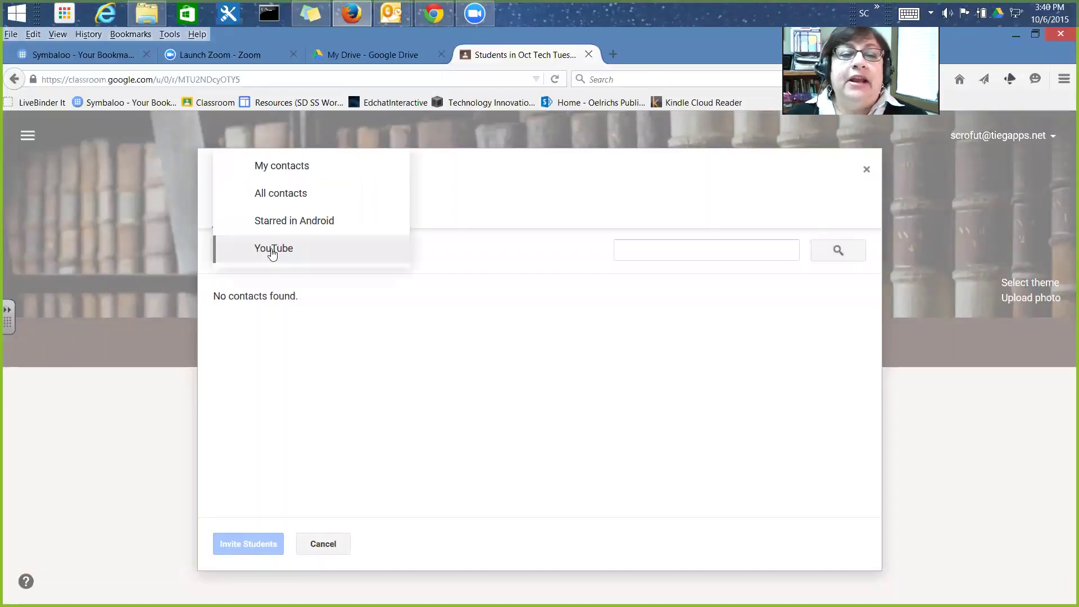
left_click(276, 194)
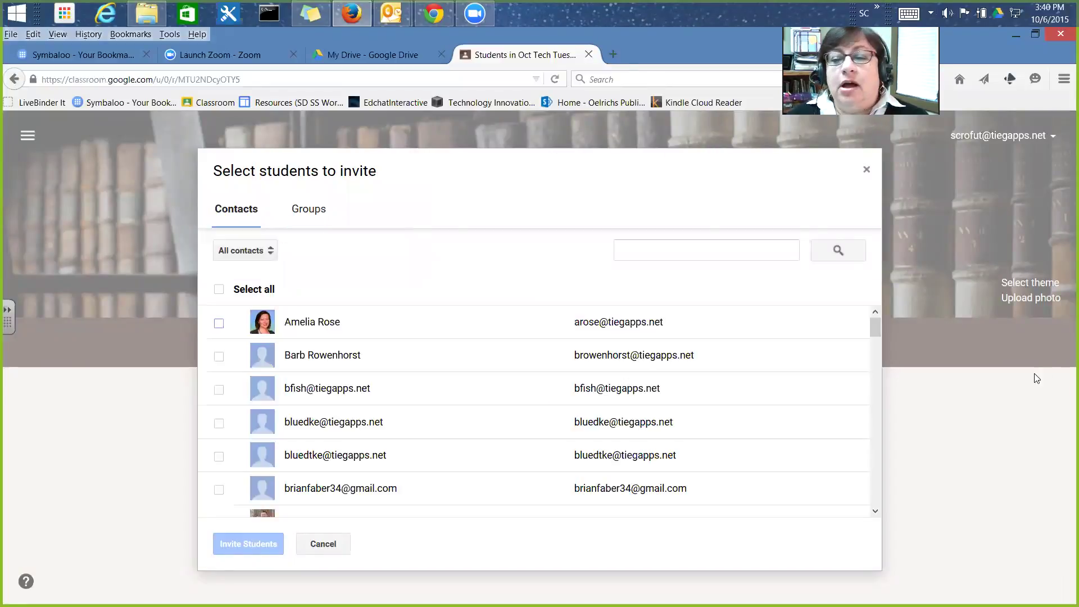
left_click_drag(876, 327, 885, 504)
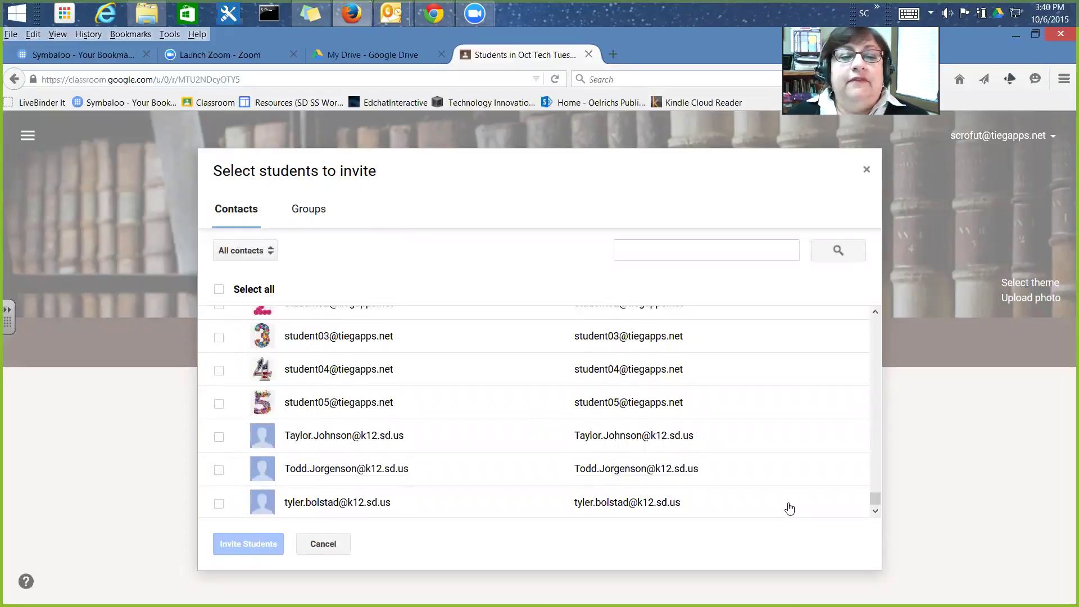
scroll(351, 365, "up", 1)
left_click(348, 354)
left_click(351, 385)
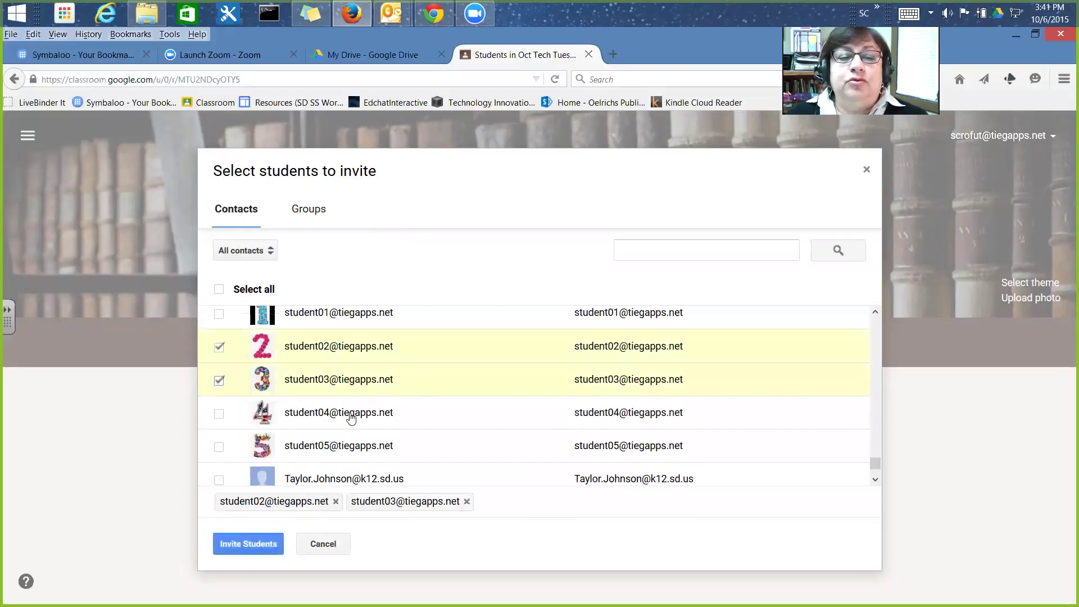
left_click(353, 416)
left_click(353, 448)
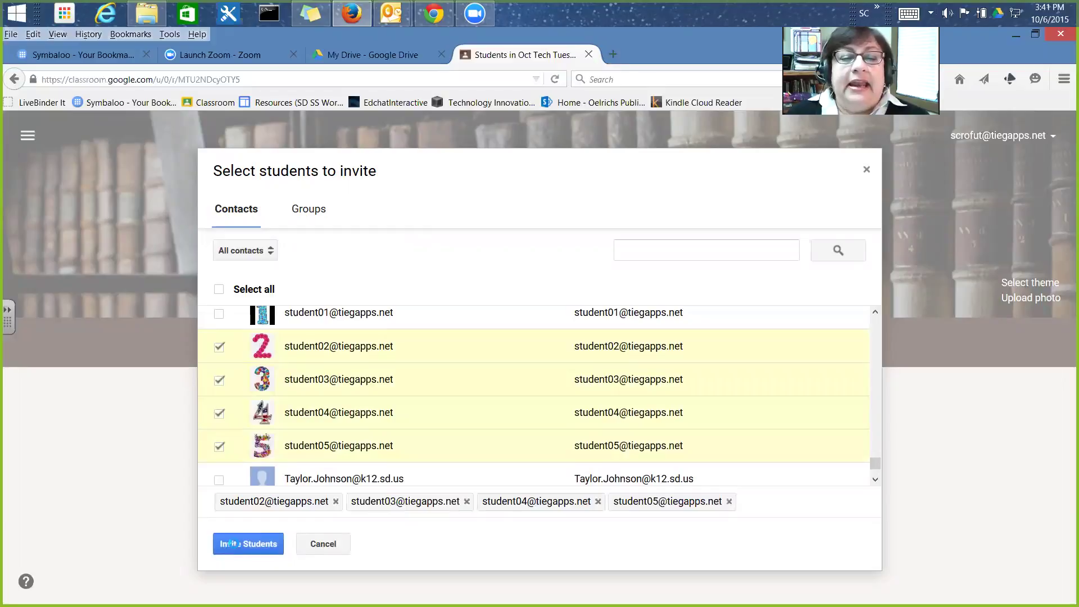
left_click(238, 544)
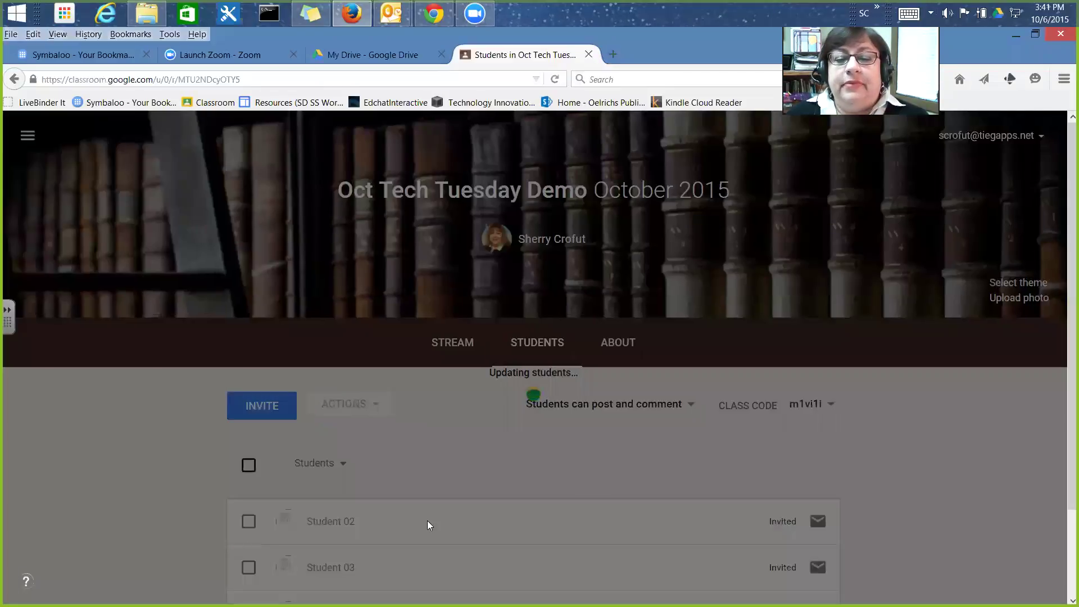
scroll(836, 451, "down", 3)
- Set the student stream permission to 'Students can only comment'
scroll(837, 453, "up", 3)
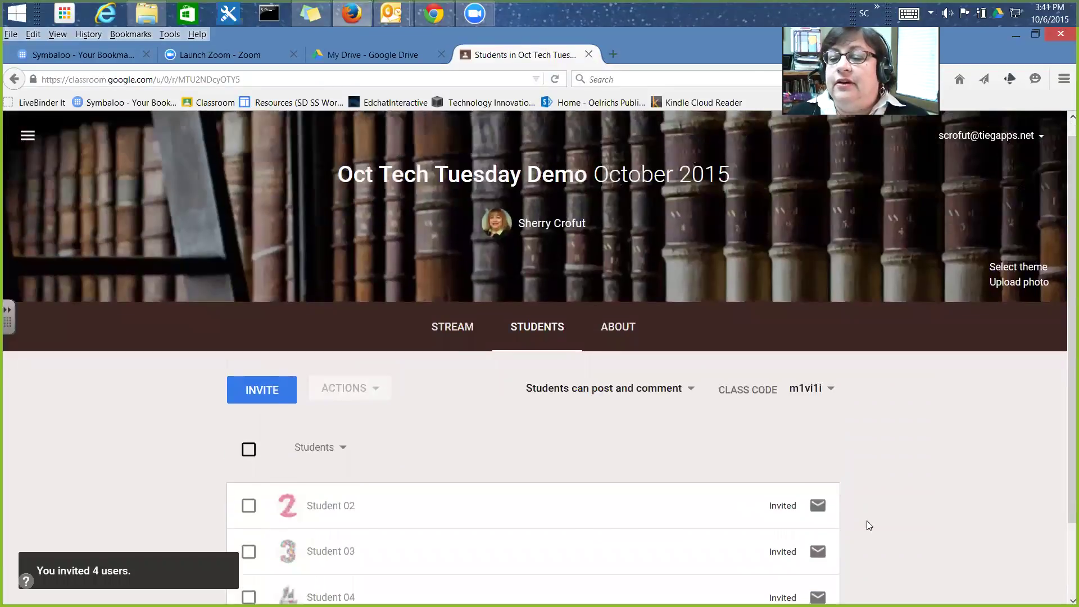
scroll(853, 465, "down", 3)
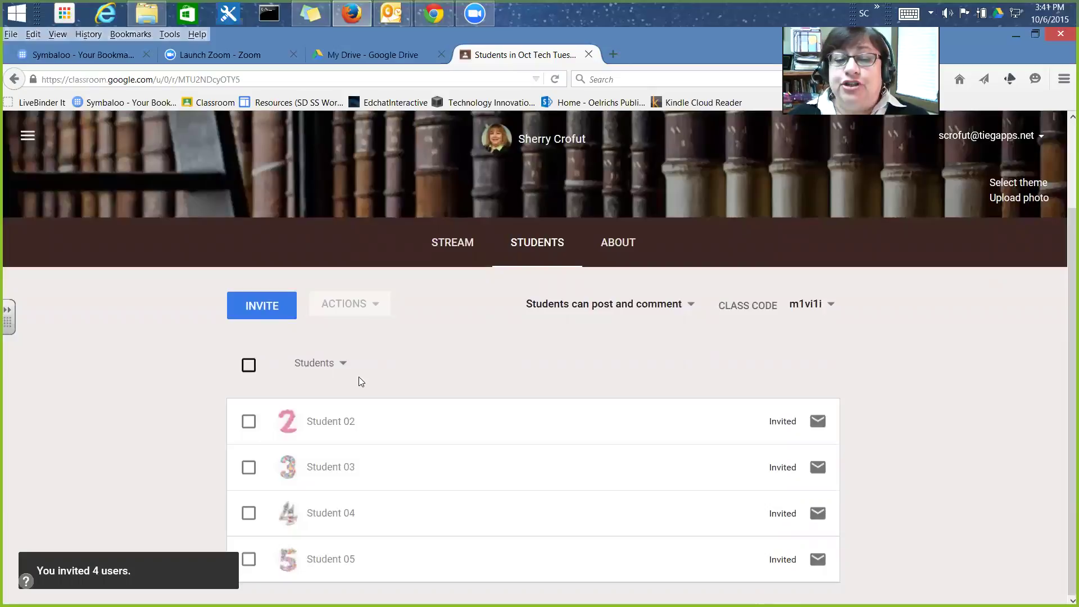
left_click(691, 306)
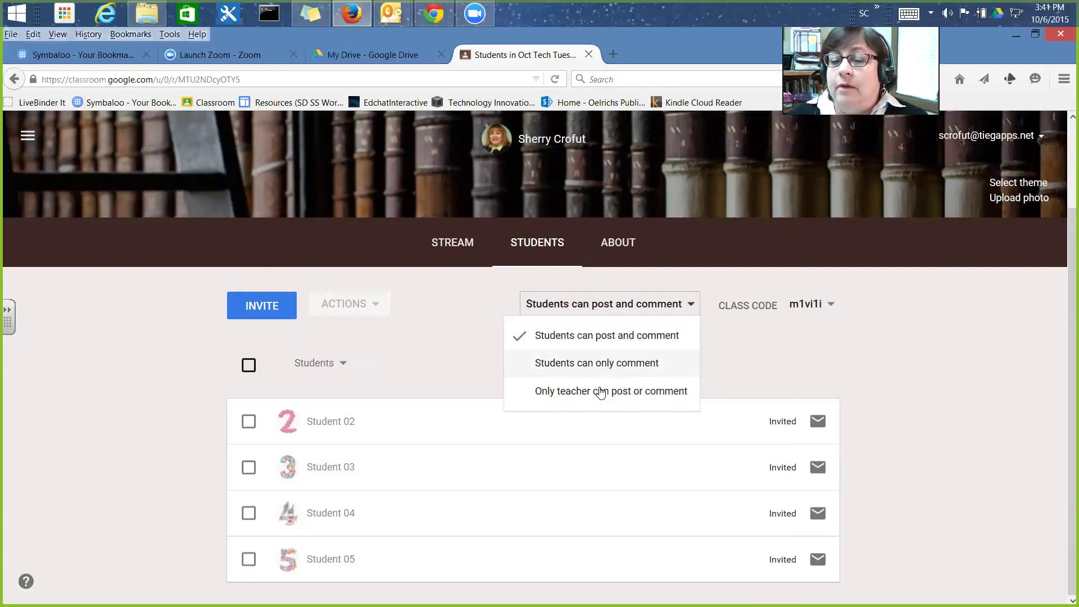
left_click(704, 375)
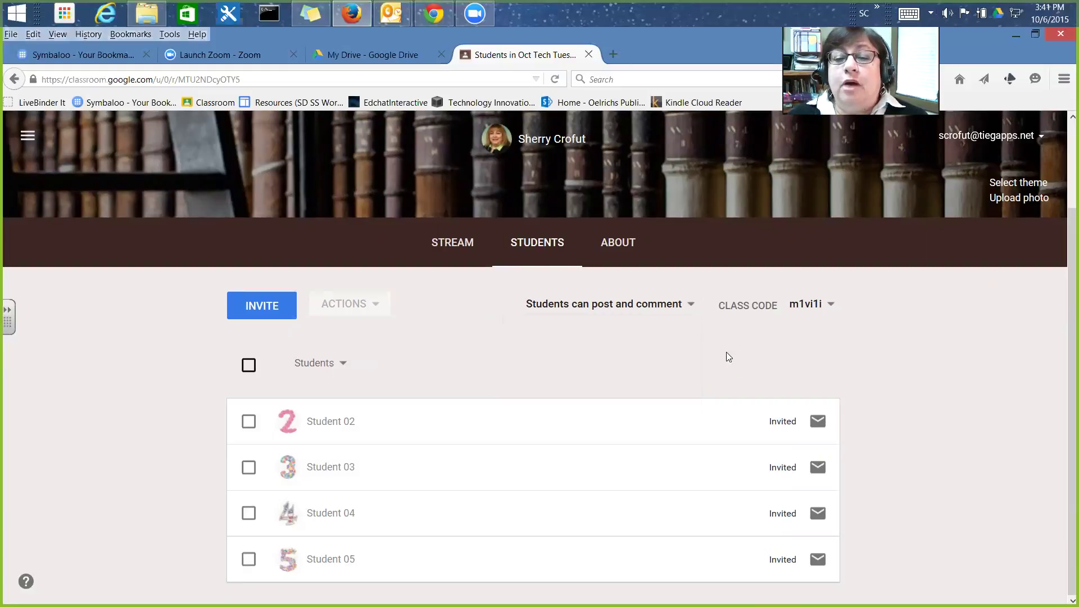
left_click(249, 467)
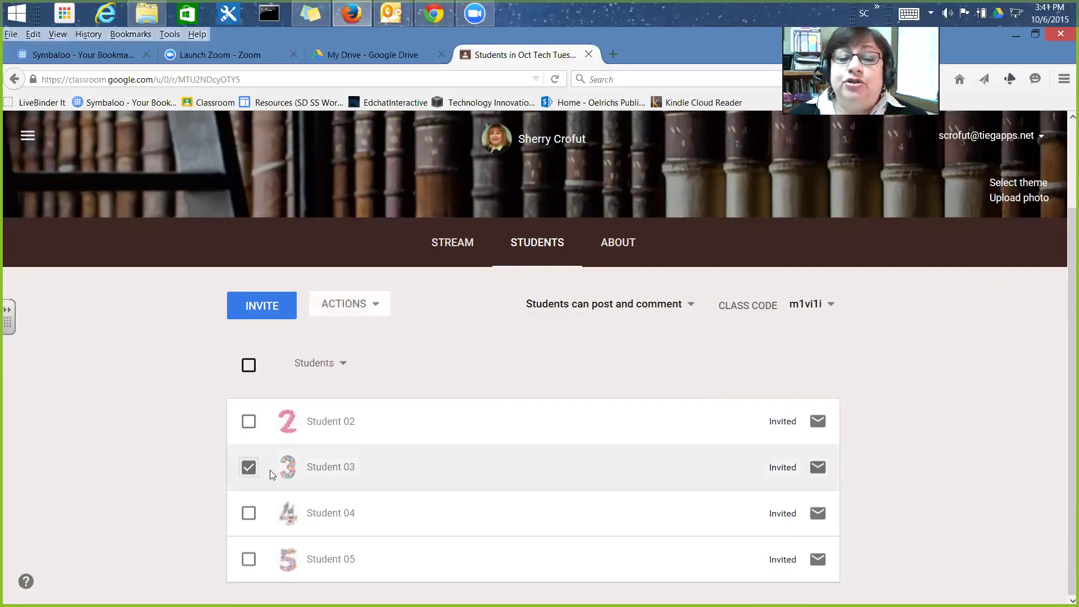
left_click(563, 315)
left_click(573, 362)
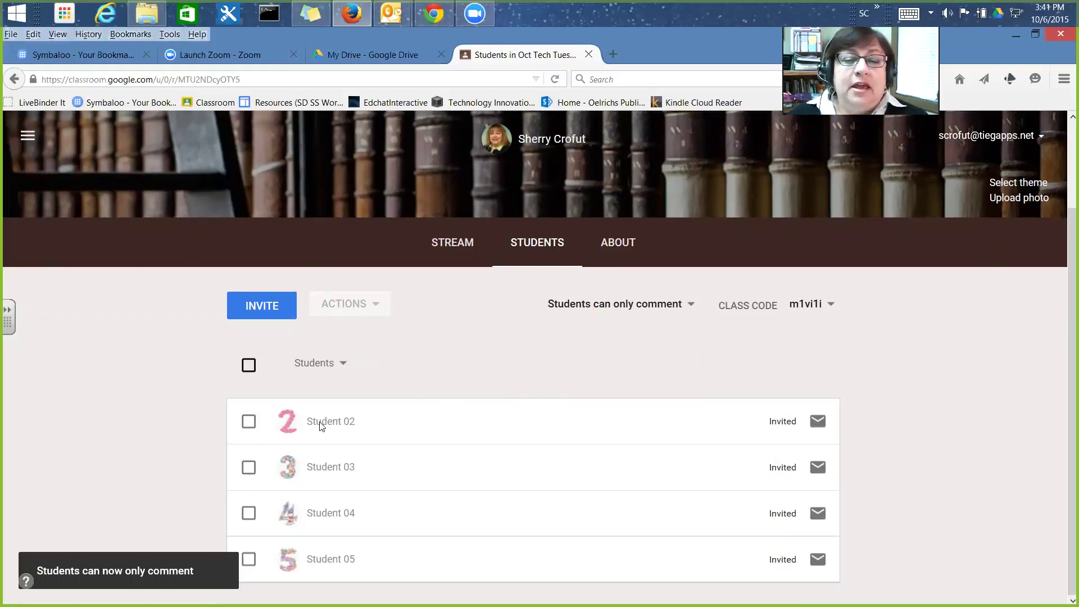
- Restore 'Students can post and comment', then bring up the student's browser window
left_click(249, 422)
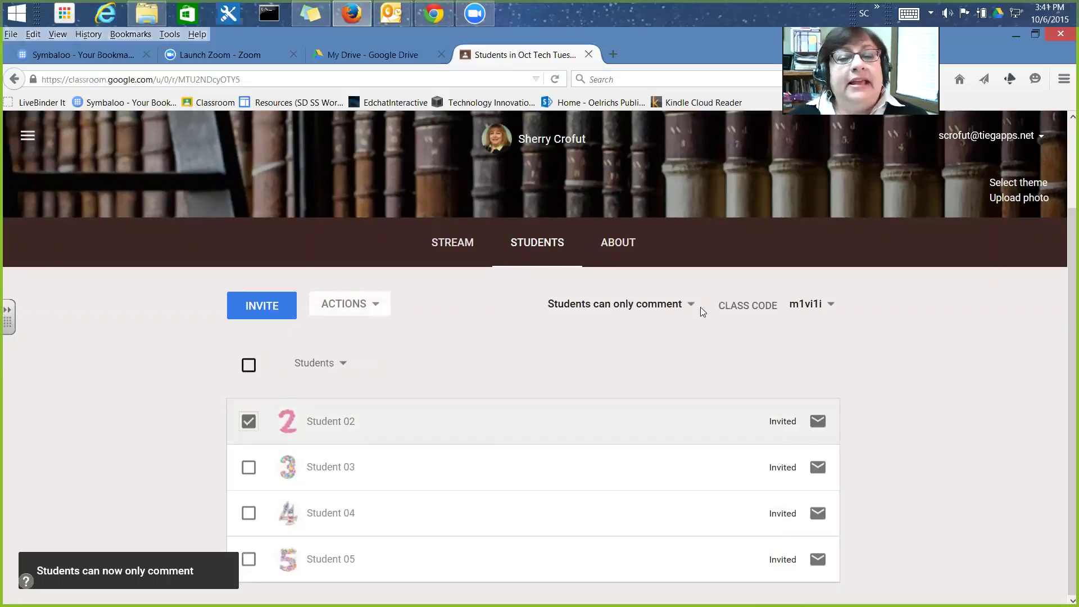
left_click(700, 308)
left_click(640, 337)
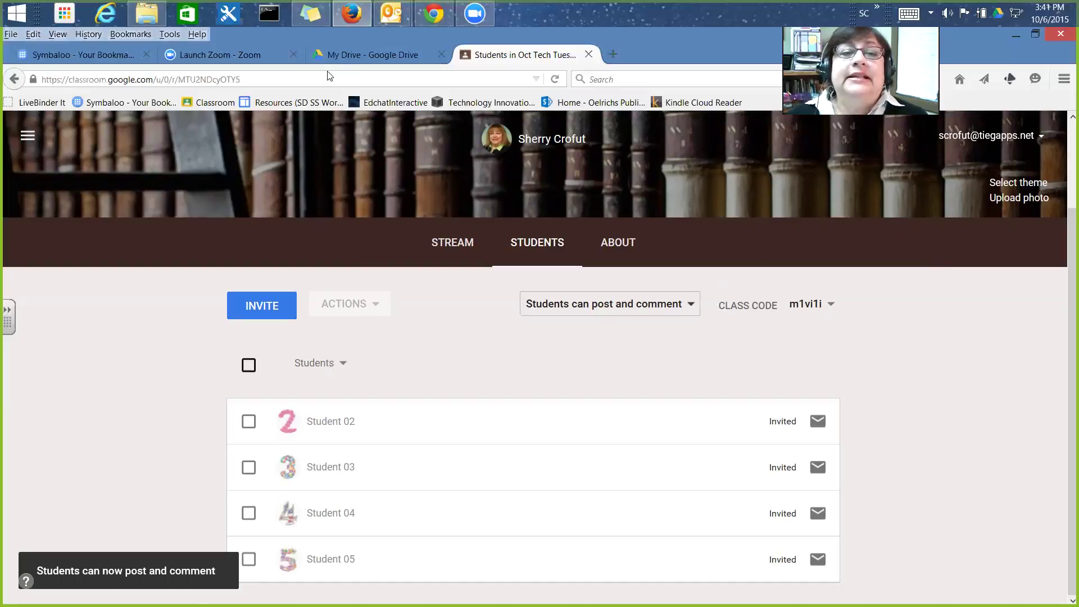
left_click(433, 12)
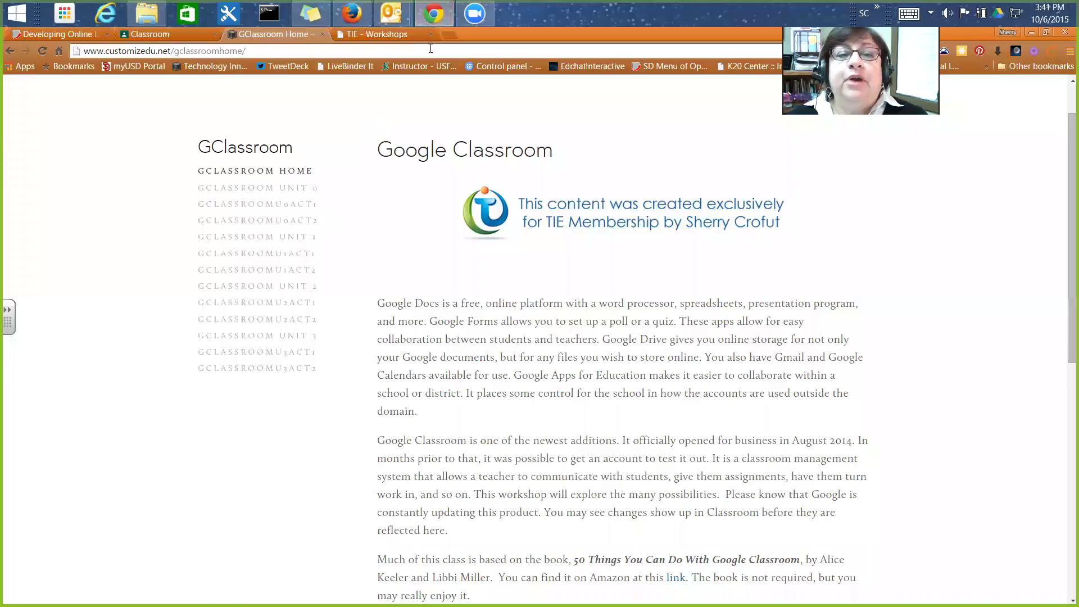
- As the student, join Oct Tech Tuesday Demo by pasting its class code
left_click(149, 35)
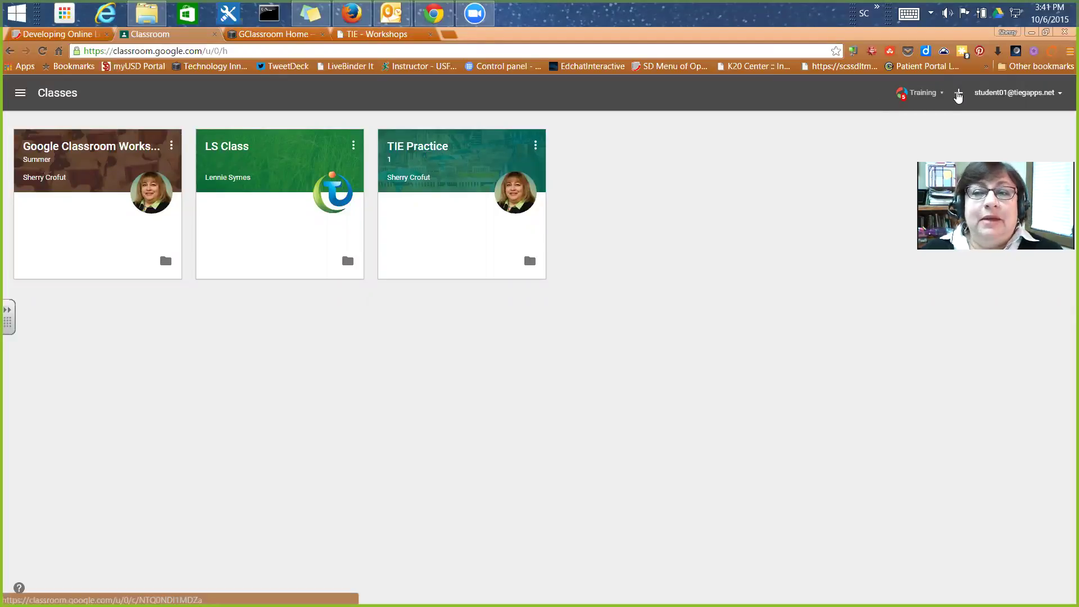
left_click(959, 97)
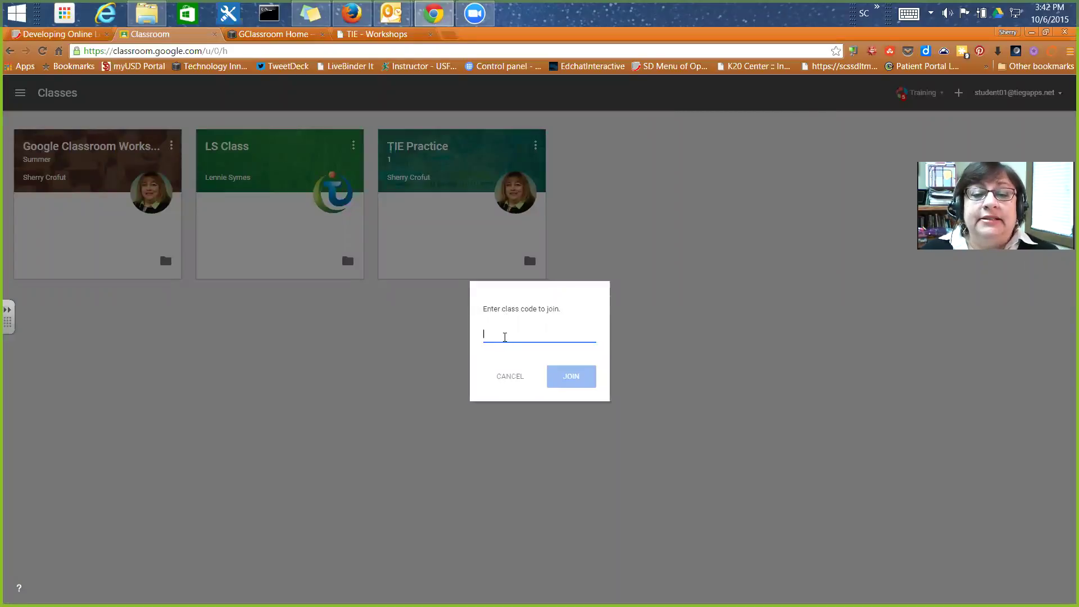
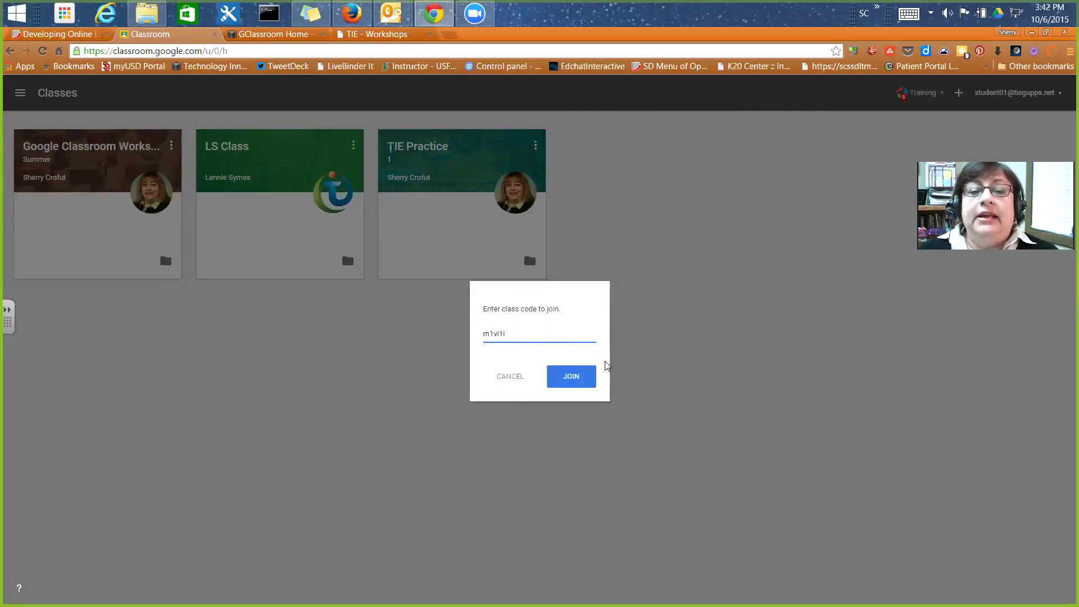
left_click(569, 378)
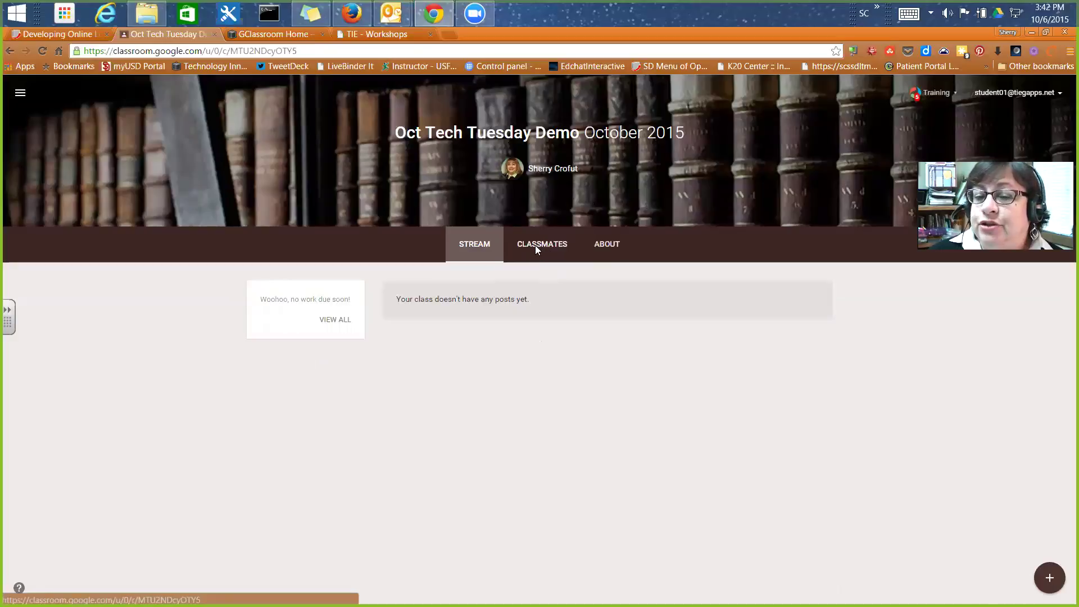
- Browse the student's Classmates, About and Stream pages, then return to the teacher's Firefox window
left_click(536, 246)
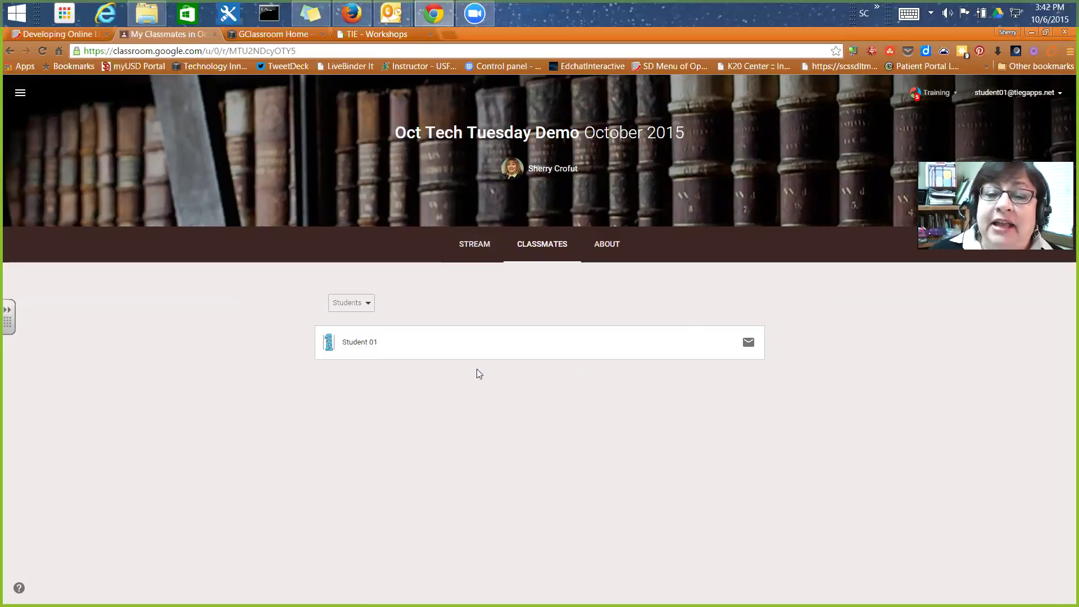
left_click(607, 246)
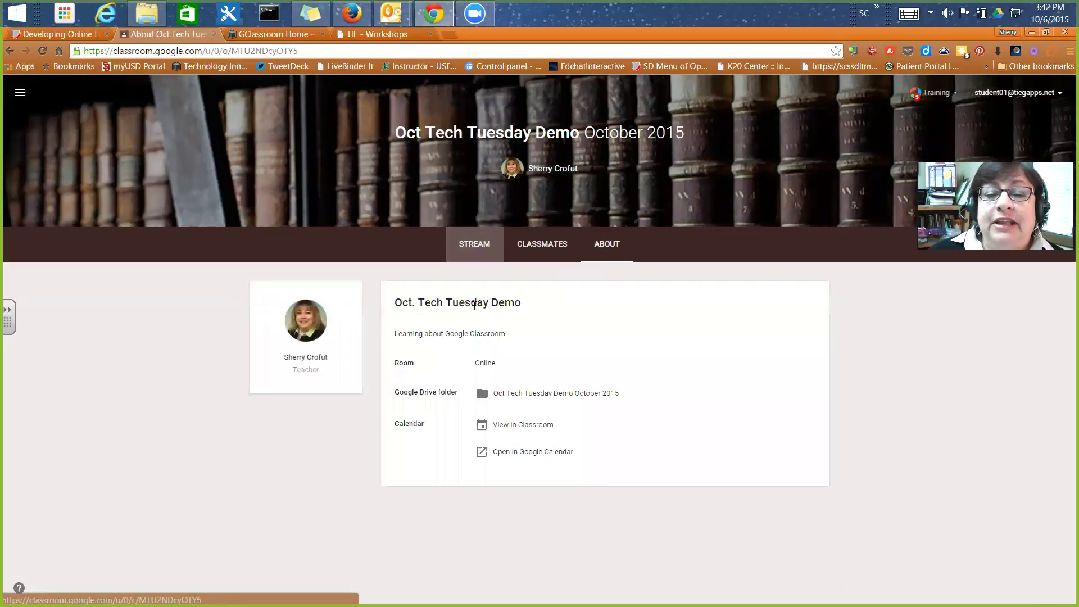
left_click(475, 246)
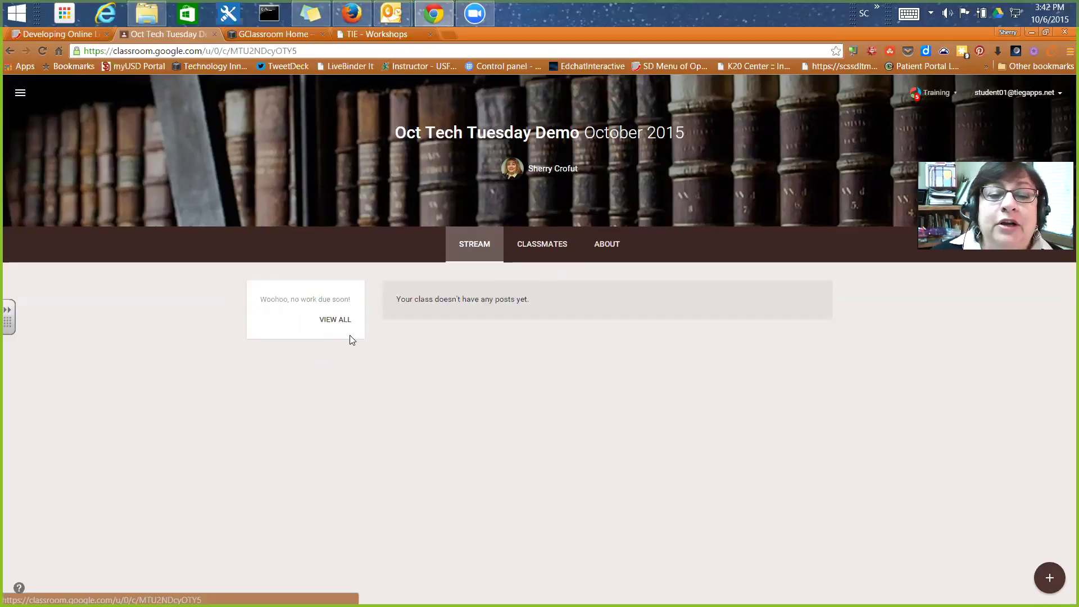
left_click(21, 93)
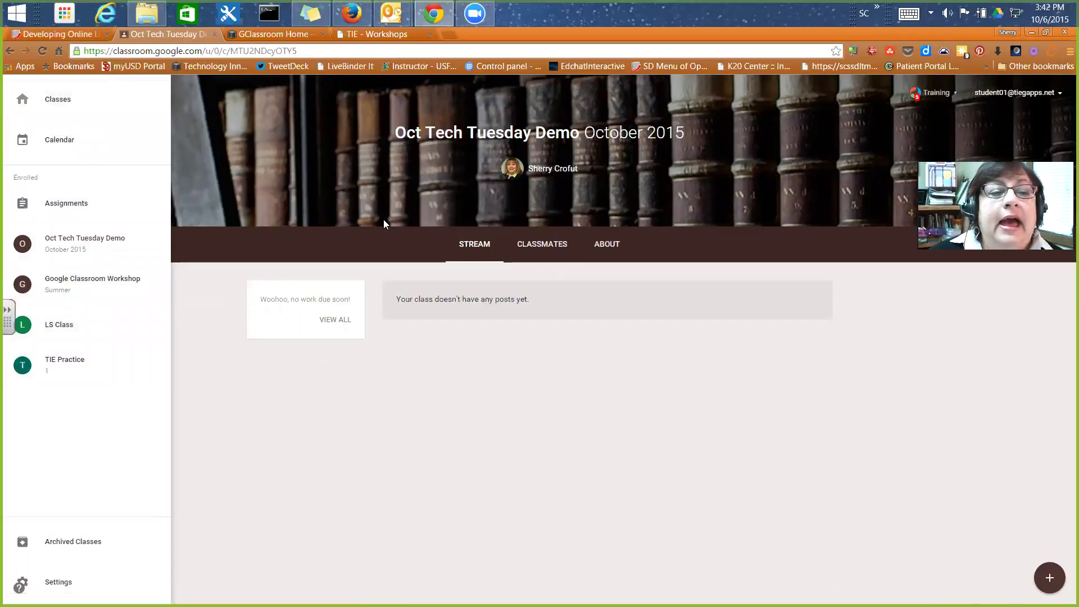
left_click(534, 354)
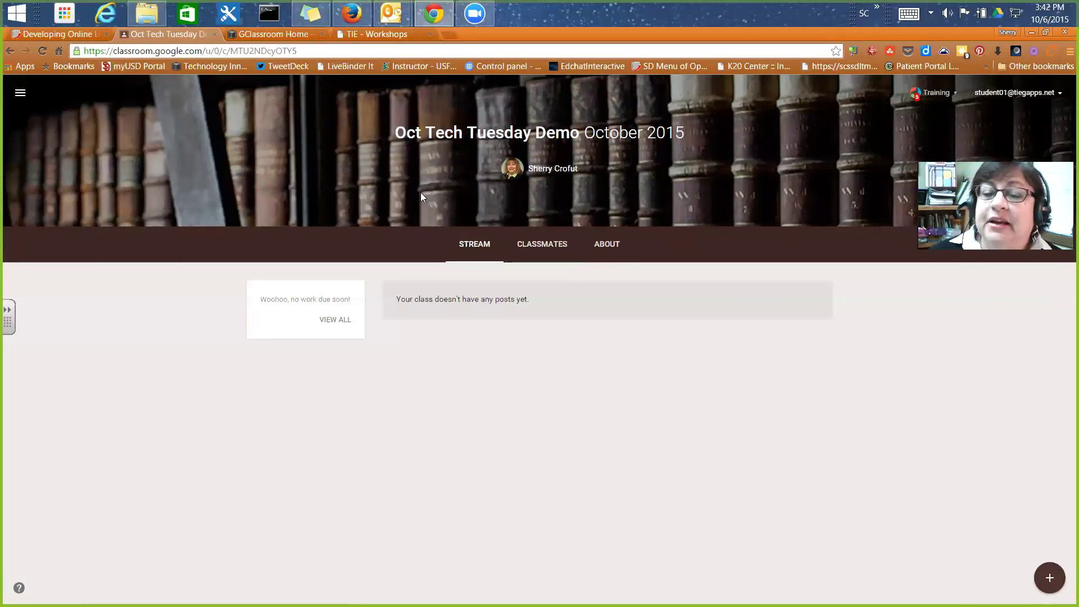
left_click(348, 19)
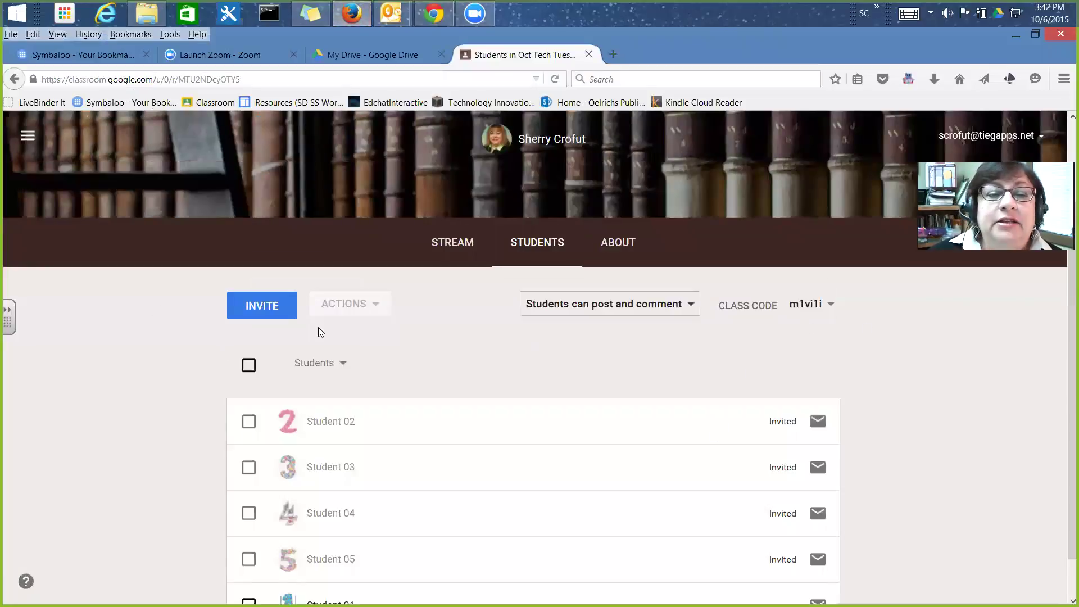
- Show the class Stream, toggle Show deleted items on and off, and reveal the + create options
left_click(451, 245)
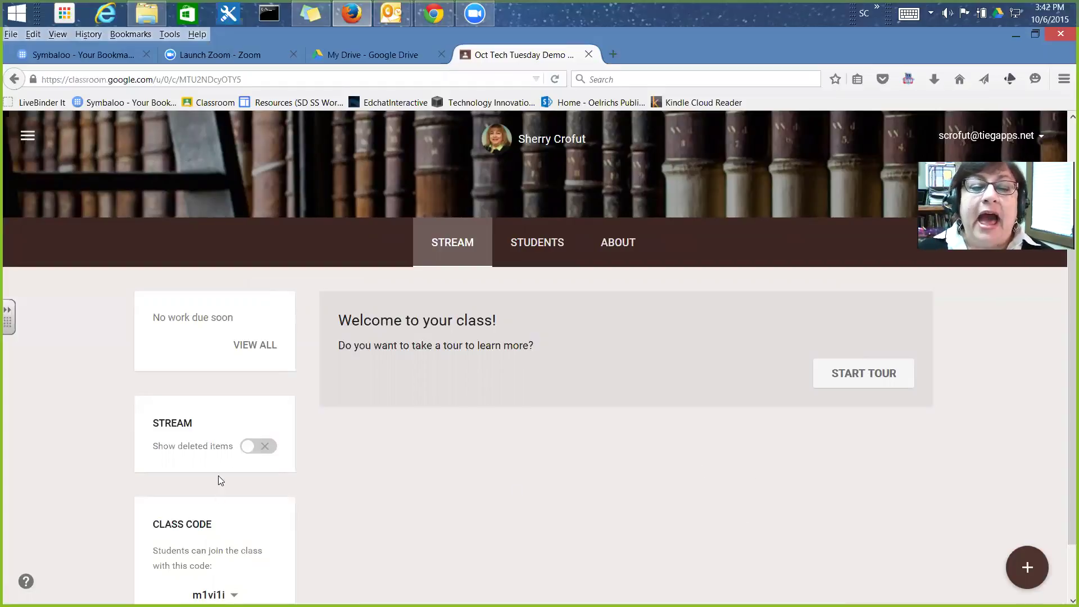
left_click(249, 447)
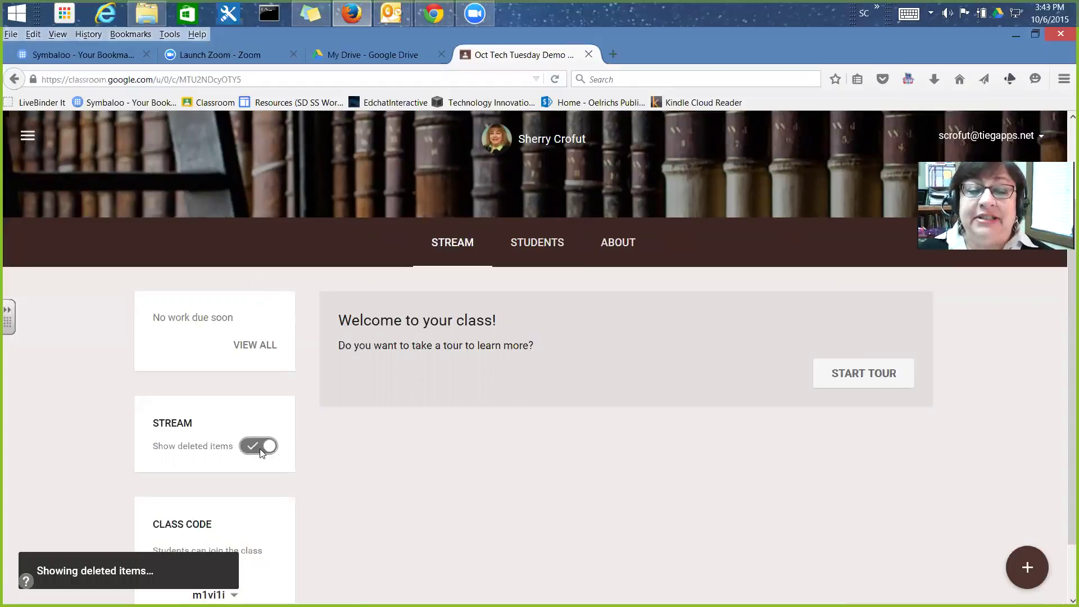
left_click(255, 446)
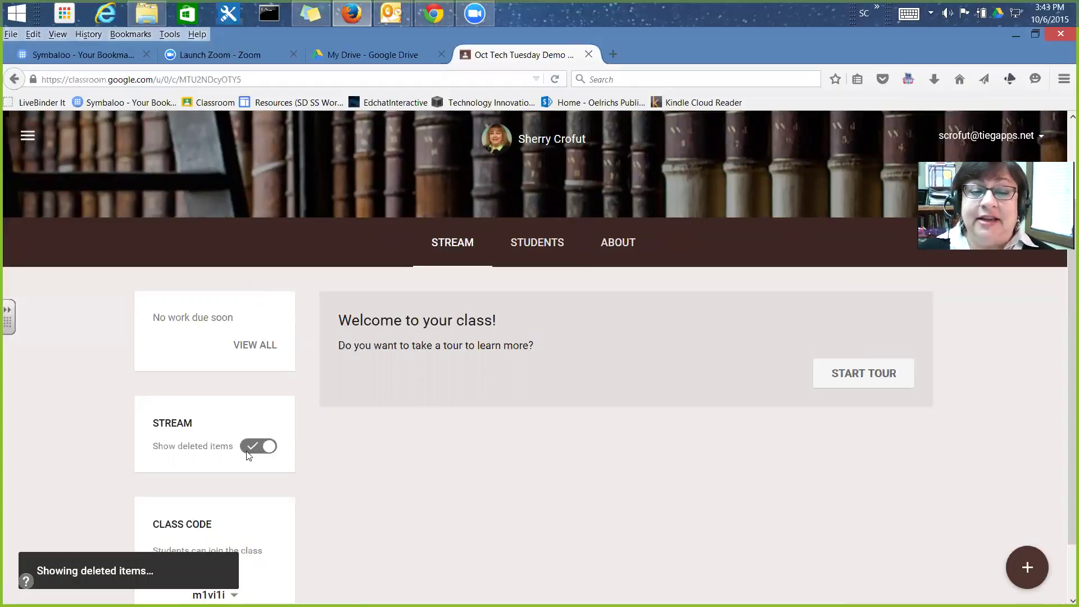
scroll(293, 378, "down", 2)
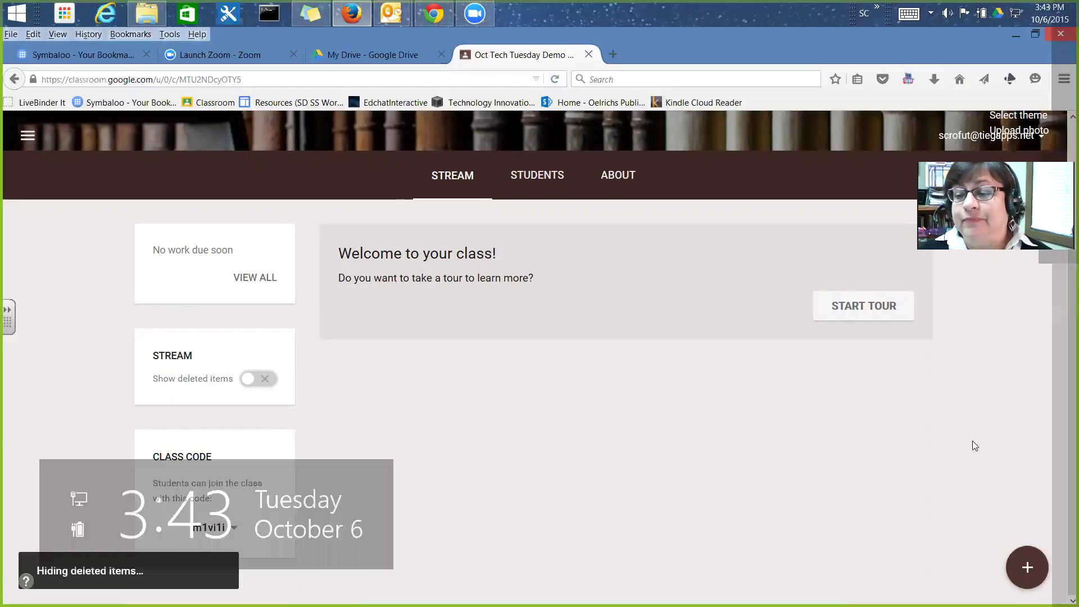
mouse_move(1027, 561)
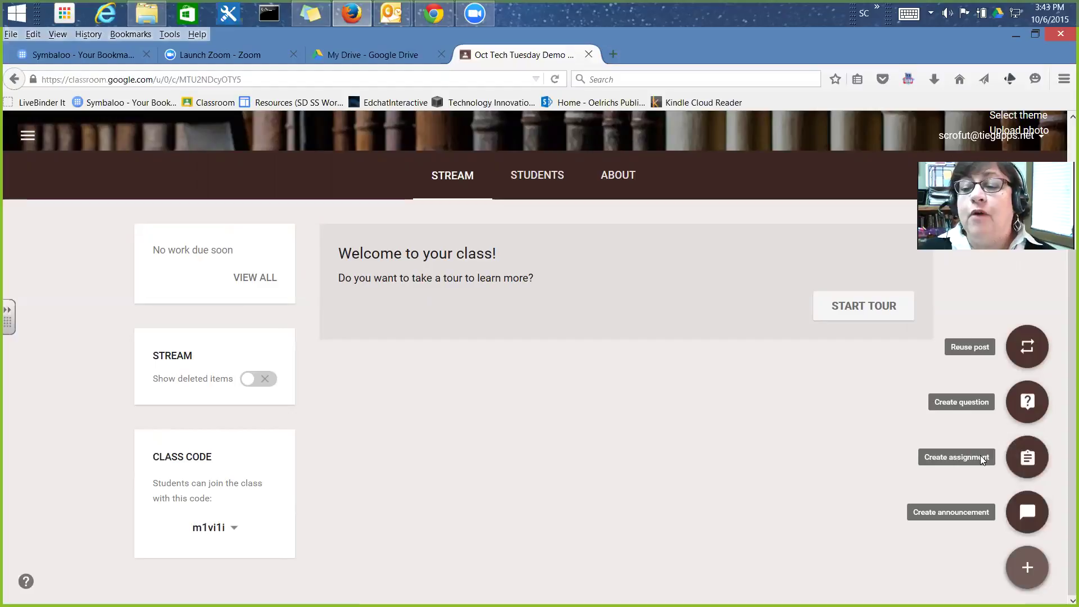
- Create a new assignment titled 'Poe Unit' described as 'Watch video and do worksheet'
left_click(1023, 457)
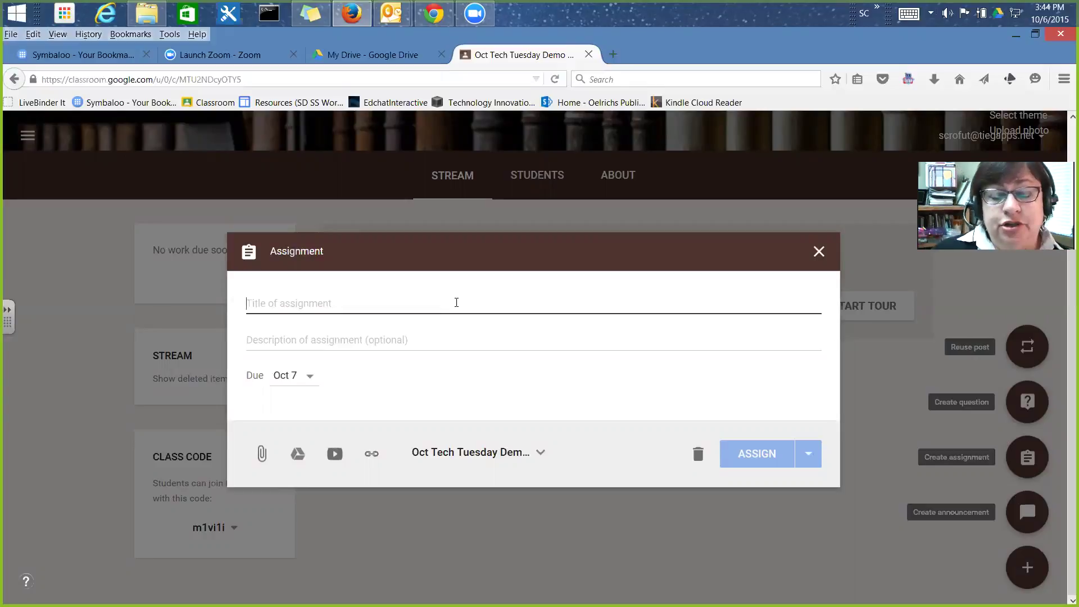
type("Poe A")
key("BackSpace")
type("Unit")
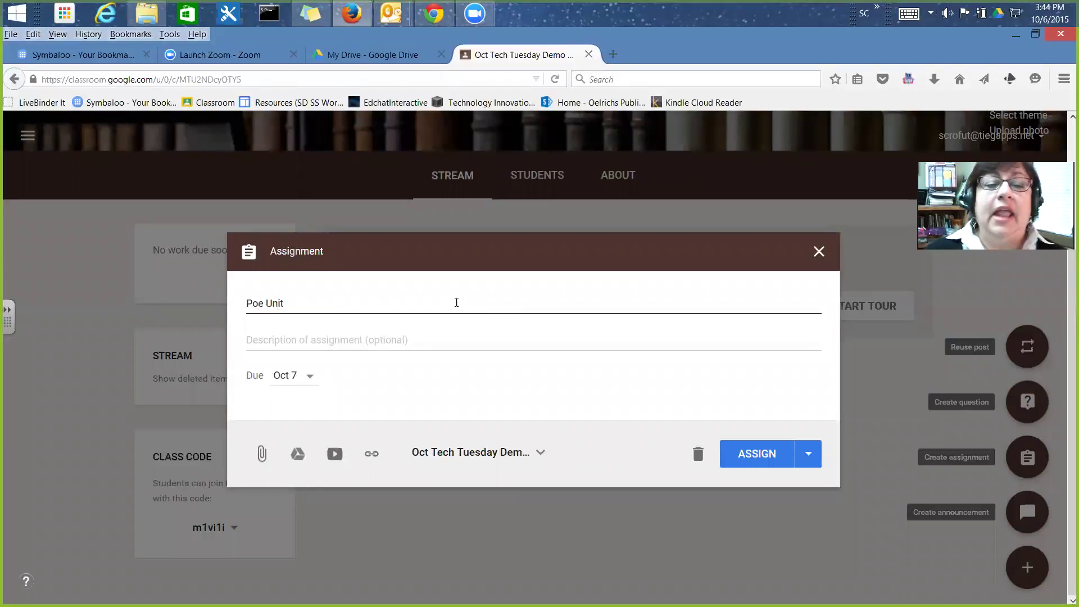
left_click(428, 336)
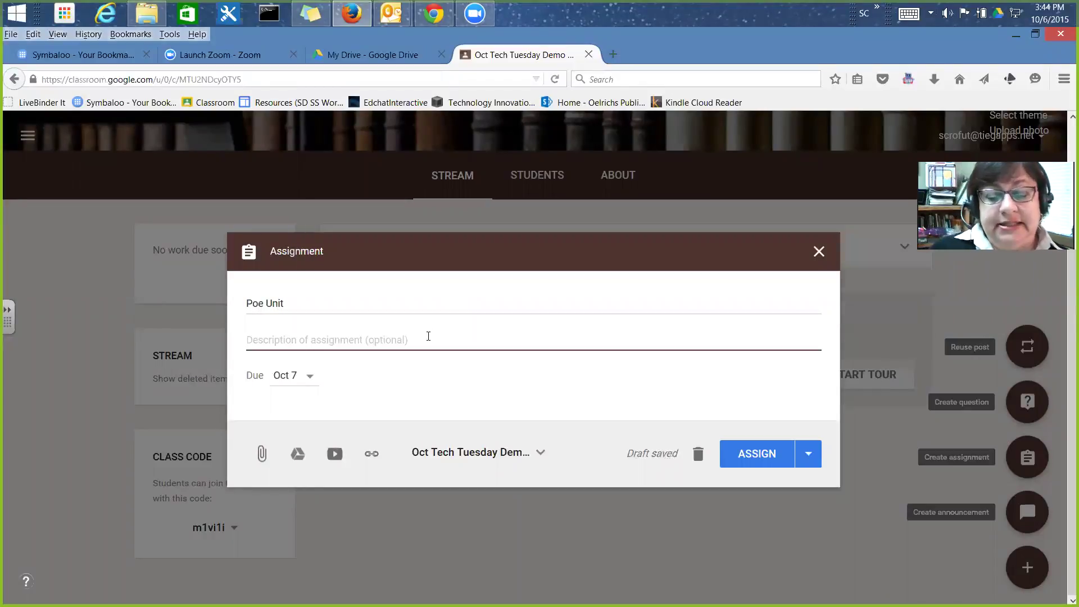
type("Watc")
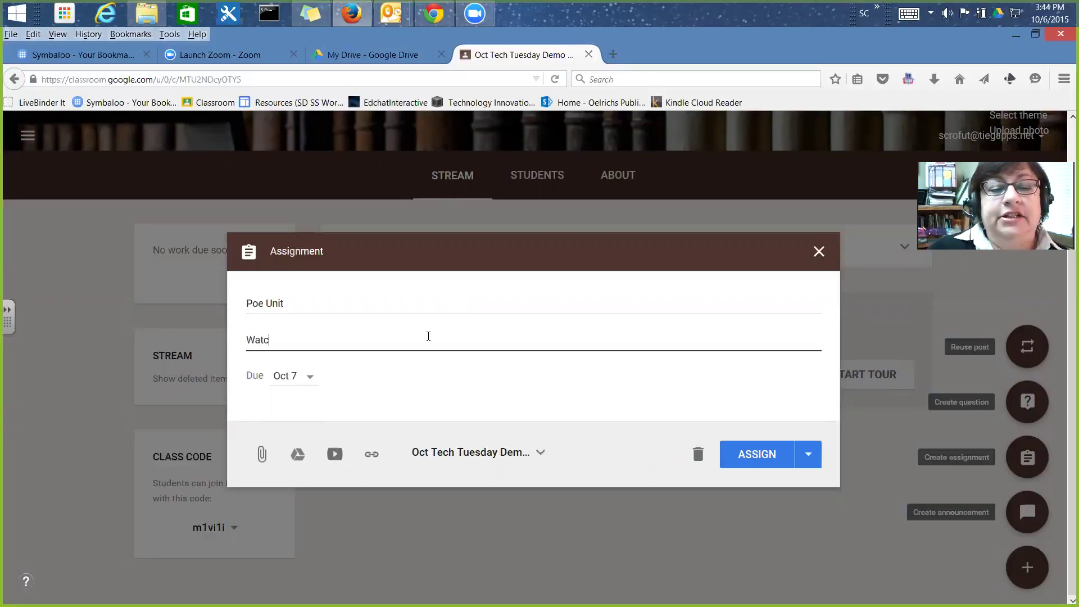
type("h video")
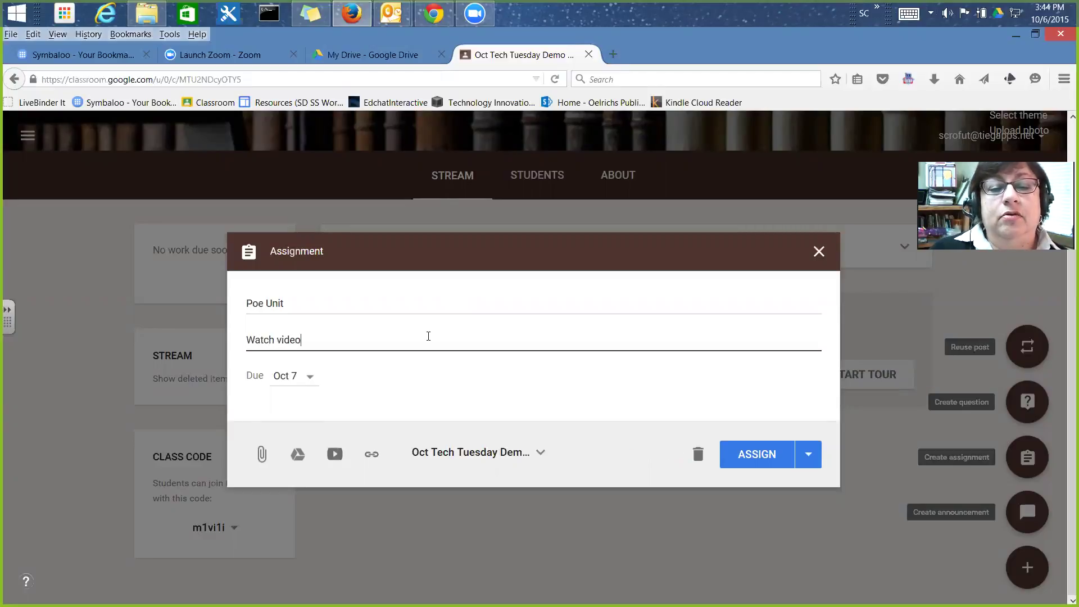
type(" and d")
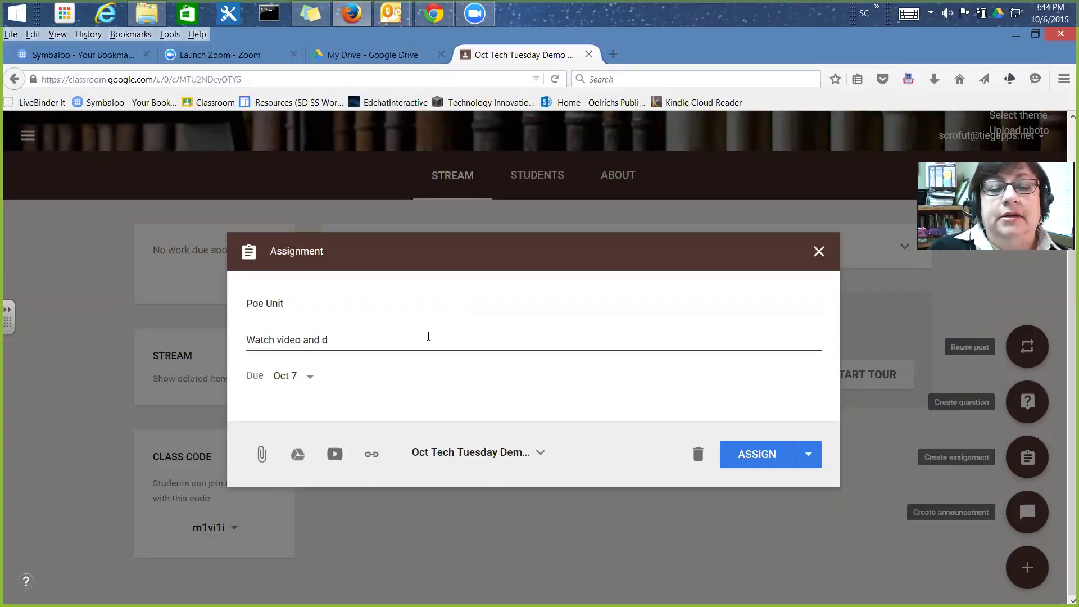
type("o worksheet")
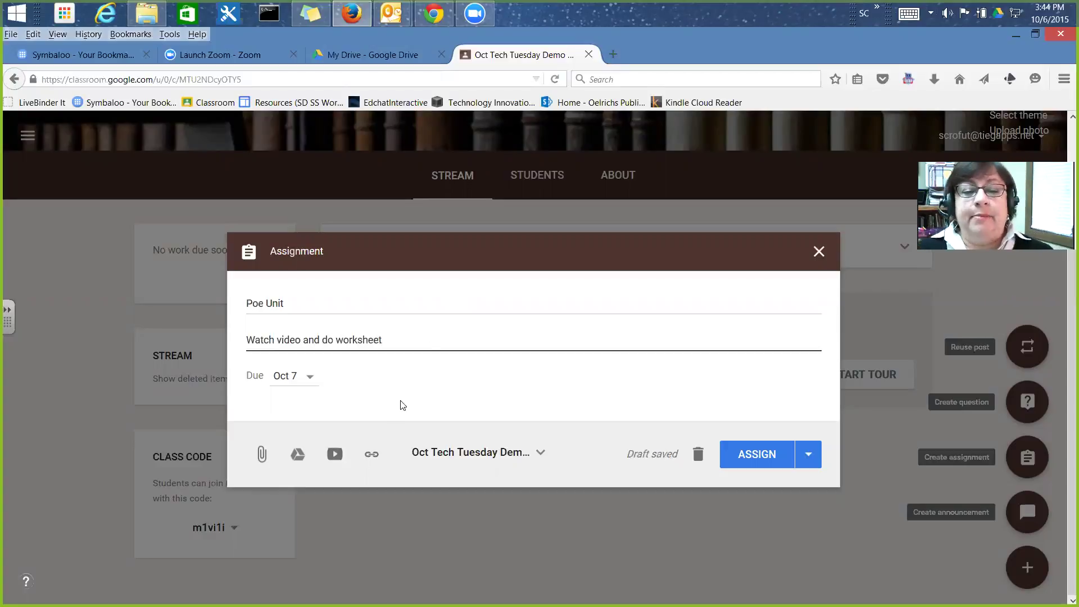
- Set the Poe Unit due date to Oct 9 with a 3:30 PM due time and save
left_click(311, 378)
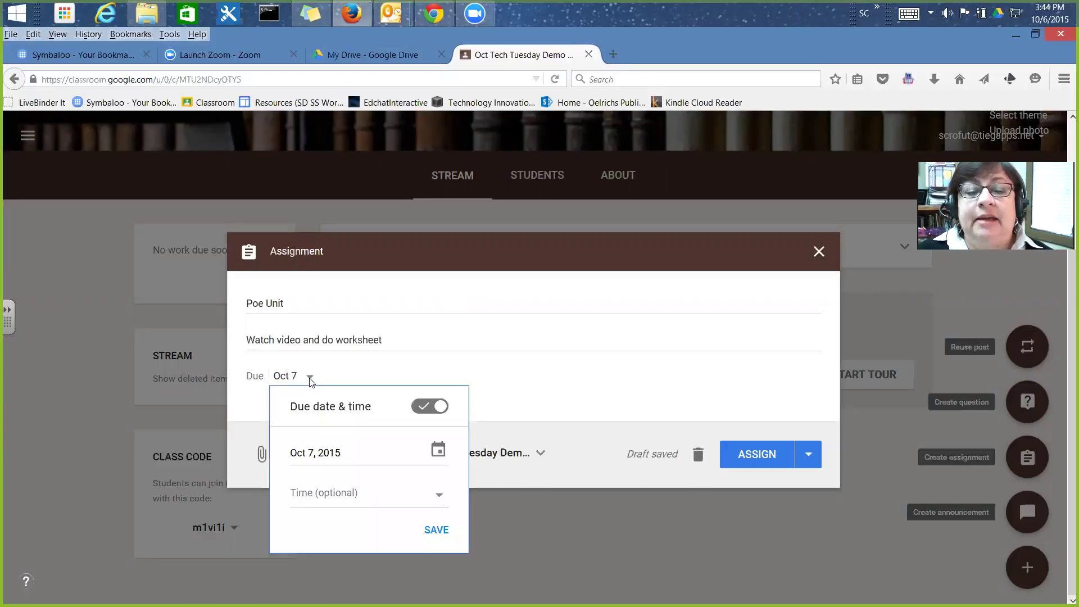
left_click(440, 450)
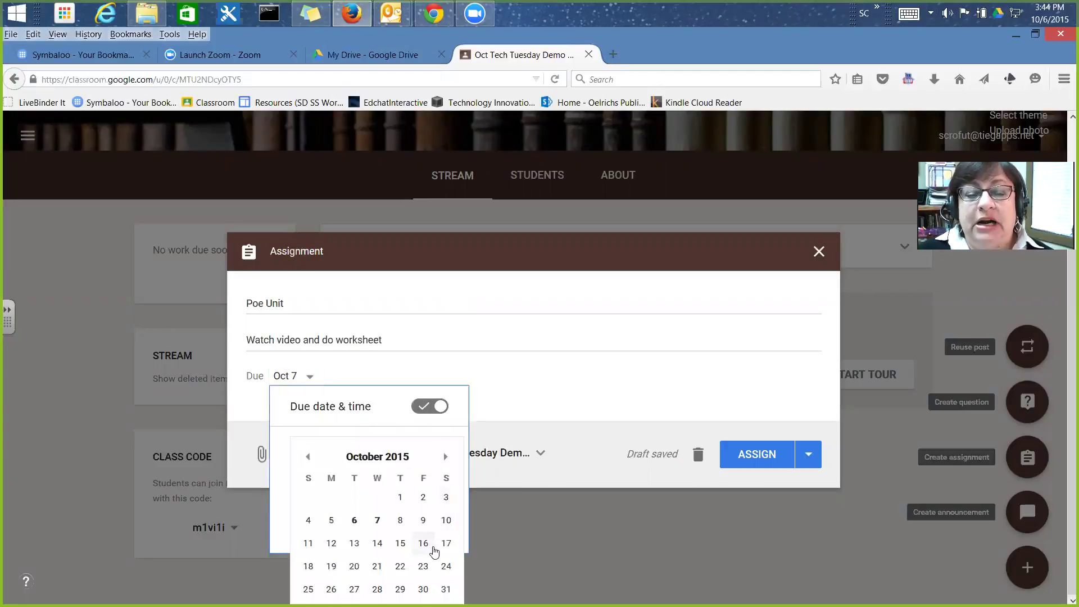
left_click(423, 522)
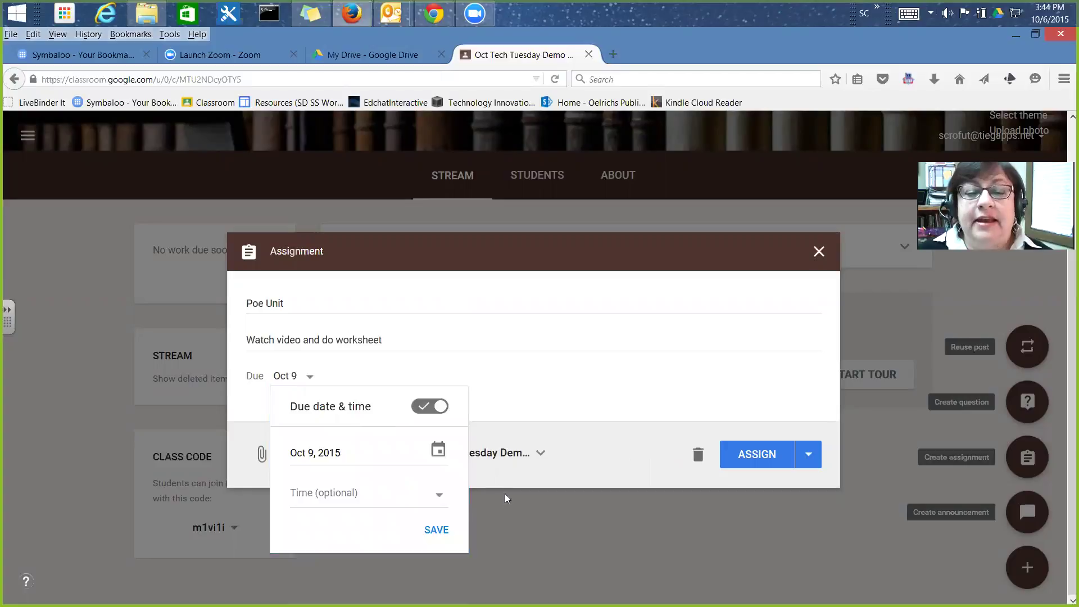
left_click(370, 493)
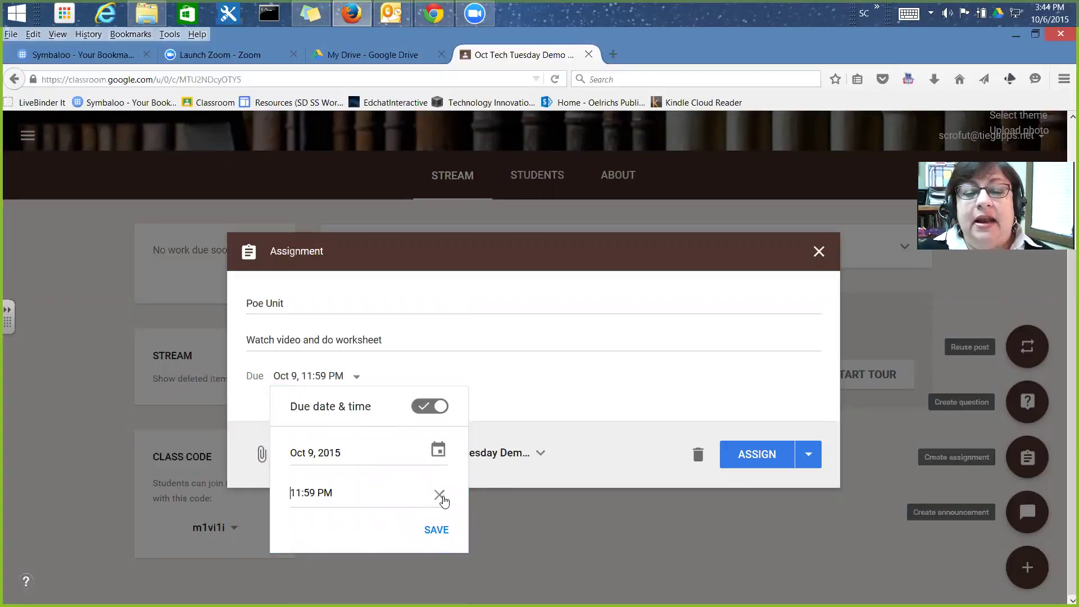
left_click(440, 495)
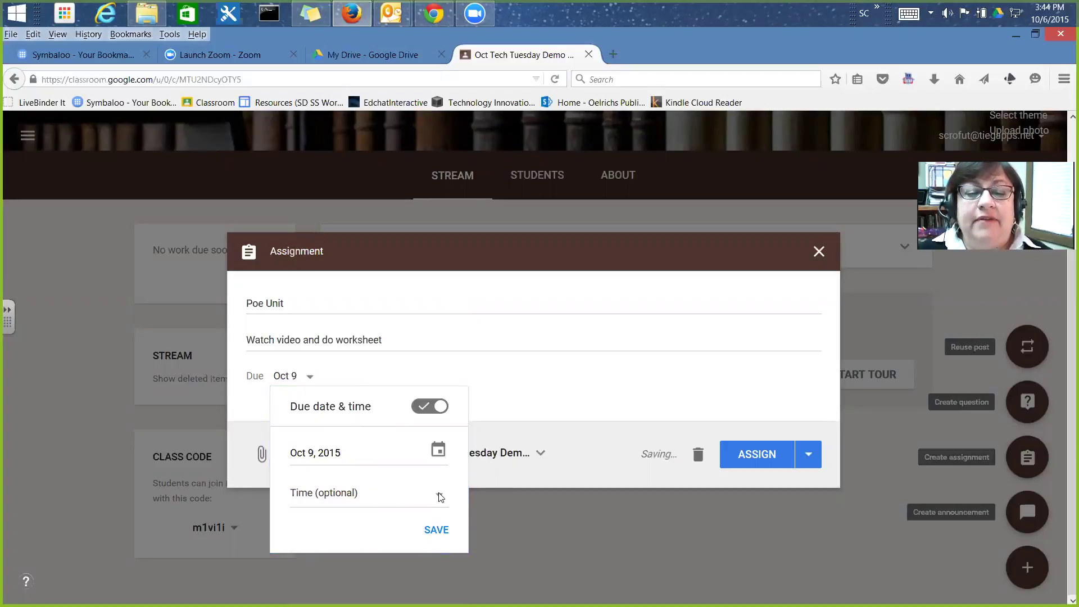
left_click(439, 494)
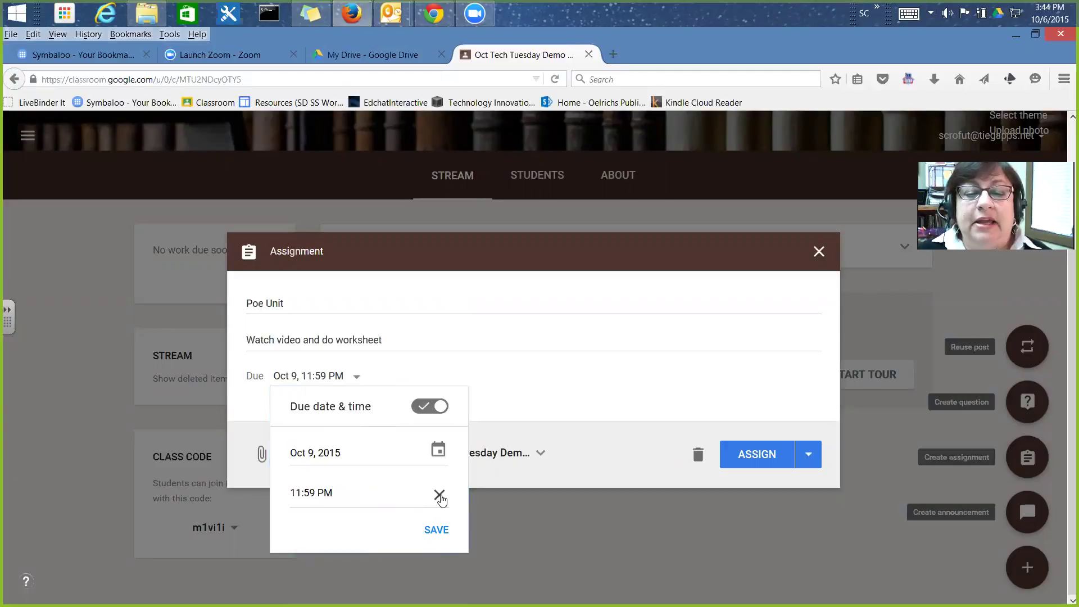
left_click(373, 493)
scroll(361, 426, "down", 10)
scroll(360, 432, "down", 3)
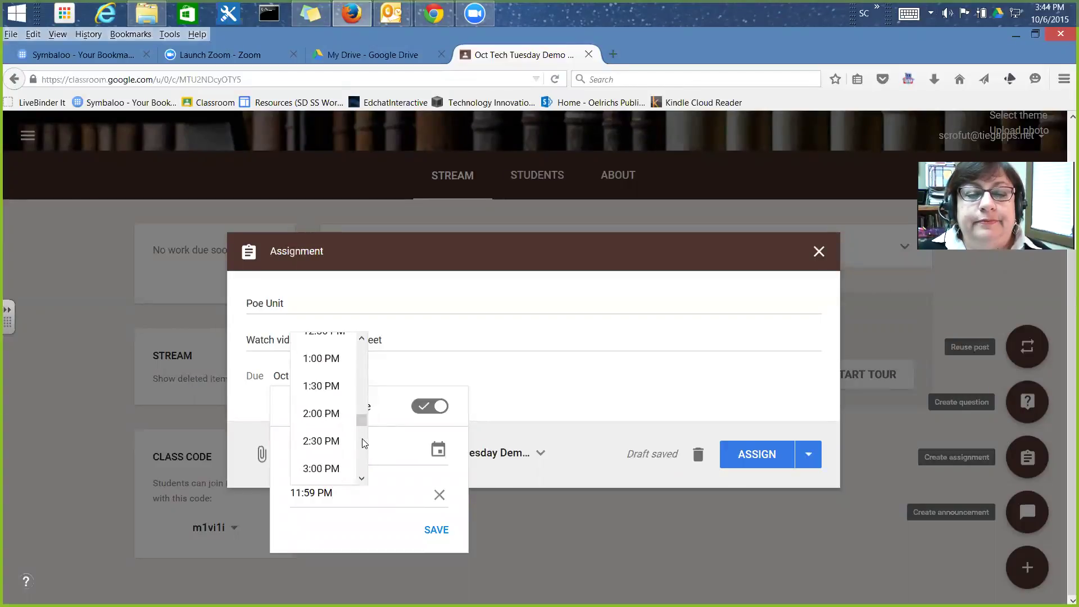
scroll(363, 444, "down", 2)
left_click(333, 385)
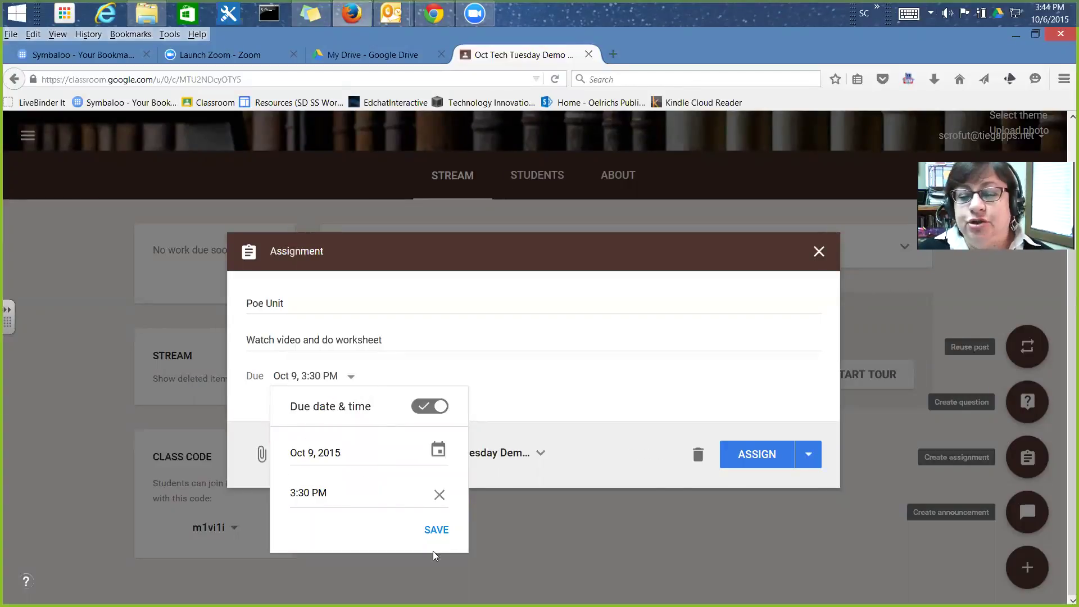
left_click(439, 532)
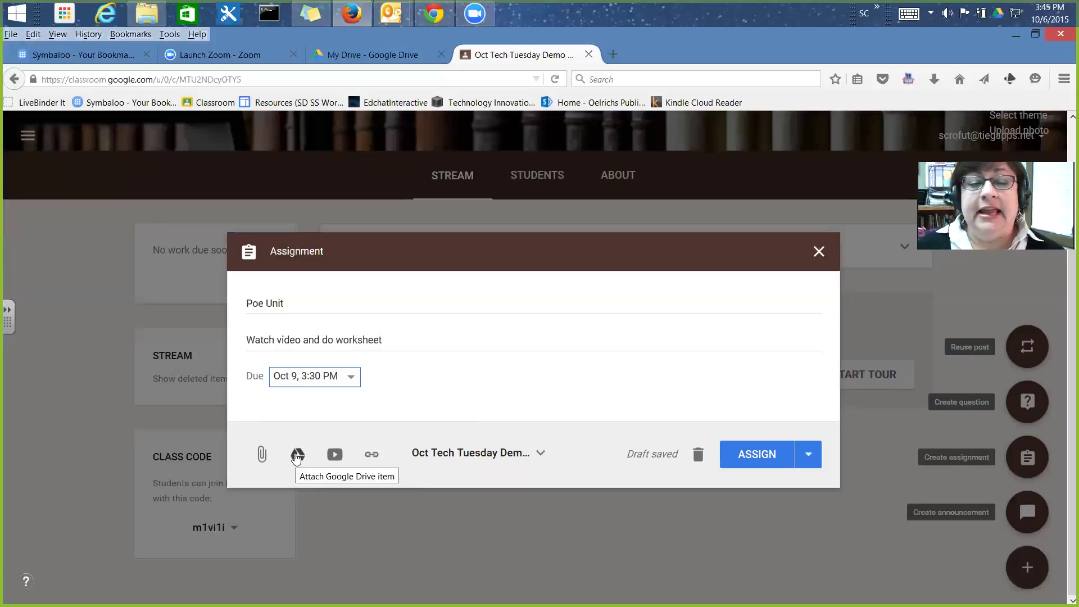
- Attach both Tell-Tale Heart videos and Gr8_Tell_Tale_Heart.pdf from the Drive Poe Unit folder
left_click(297, 455)
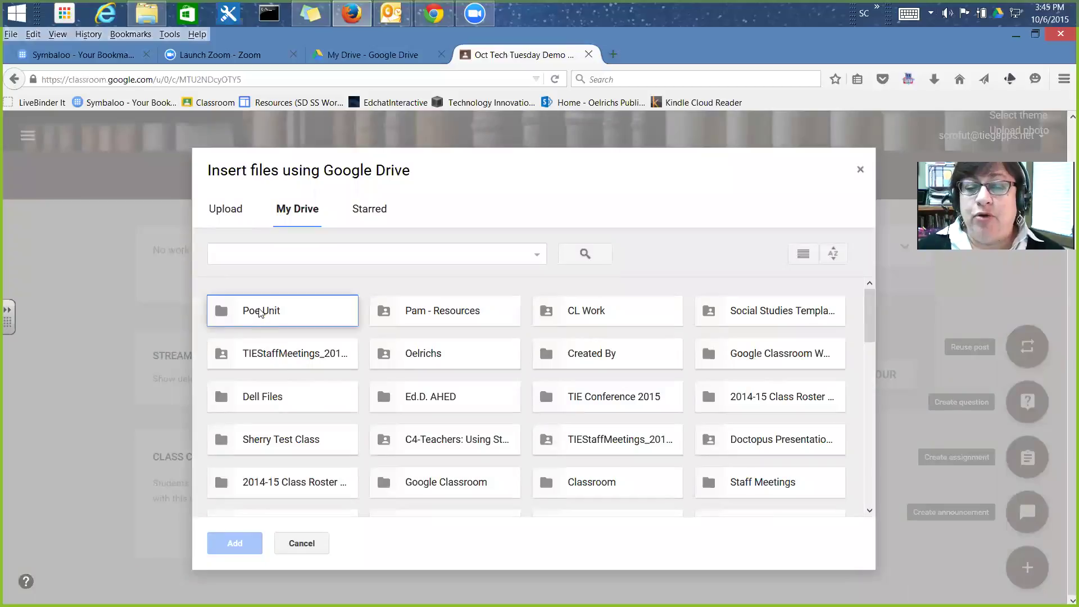
double_click(262, 312)
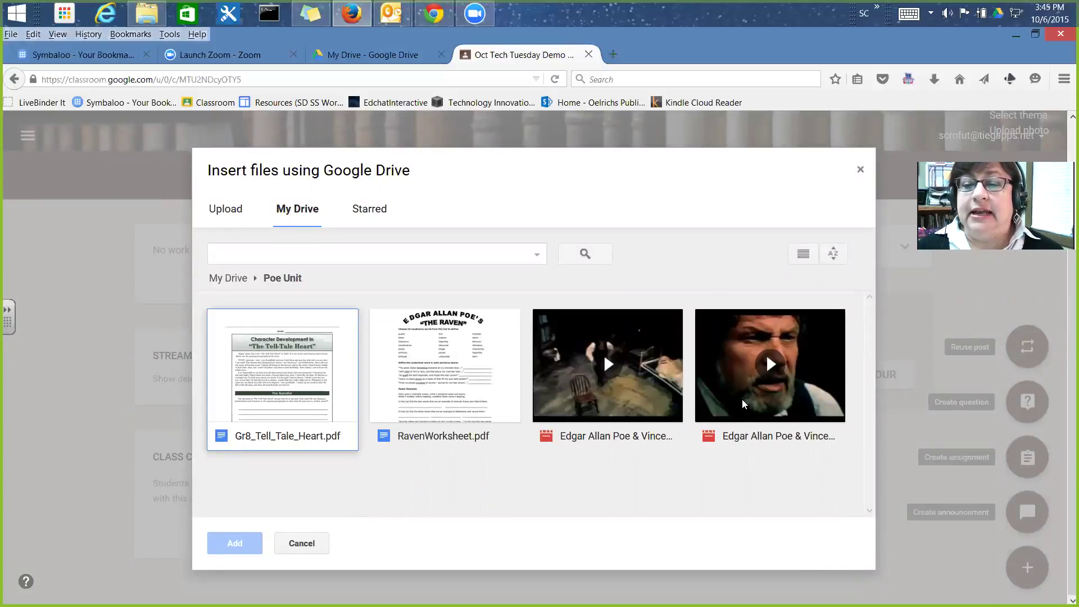
left_click(767, 374)
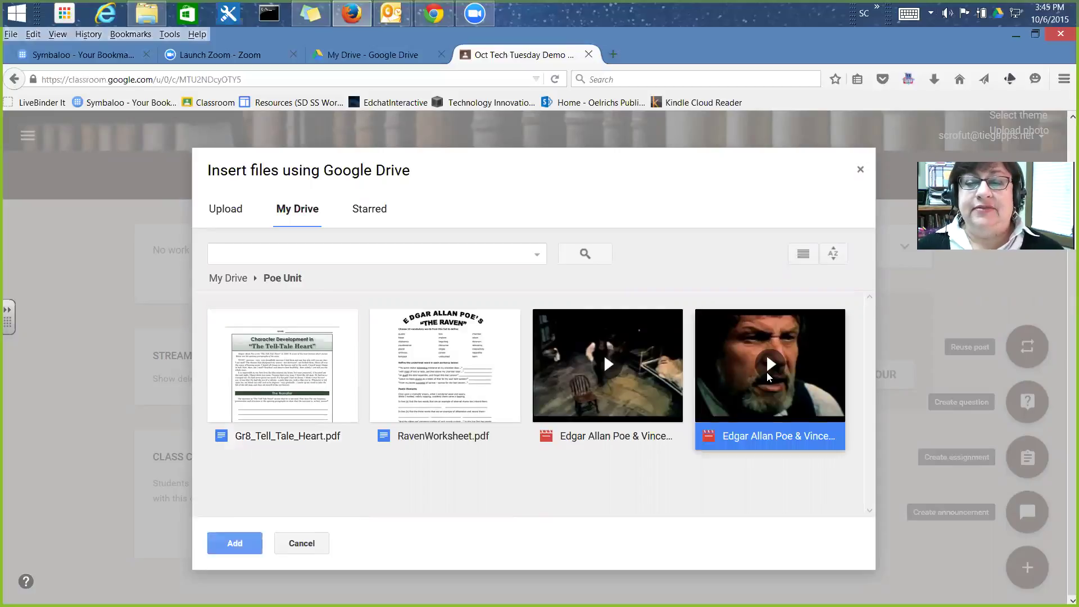
left_click(575, 381)
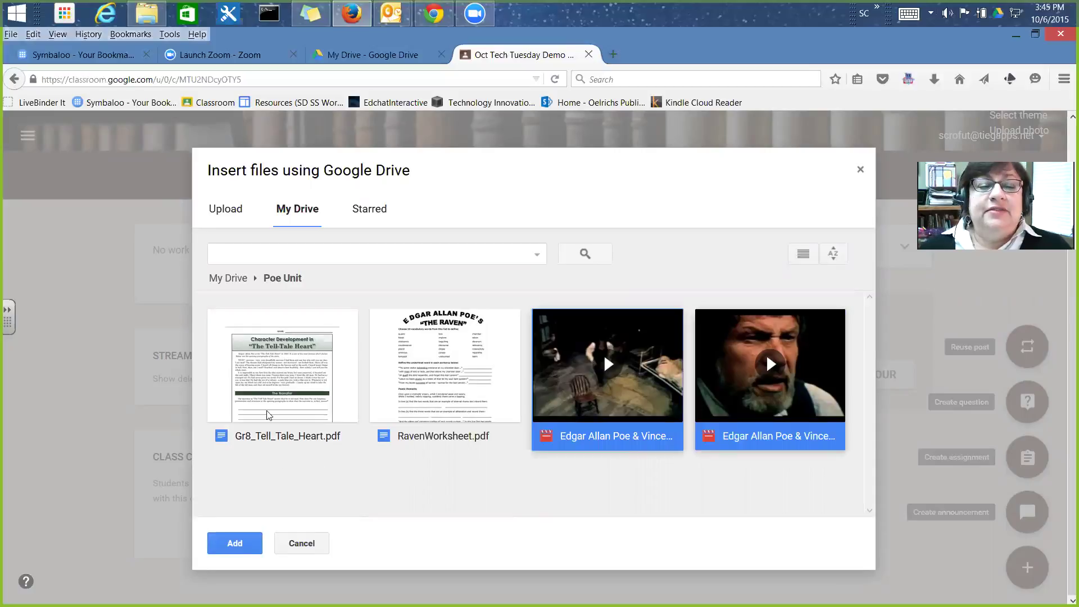
left_click(267, 372)
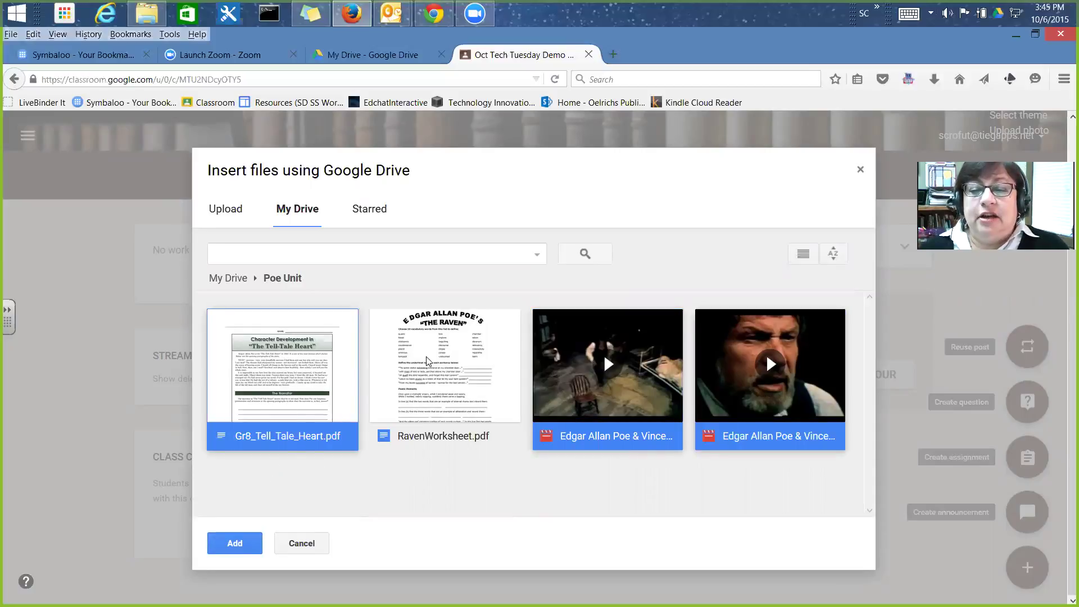
left_click(245, 544)
scroll(529, 393, "down", 1)
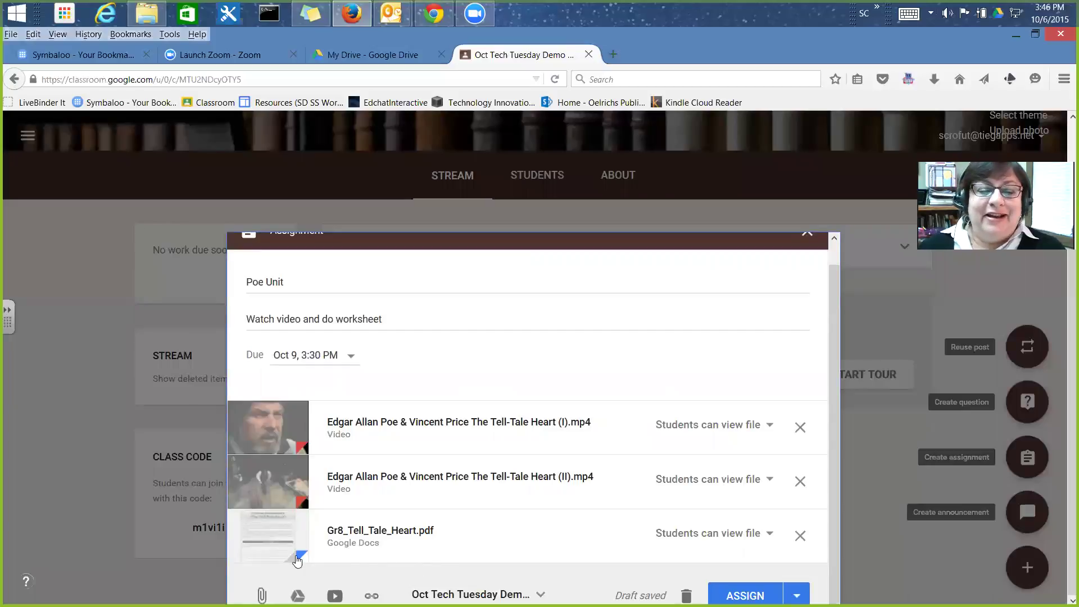
- Post the Poe Unit assignment now using Assign from the ASSIGN dropdown
left_click(796, 595)
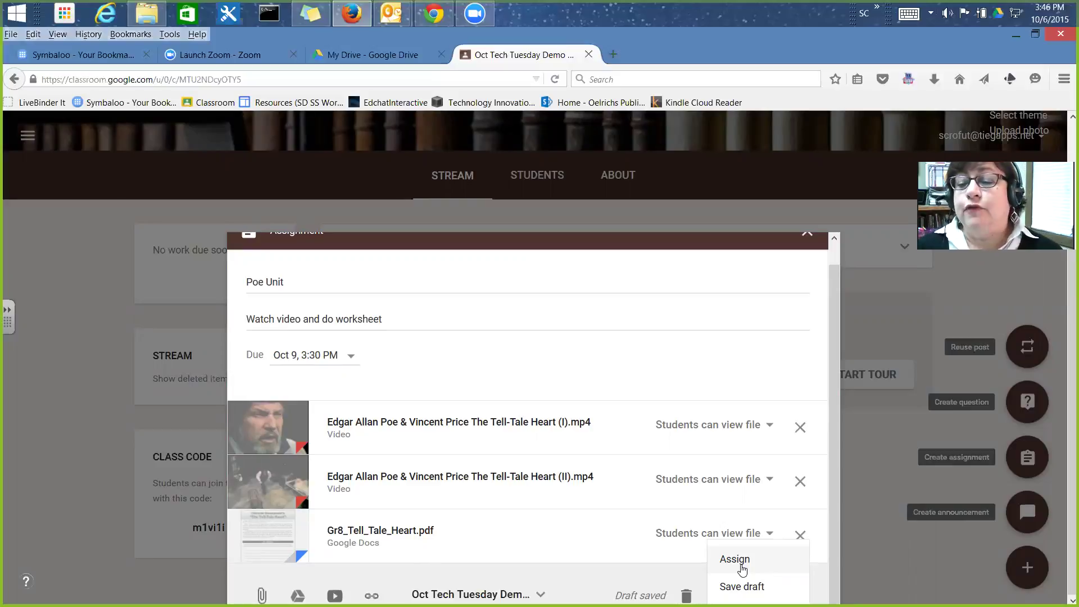
left_click(742, 567)
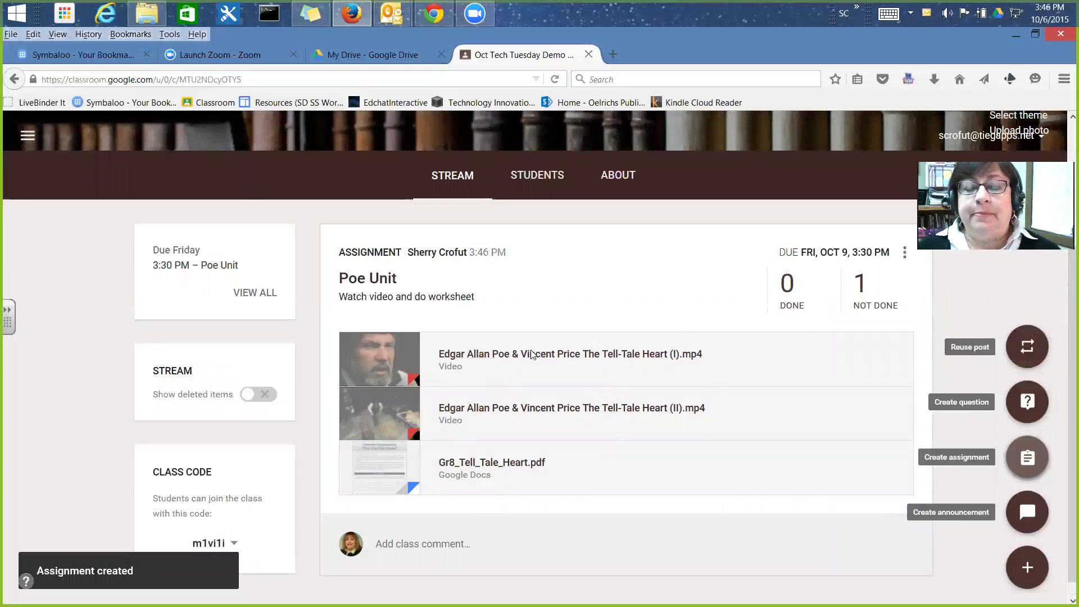
scroll(566, 457, "down", 1)
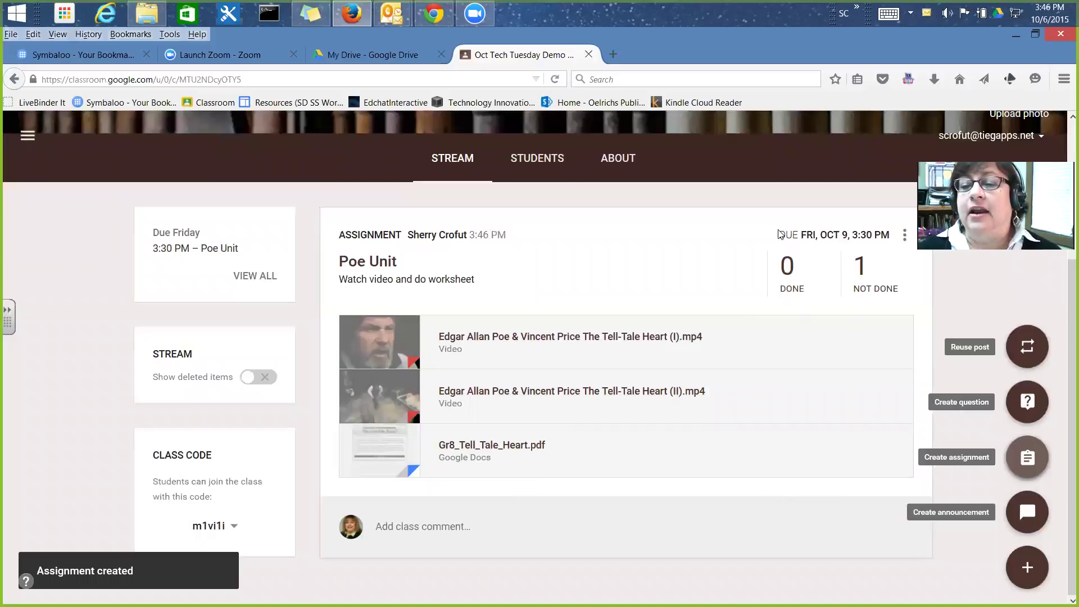
- Check Poe Unit student work, change its point value to 50, and return to the Stream
left_click(861, 275)
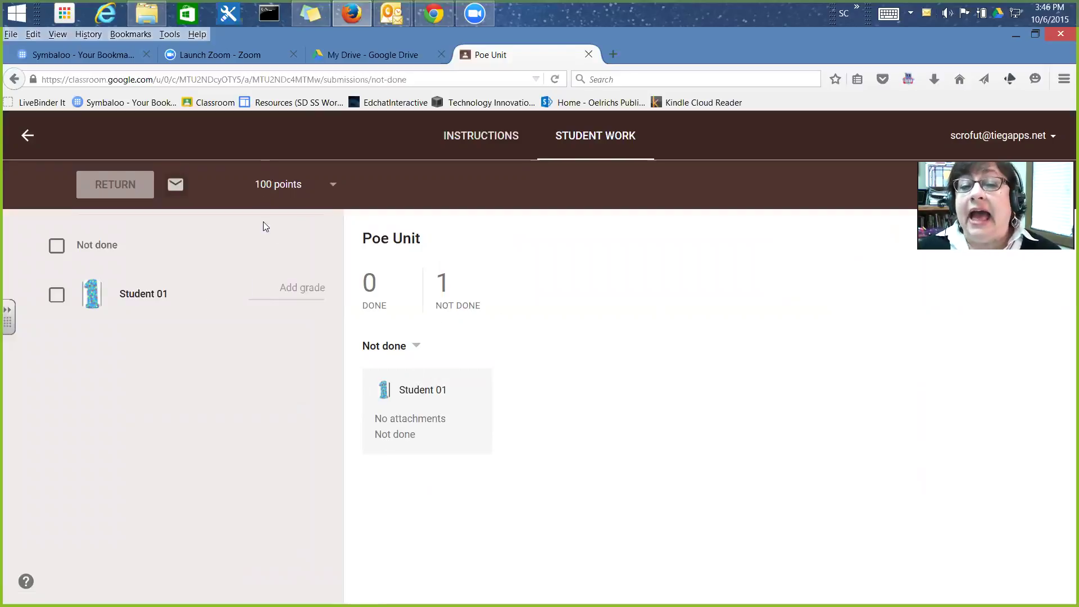
left_click(332, 187)
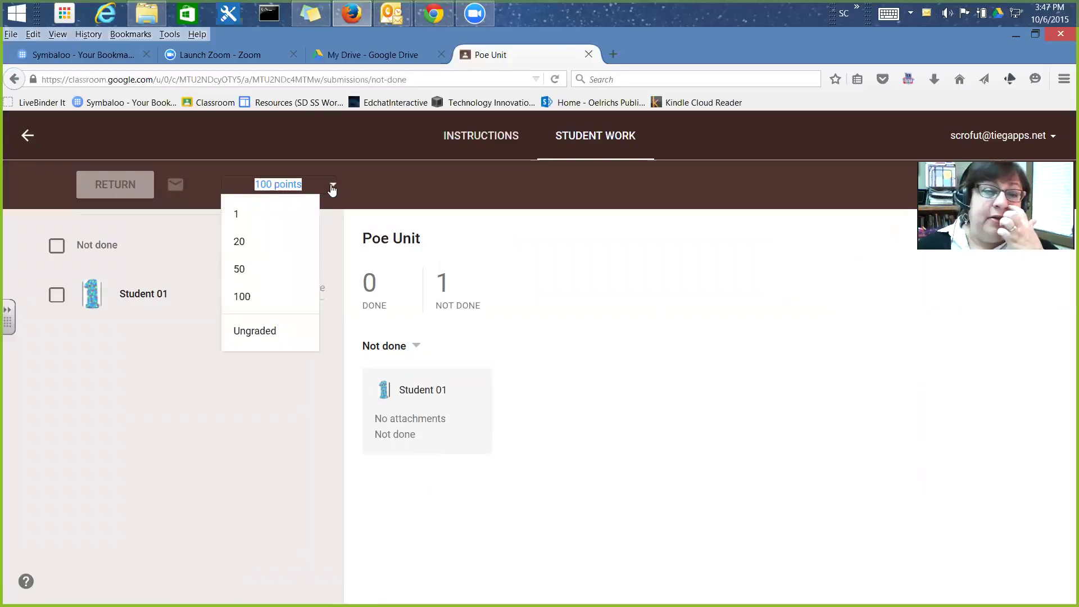
left_click(240, 270)
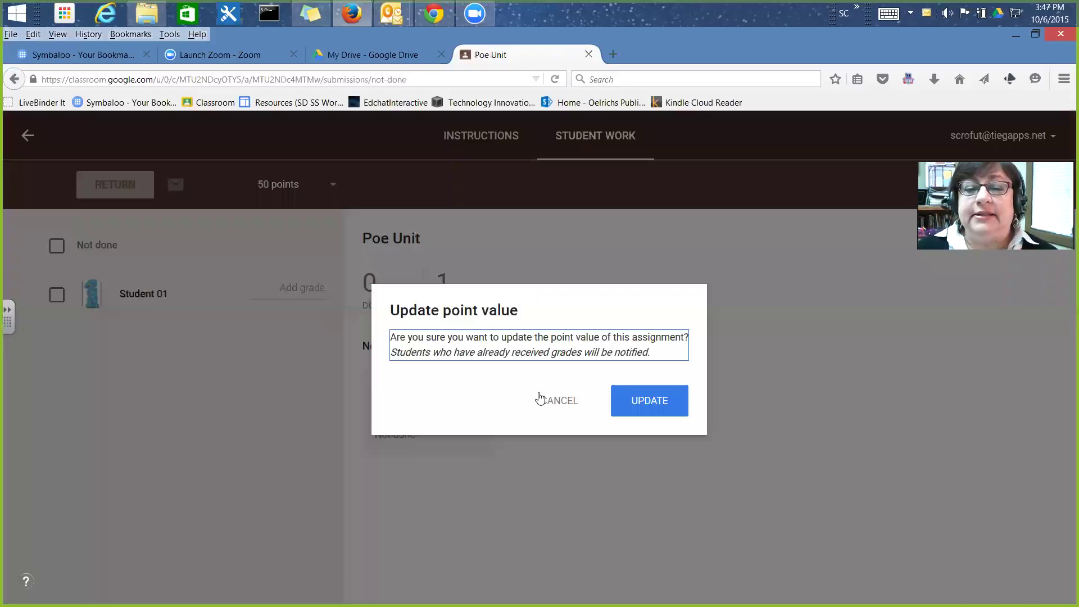
left_click(646, 402)
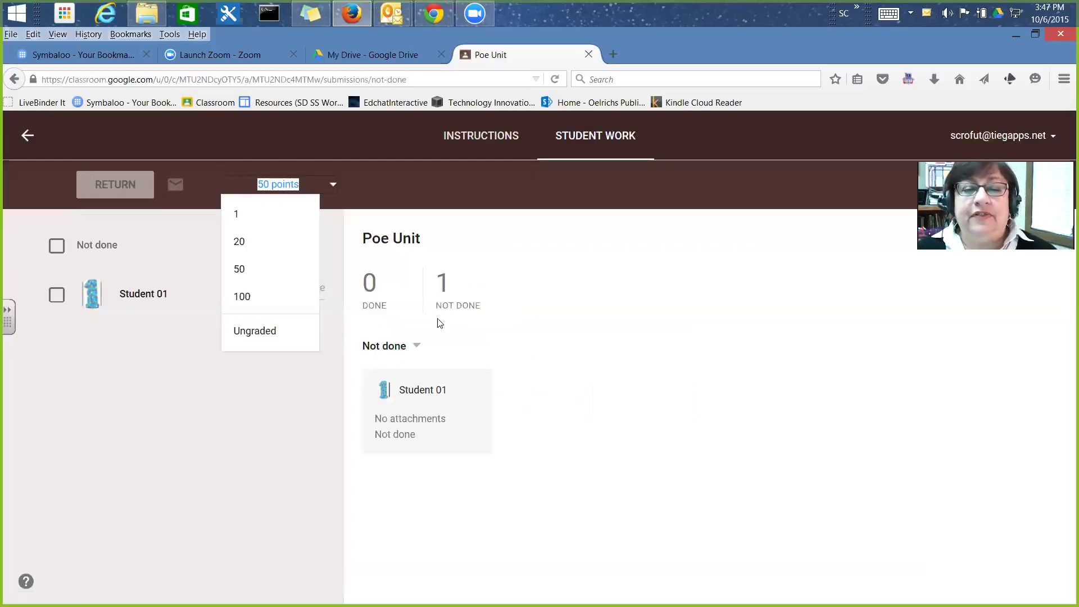
left_click(401, 245)
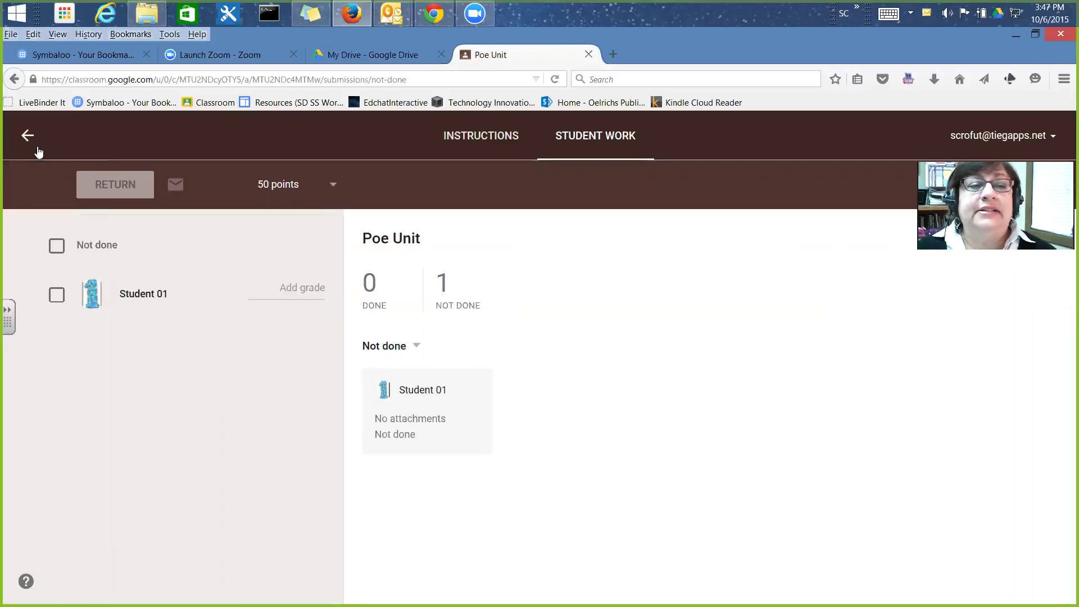
left_click(27, 135)
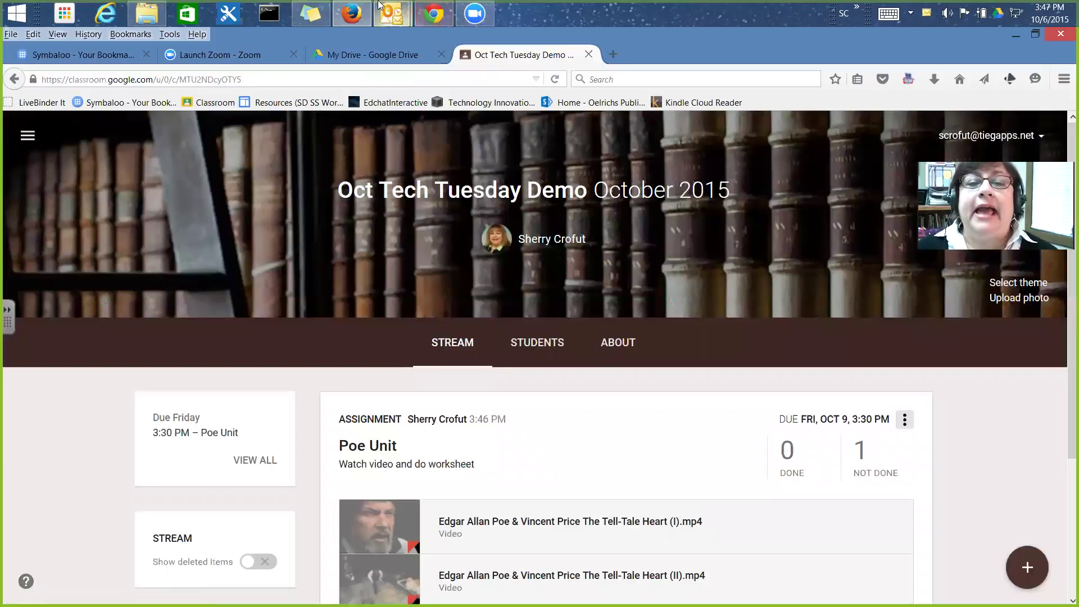
- In the student's Chrome window, load the updated stream so Poe Unit appears
left_click(434, 14)
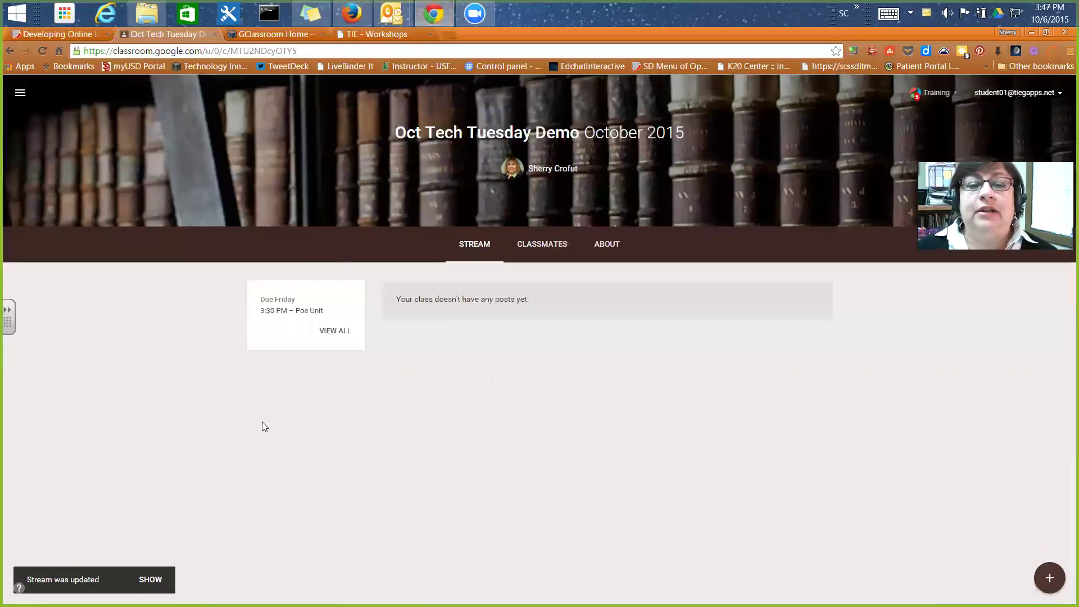
left_click(148, 579)
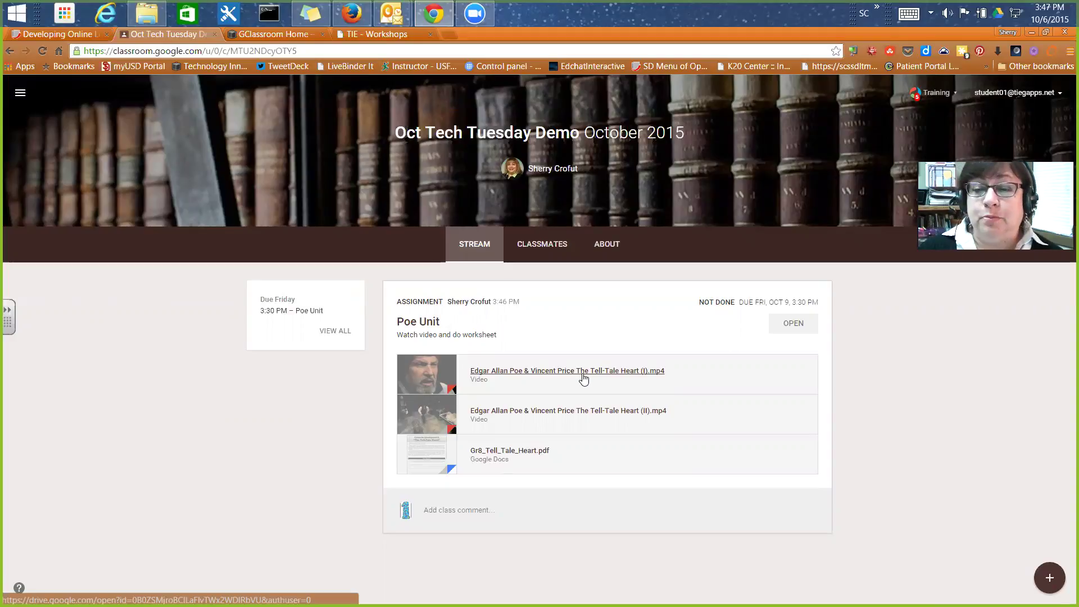
- Open the Gr8_Tell_Tale_Heart.pdf attachment from the Poe Unit post
left_click(520, 453)
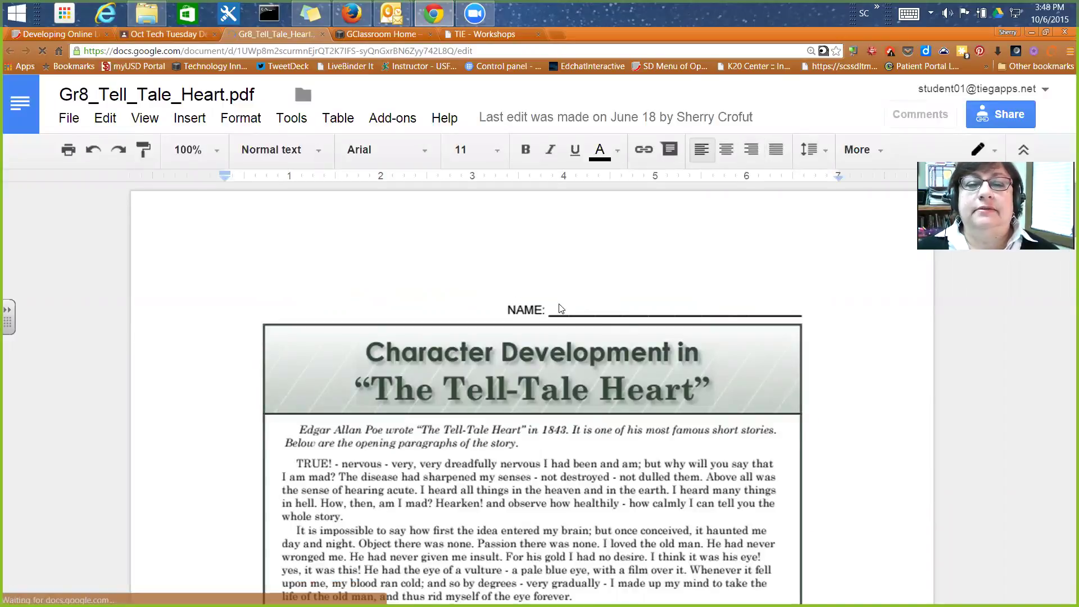
left_click(562, 310)
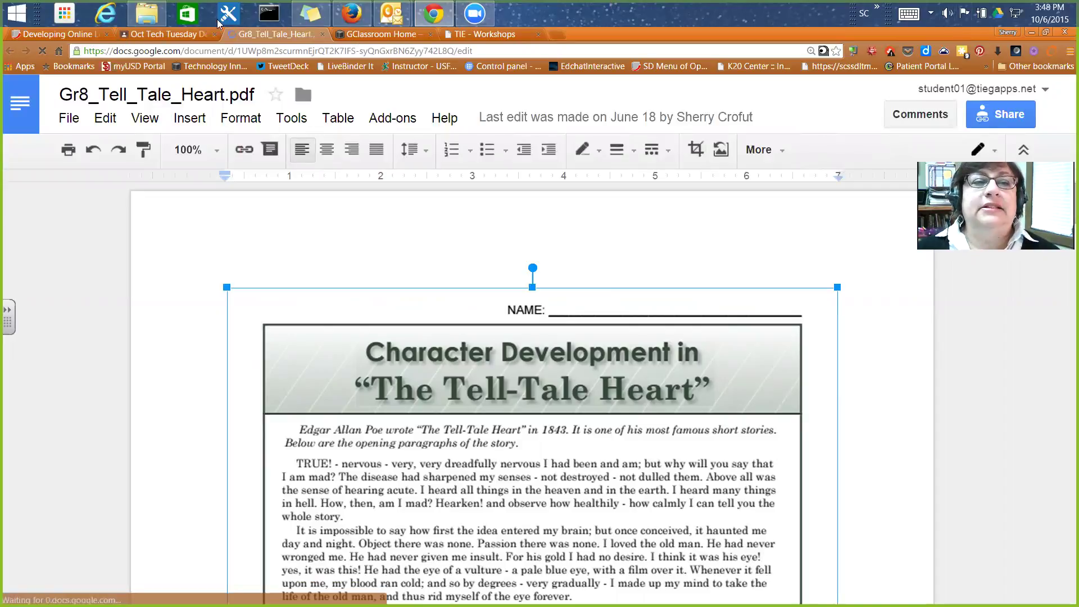
- In the teacher's Firefox window, open the Poe Unit folder in My Drive
left_click(357, 17)
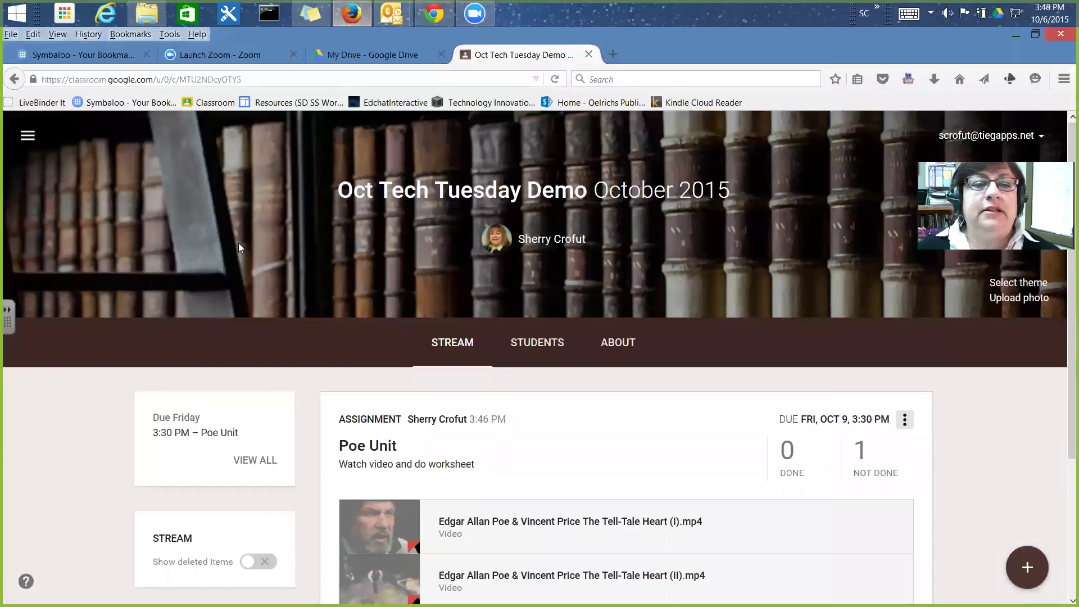
left_click(335, 56)
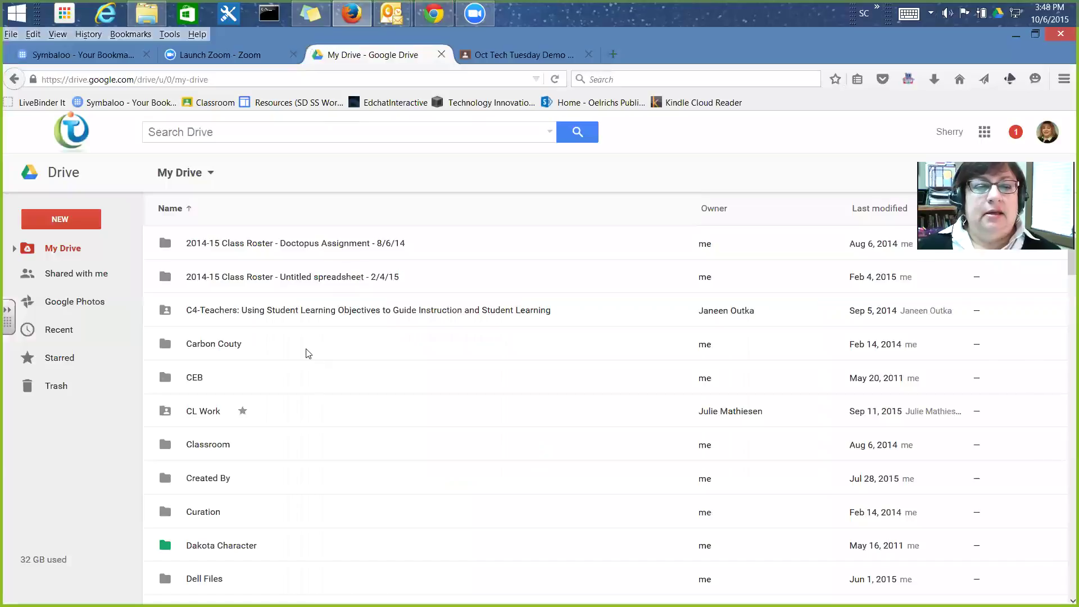
scroll(311, 439, "down", 10)
scroll(315, 373, "up", 5)
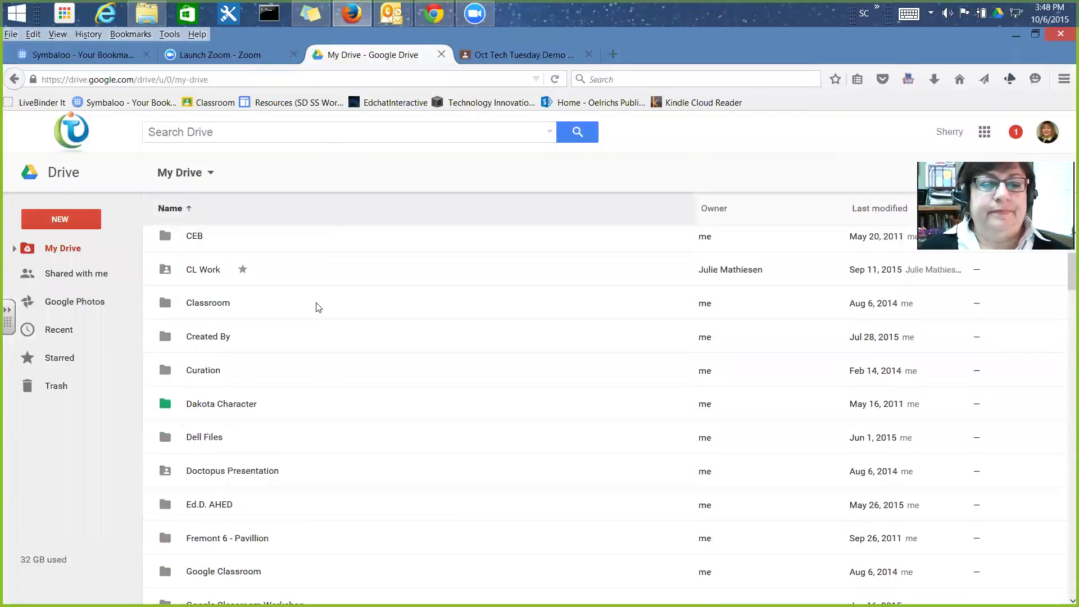
scroll(326, 368, "down", 8)
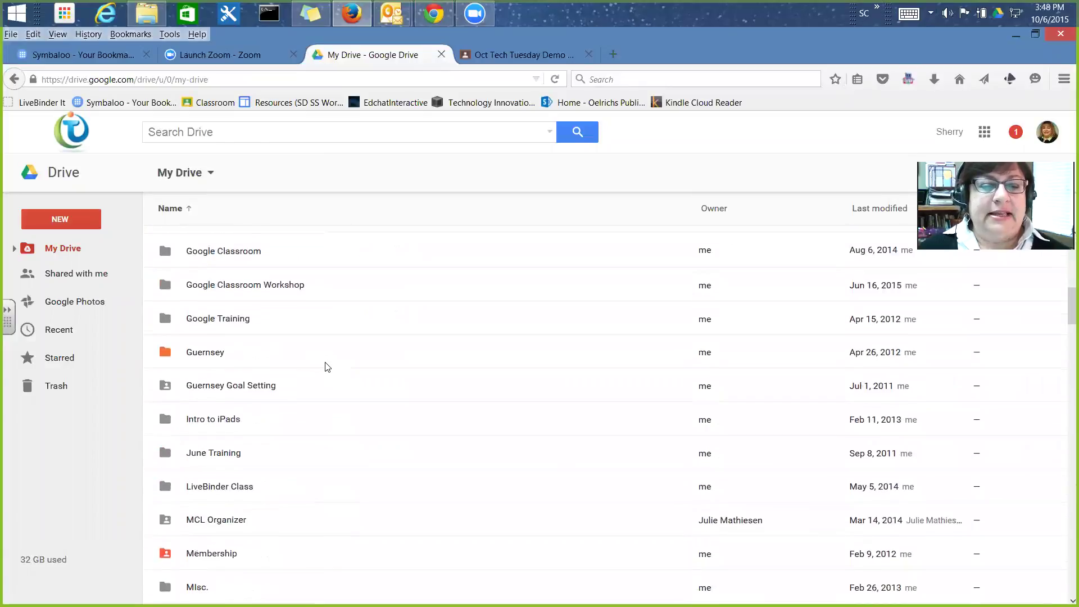
scroll(326, 366, "down", 5)
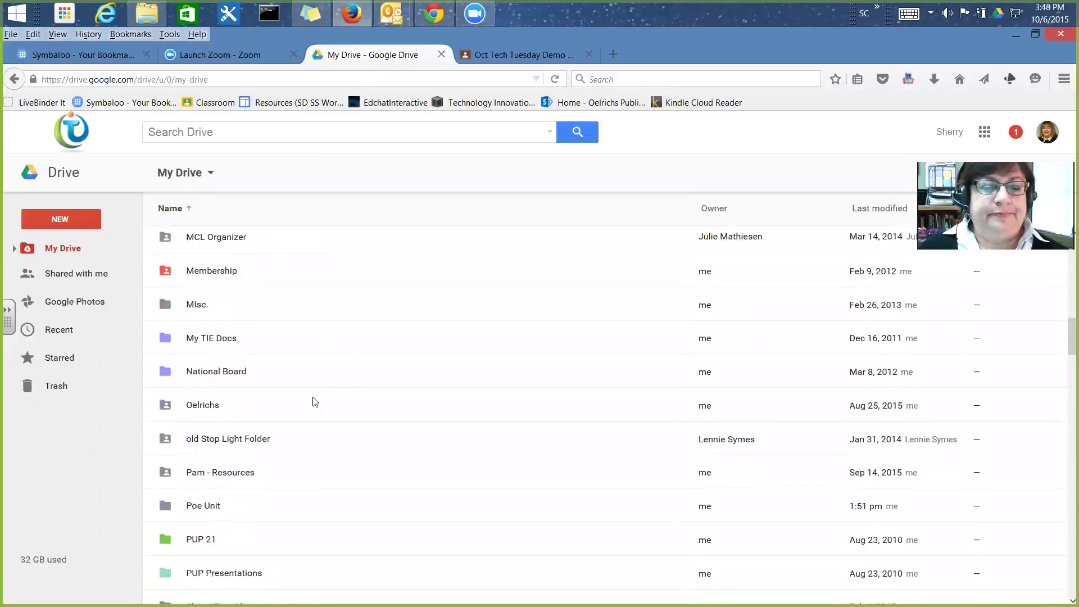
left_click(204, 477)
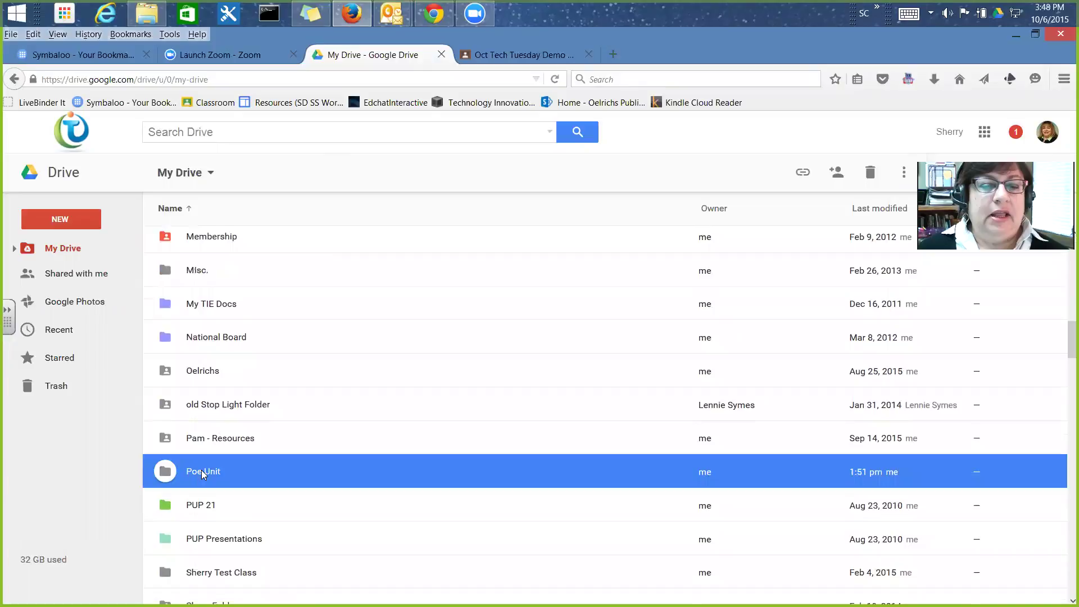
double_click(203, 475)
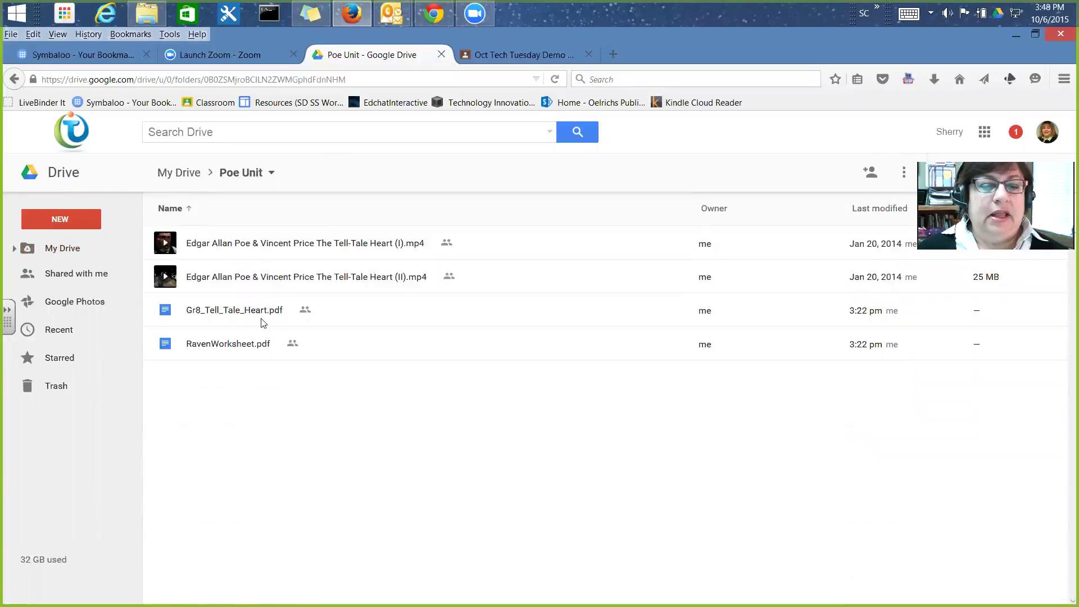
left_click(14, 79)
scroll(408, 470, "down", 15)
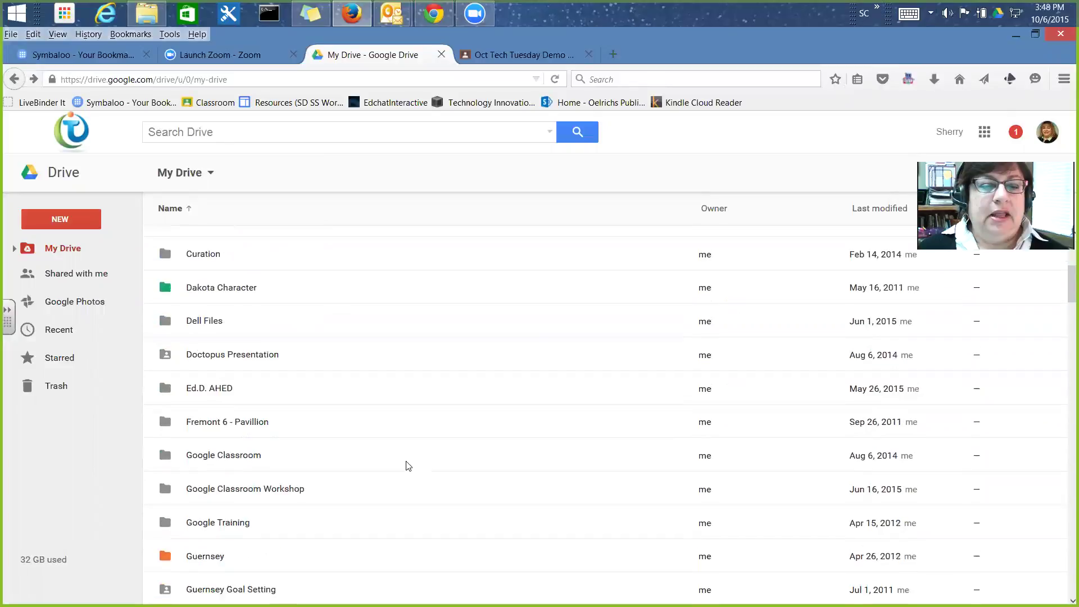
scroll(414, 346, "up", 15)
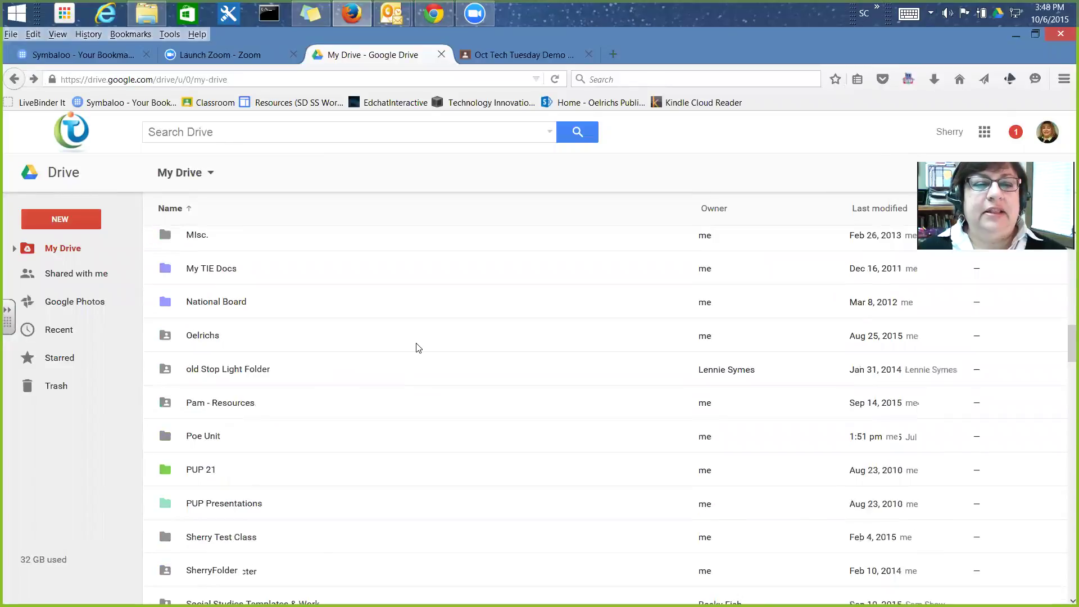
scroll(400, 393, "down", 10)
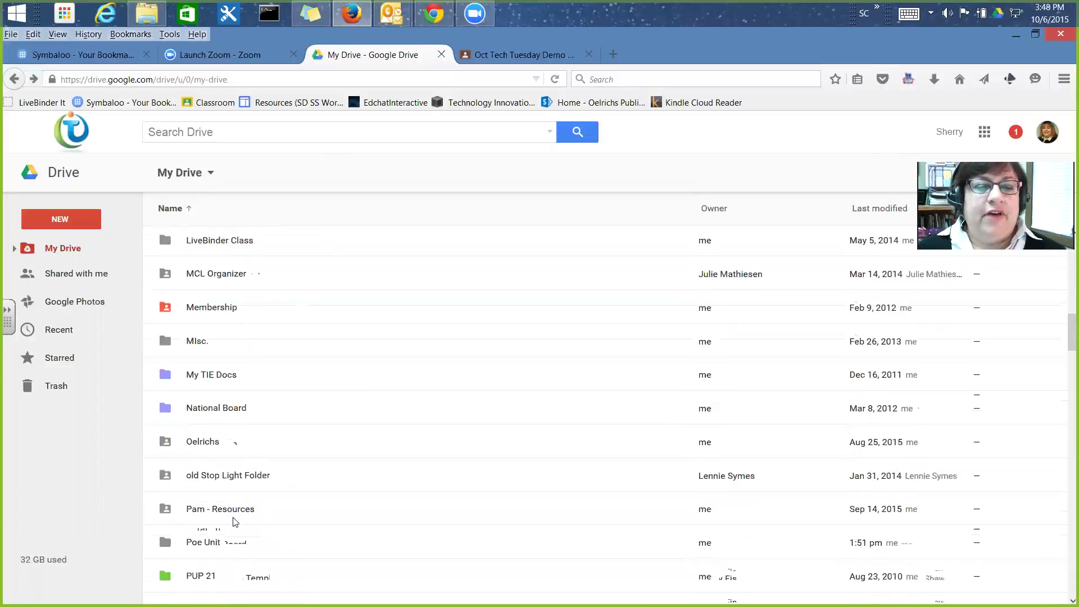
scroll(236, 498, "down", 2)
left_click(203, 474)
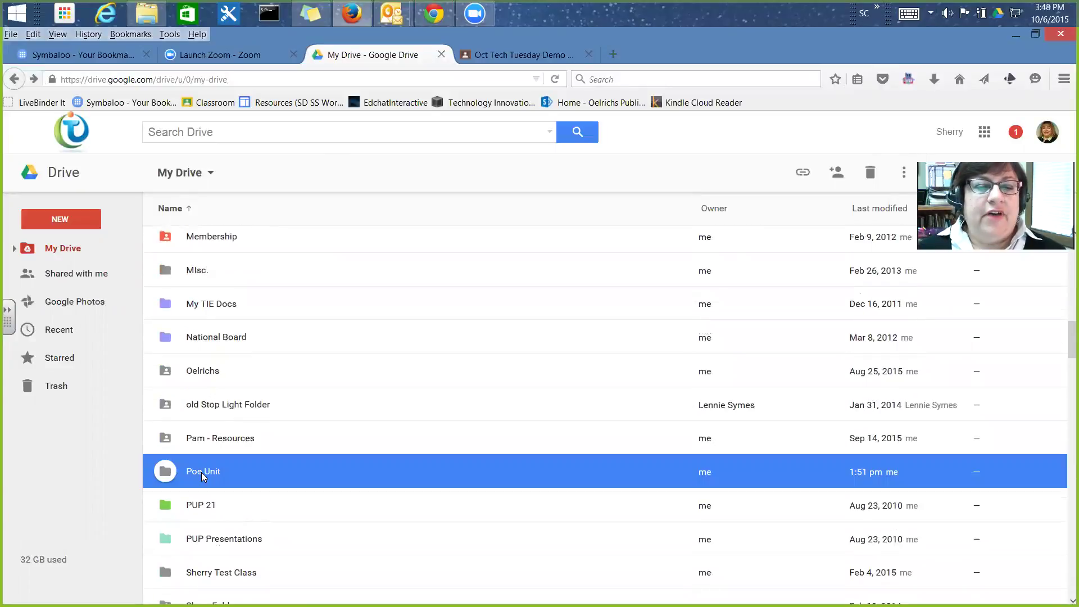
double_click(219, 472)
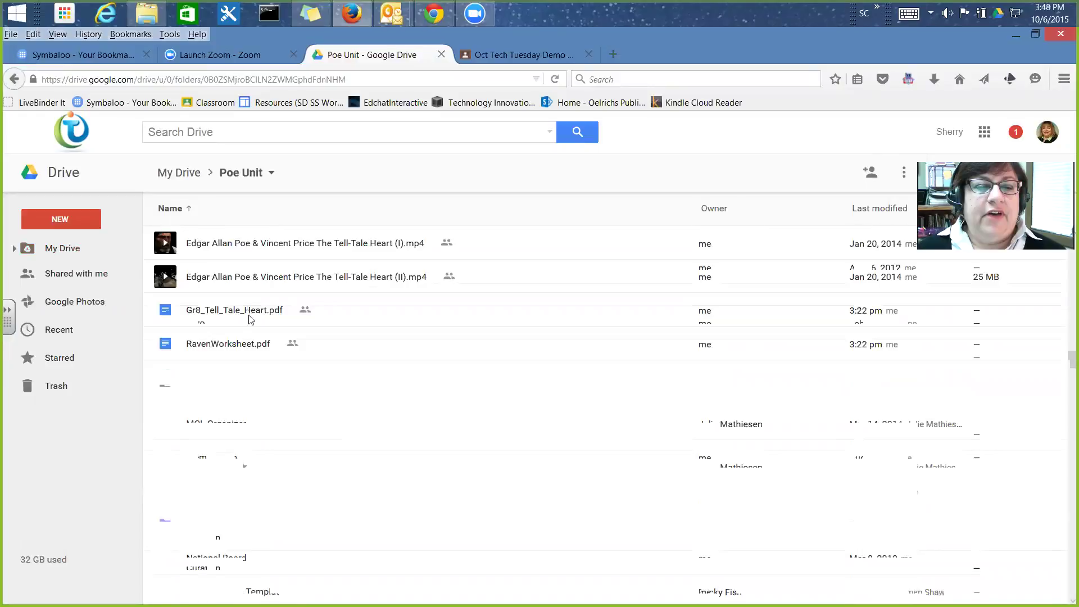
- Review the Share settings of Gr8_Tell_Tale_Heart.pdf, then return to the student's worksheet
left_click(262, 318)
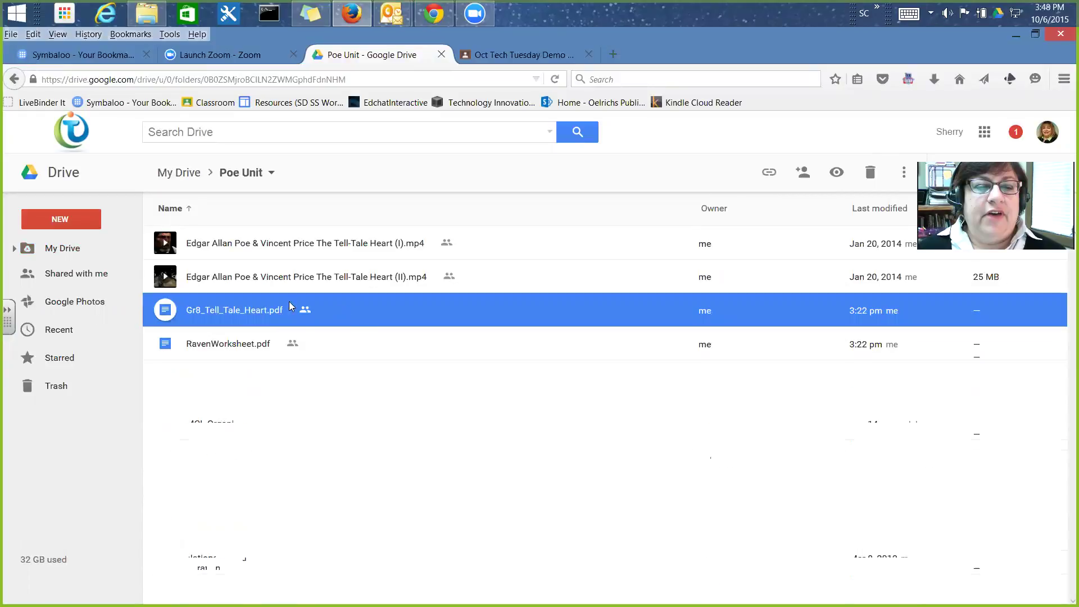
right_click(260, 311)
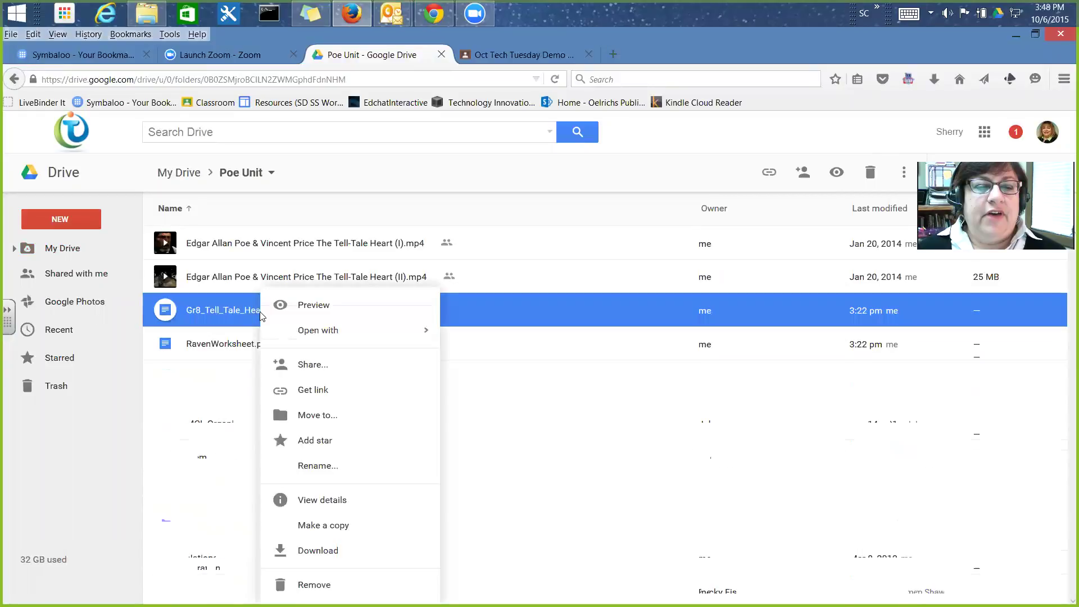
left_click(330, 368)
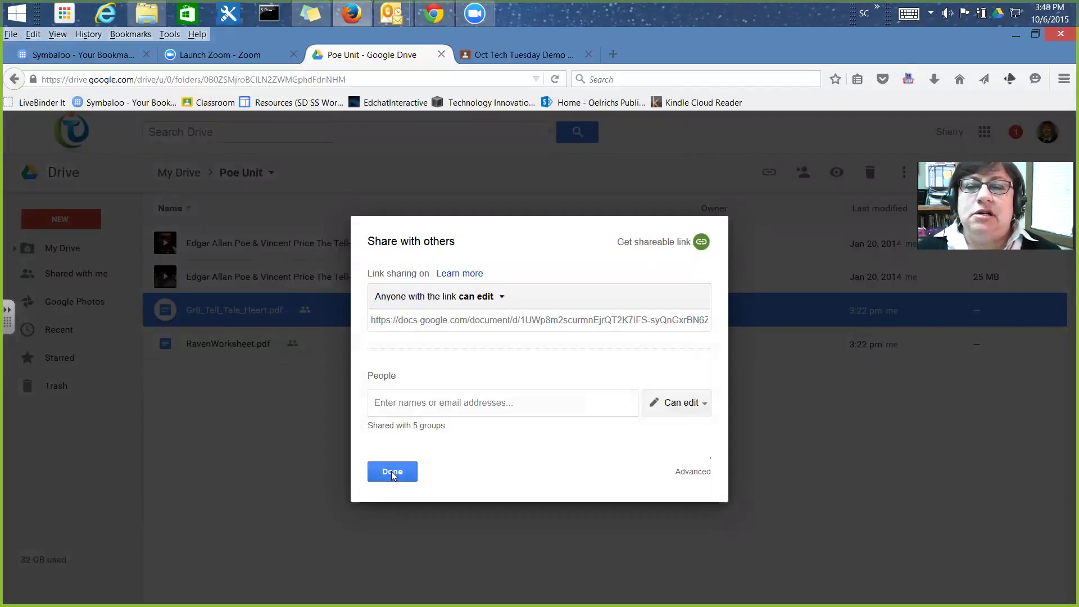
left_click(392, 472)
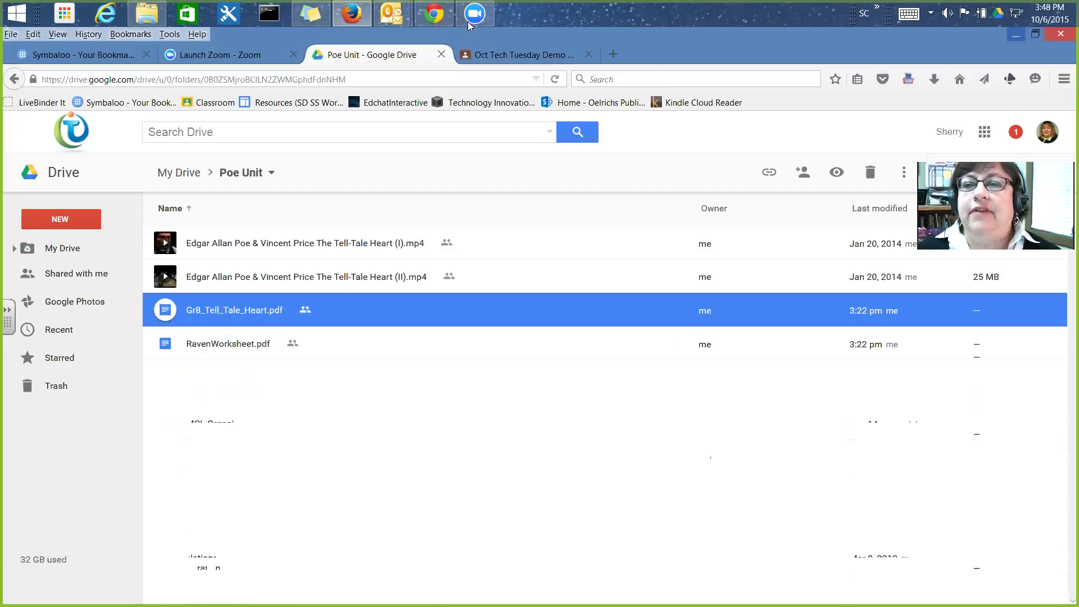
left_click(434, 13)
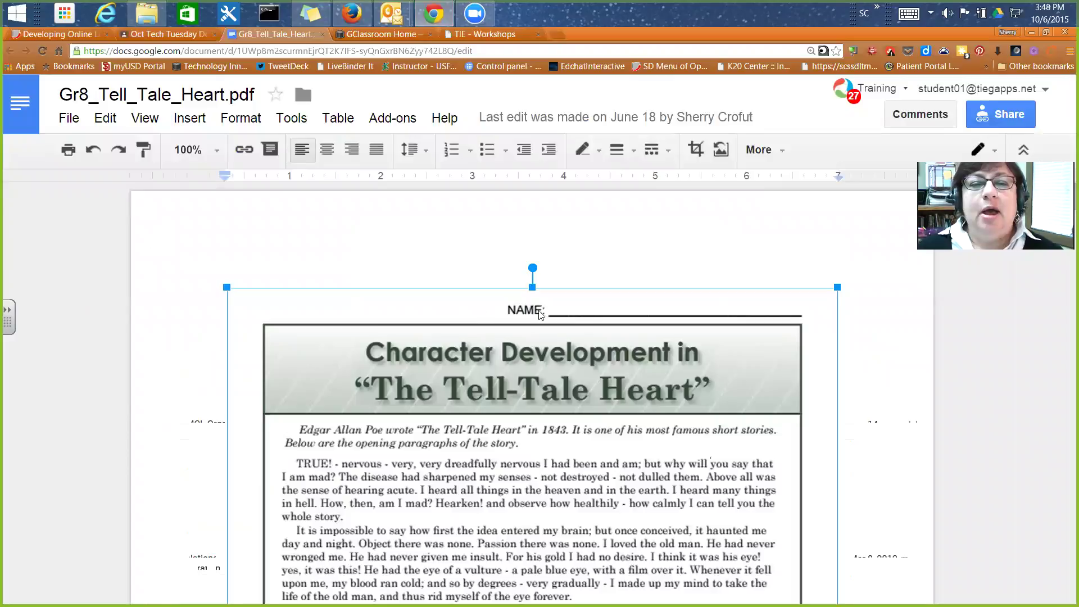
scroll(991, 349, "down", 5)
scroll(990, 349, "down", 11)
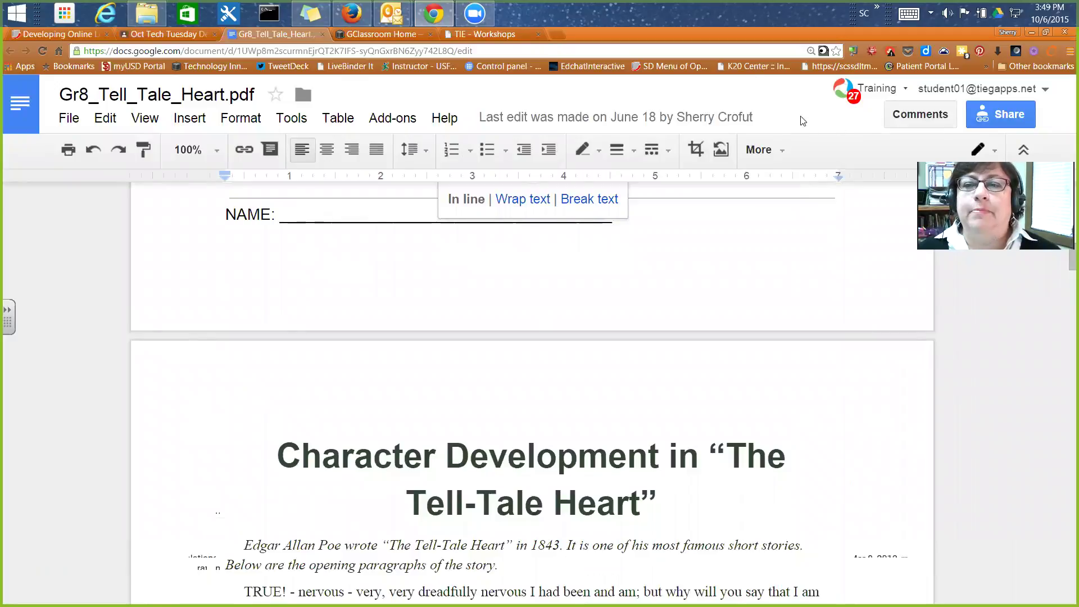
left_click(1006, 118)
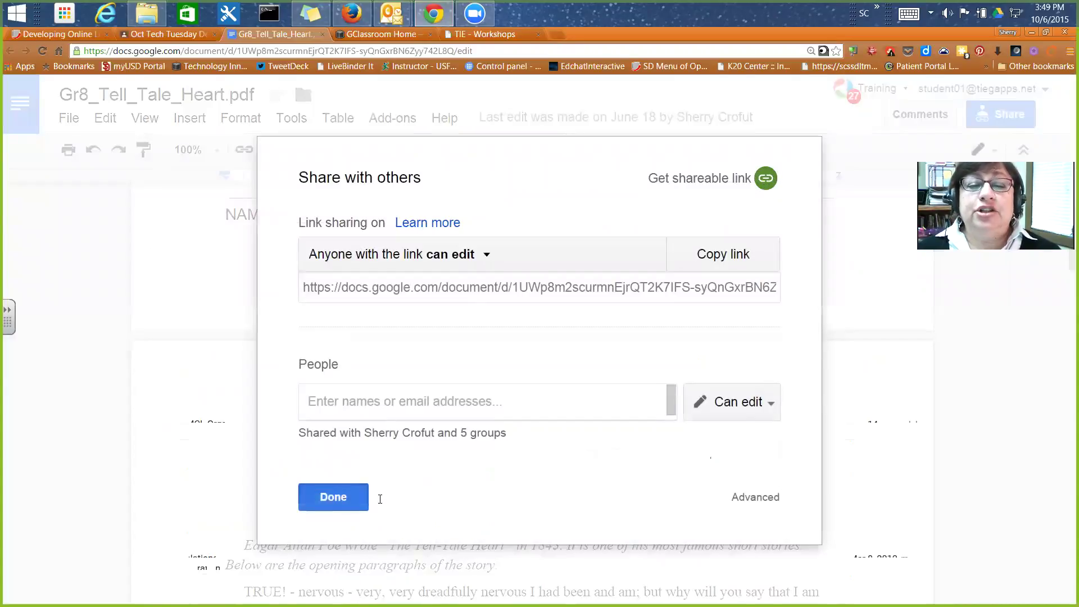
left_click(360, 498)
scroll(766, 254, "up", 4)
scroll(766, 253, "up", 12)
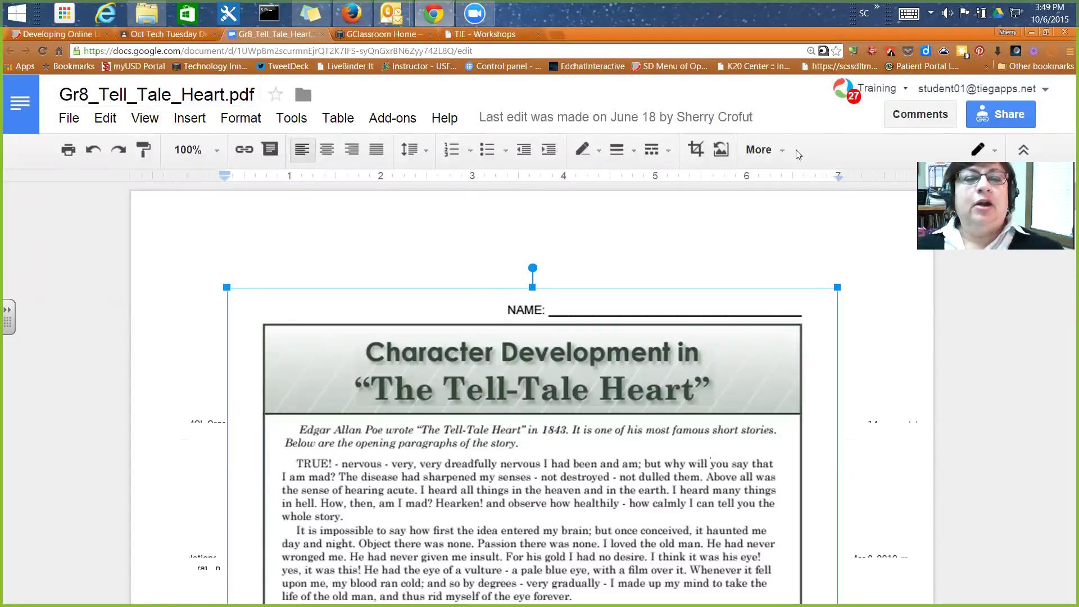
key("Escape")
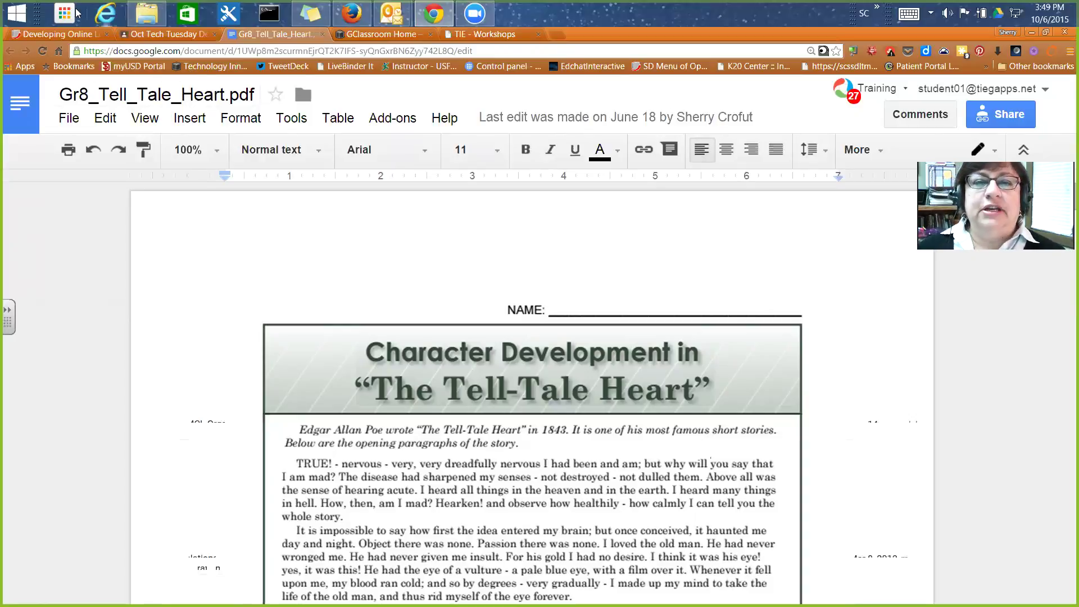
- Return to the class stream and start a new assignment titled 'Science'
left_click(352, 16)
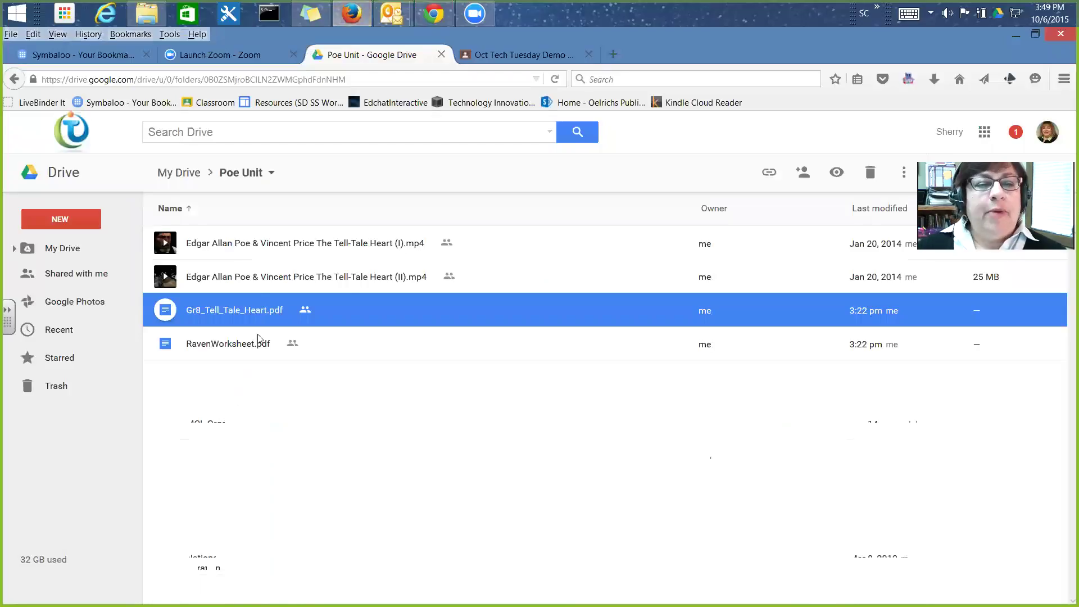
left_click(509, 55)
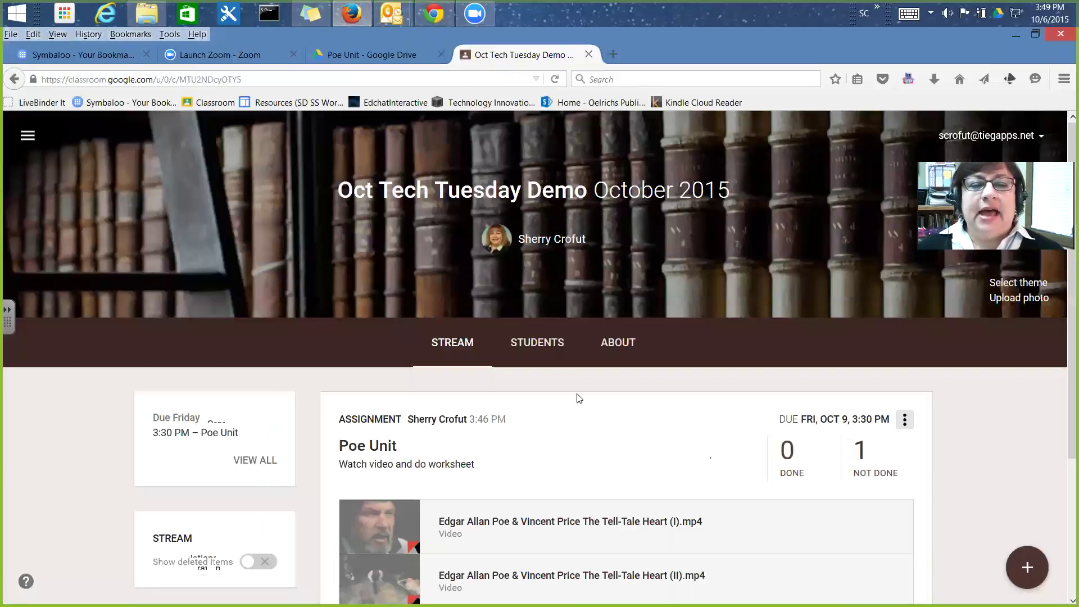
scroll(663, 450, "down", 3)
scroll(664, 475, "up", 3)
scroll(574, 360, "down", 3)
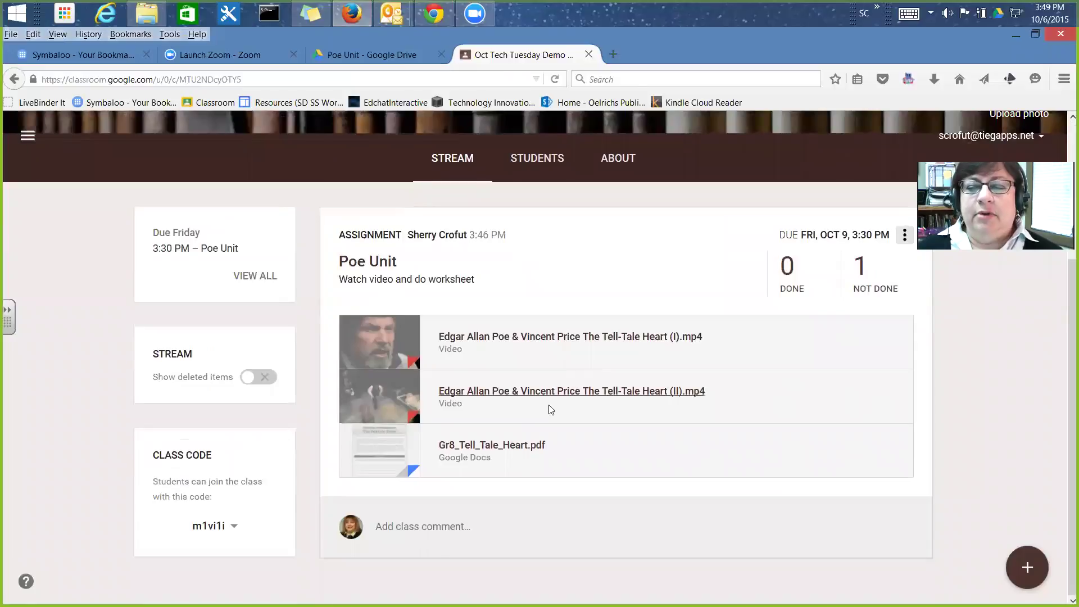
left_click(1028, 568)
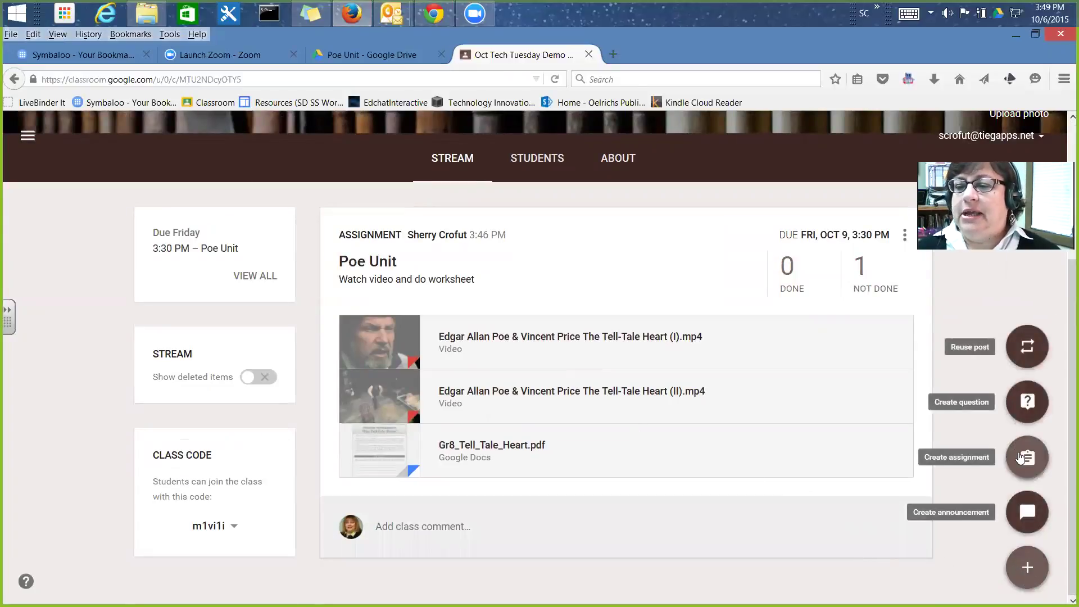
left_click(1021, 458)
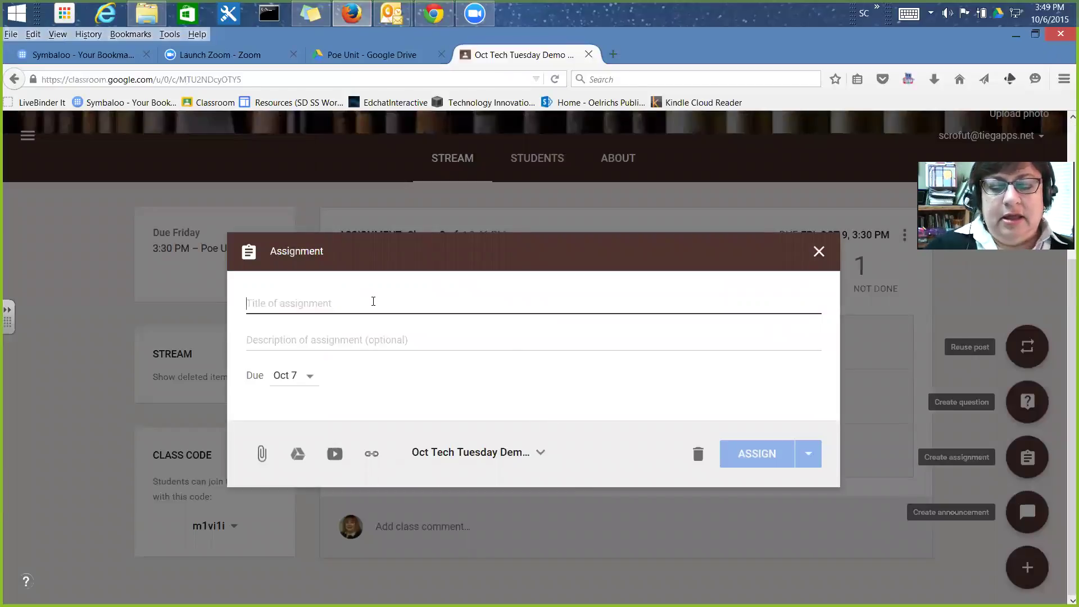
type("Science")
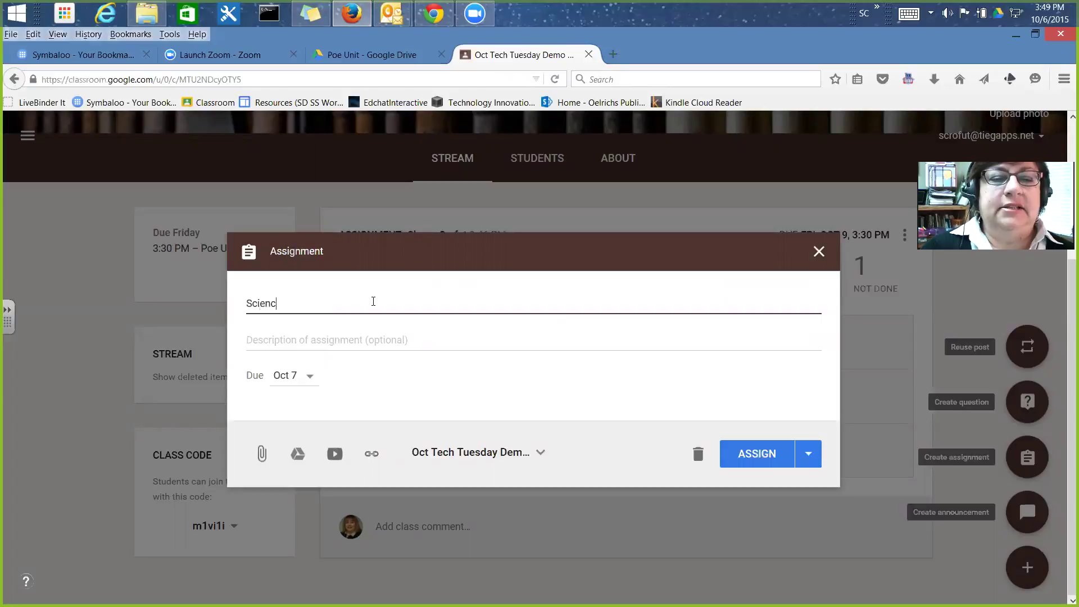
- Attach the Niche vs Habitat Worksheet from Drive as a copy per student and assign it
left_click(298, 455)
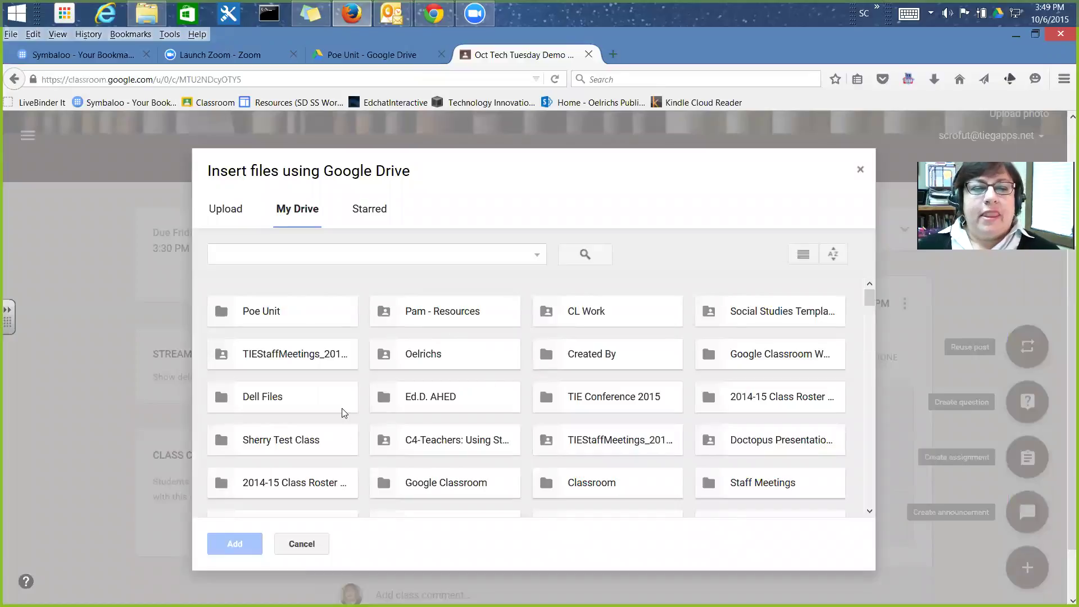
left_click(596, 488)
double_click(479, 482)
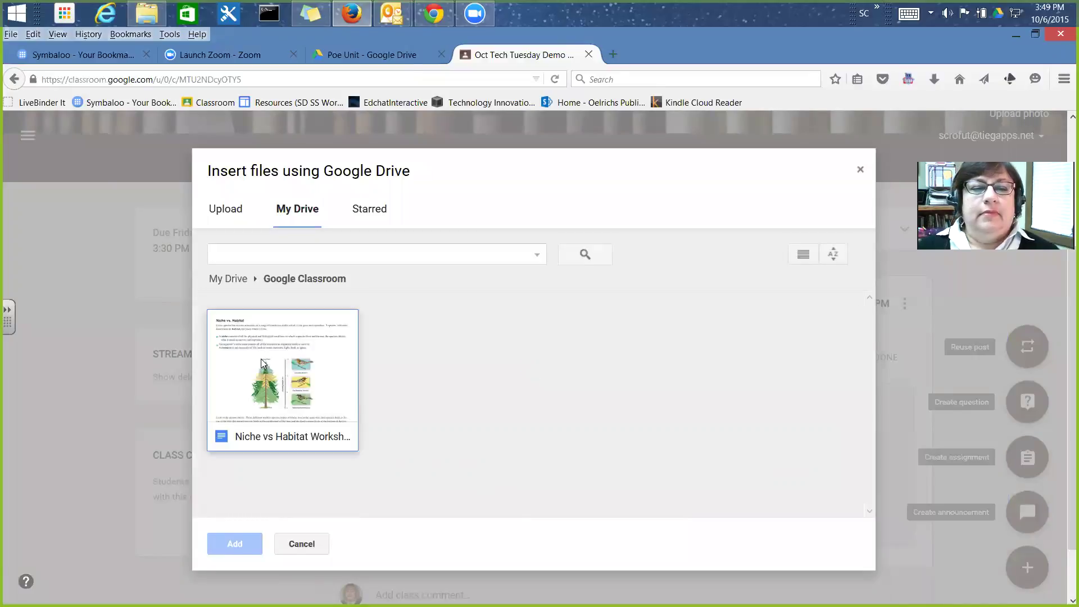
double_click(262, 373)
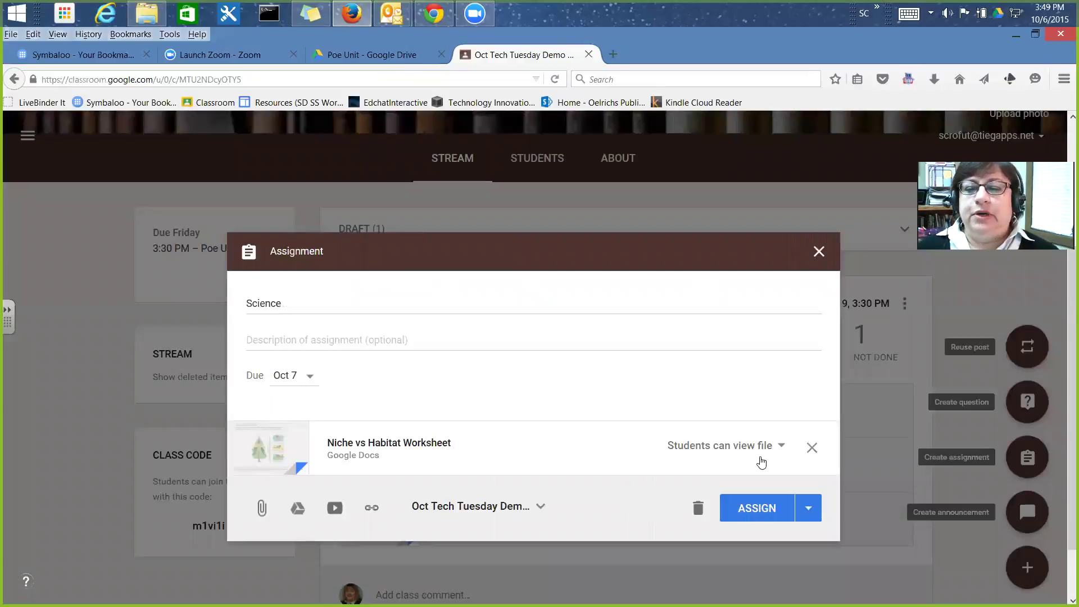
left_click(783, 446)
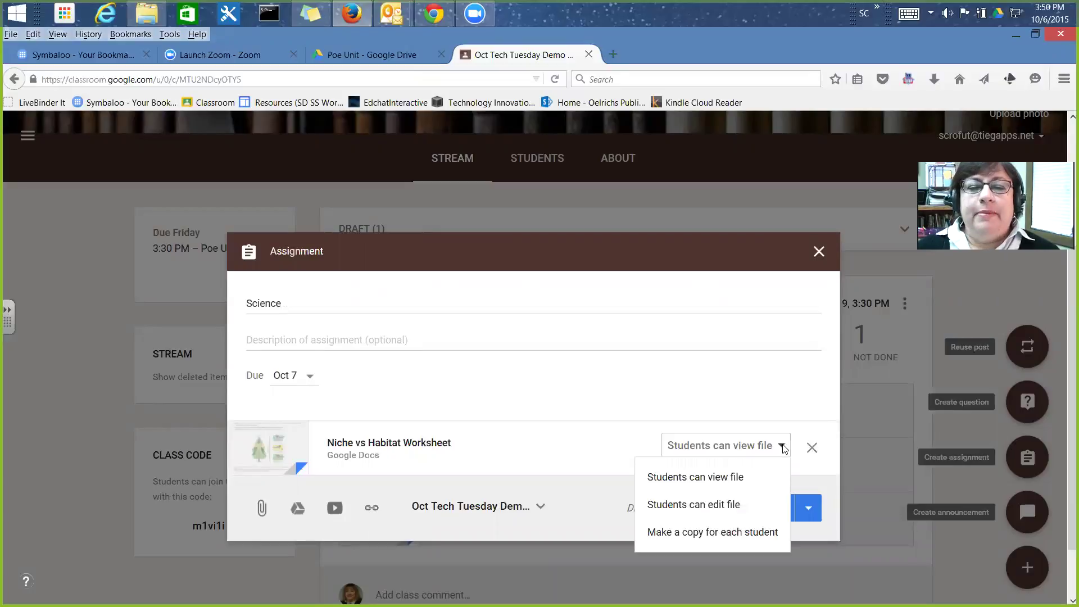
left_click(727, 535)
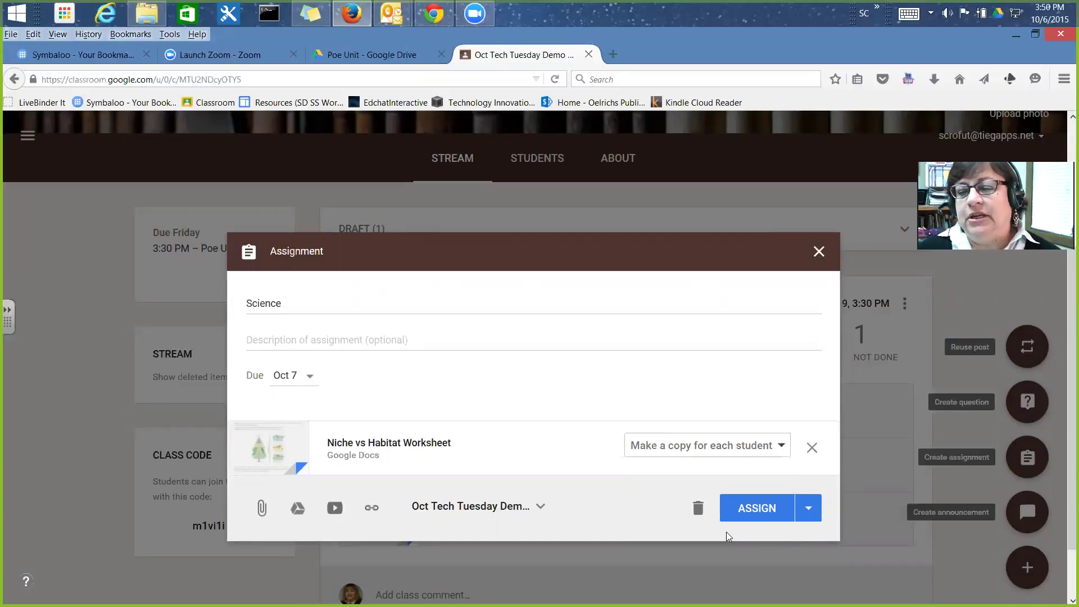
left_click(774, 509)
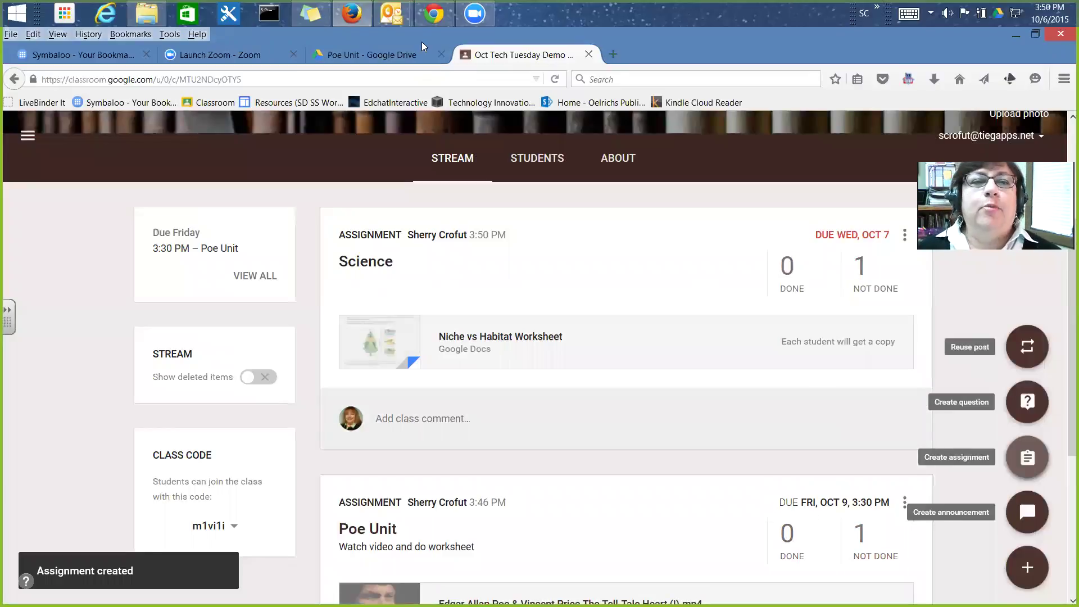
- In the student's browser, close the Tell-Tale Heart doc and open the new Science assignment
left_click(443, 13)
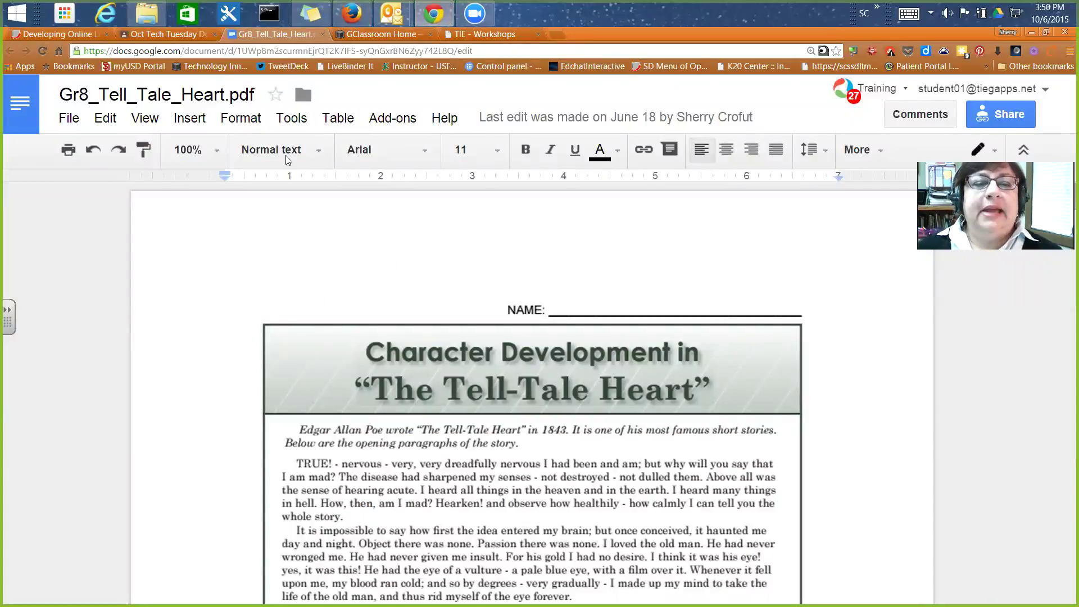
left_click(322, 35)
left_click(150, 580)
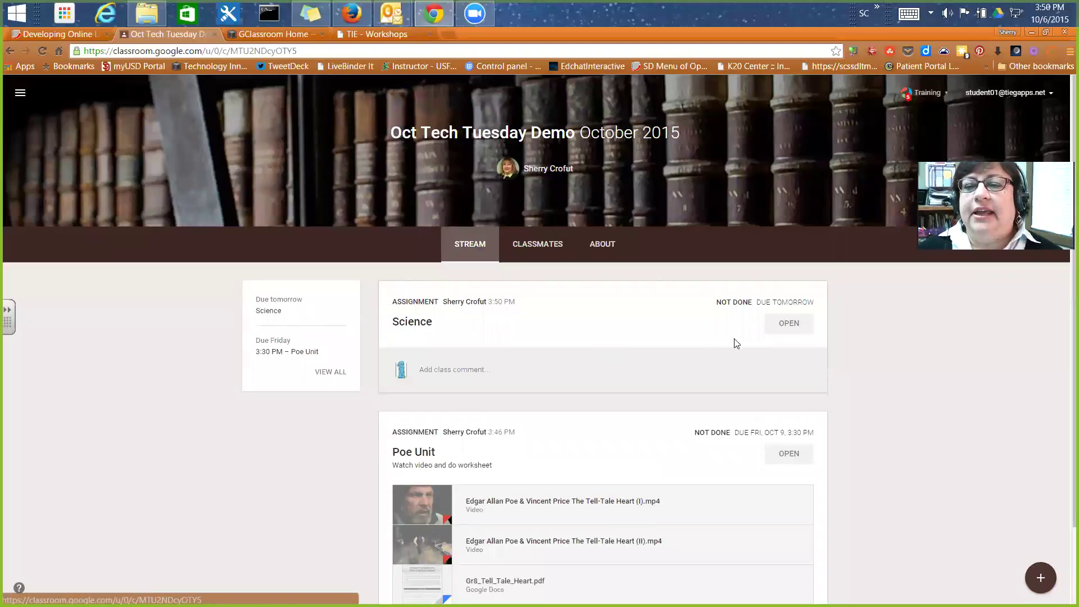
left_click(793, 325)
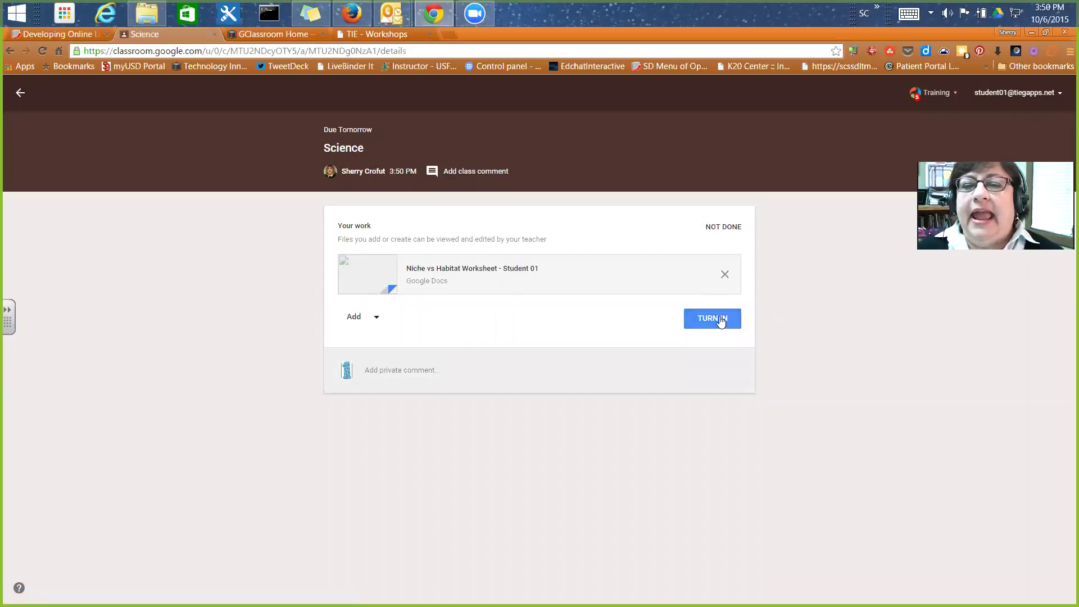
- Open the student's worksheet copy and type placeholder answers under questions 1 and 2
left_click(451, 270)
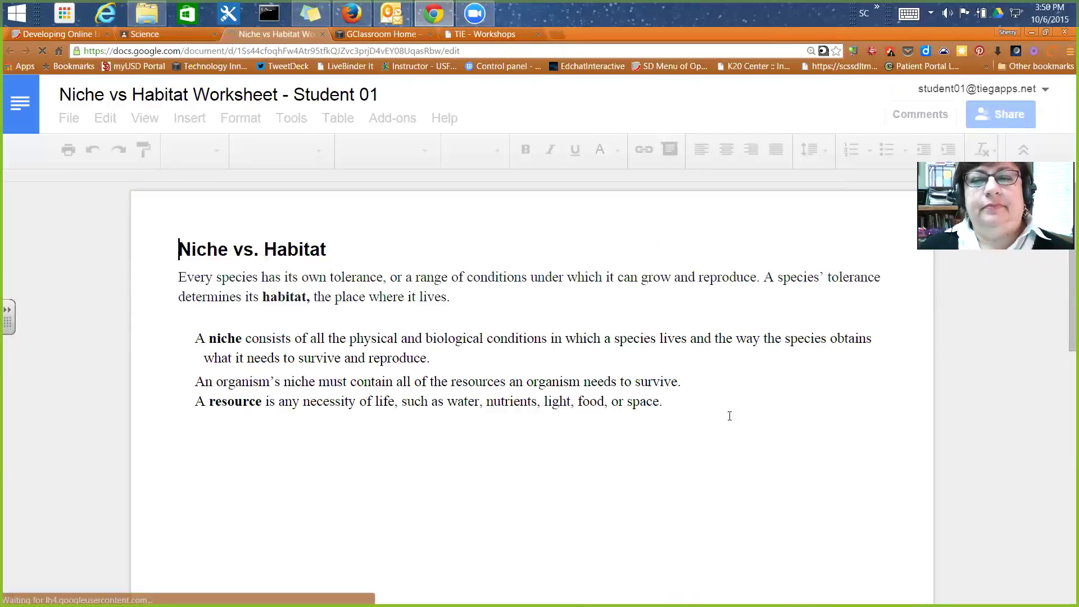
scroll(742, 413, "down", 4)
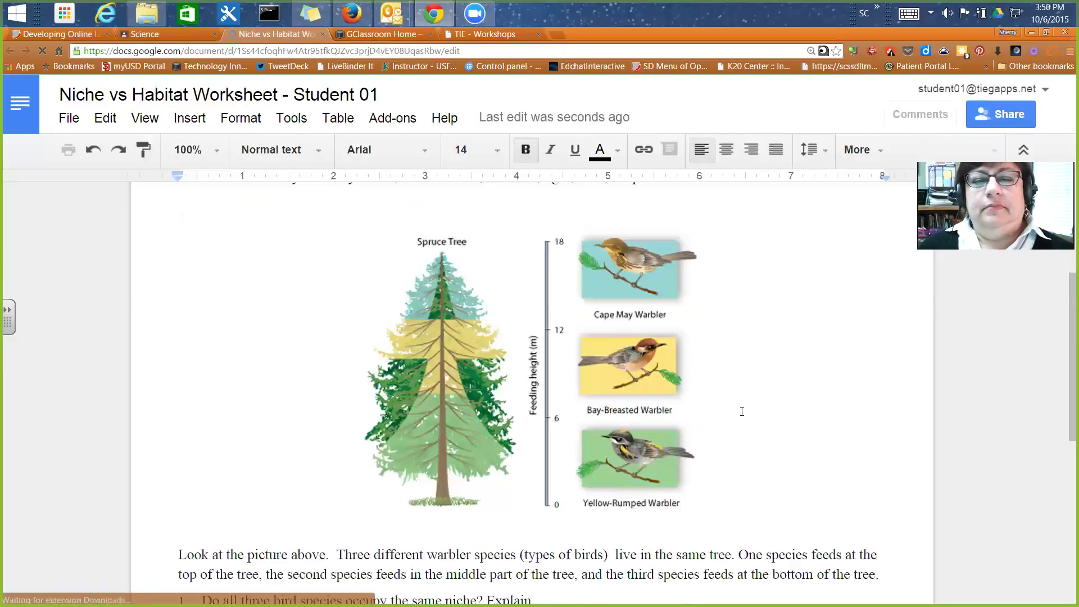
scroll(750, 391, "down", 7)
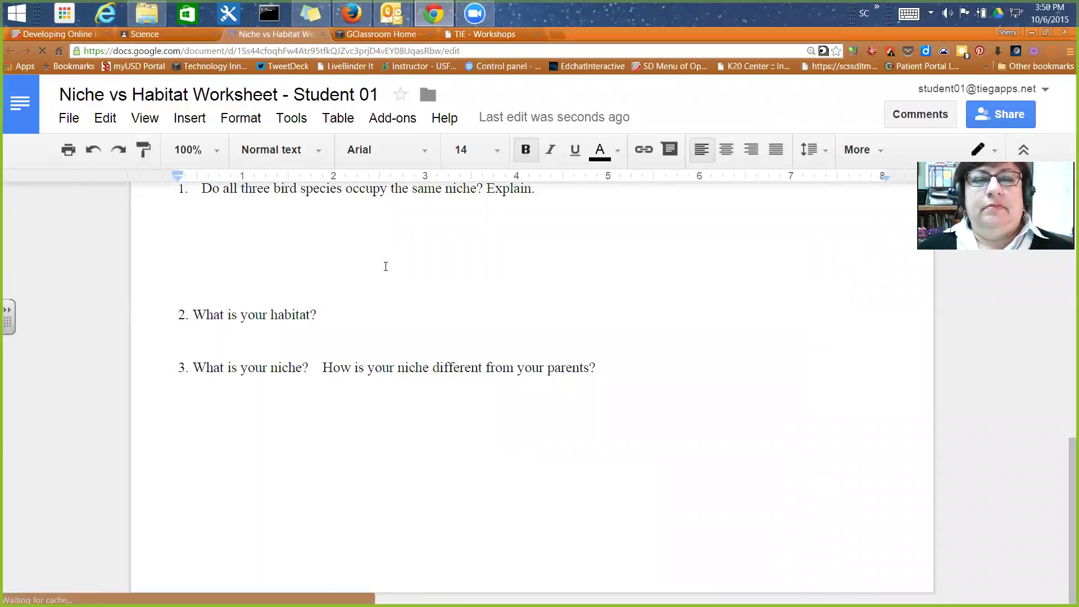
left_click(385, 269)
type("fsfsdf")
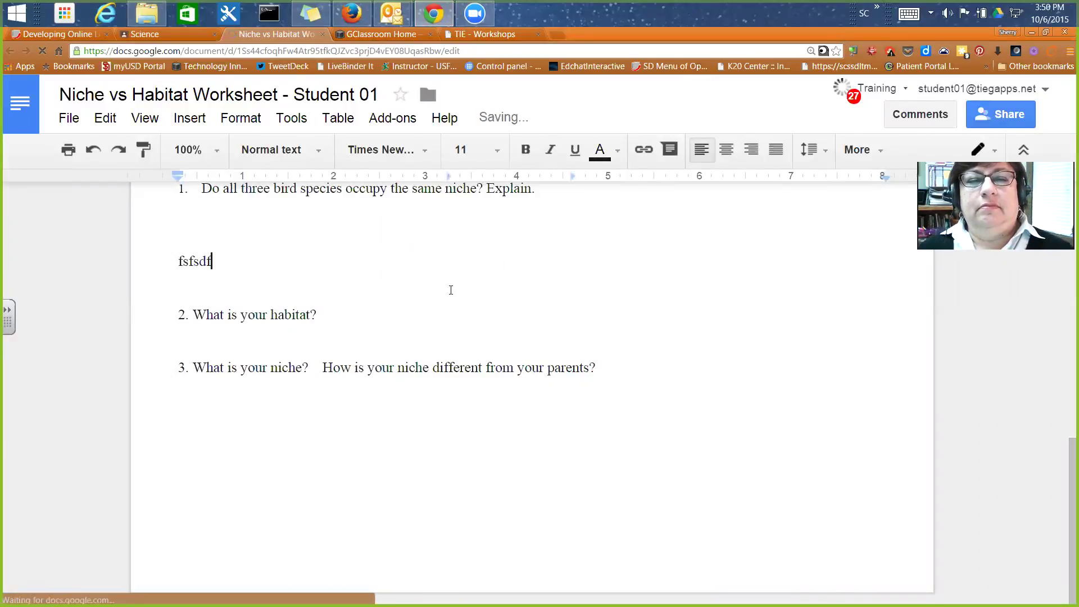
type("sdfsdfsdfs")
left_click(322, 341)
type("sdfsdfsdf")
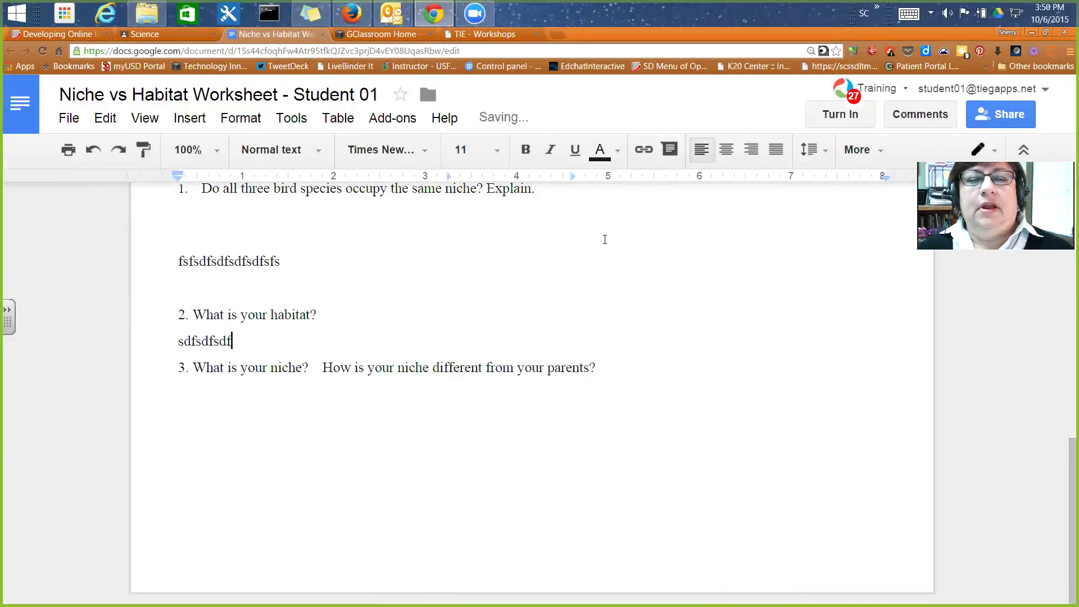
- Turn in the worksheet, then go back to the class stream from the earlier Science tab
left_click(836, 116)
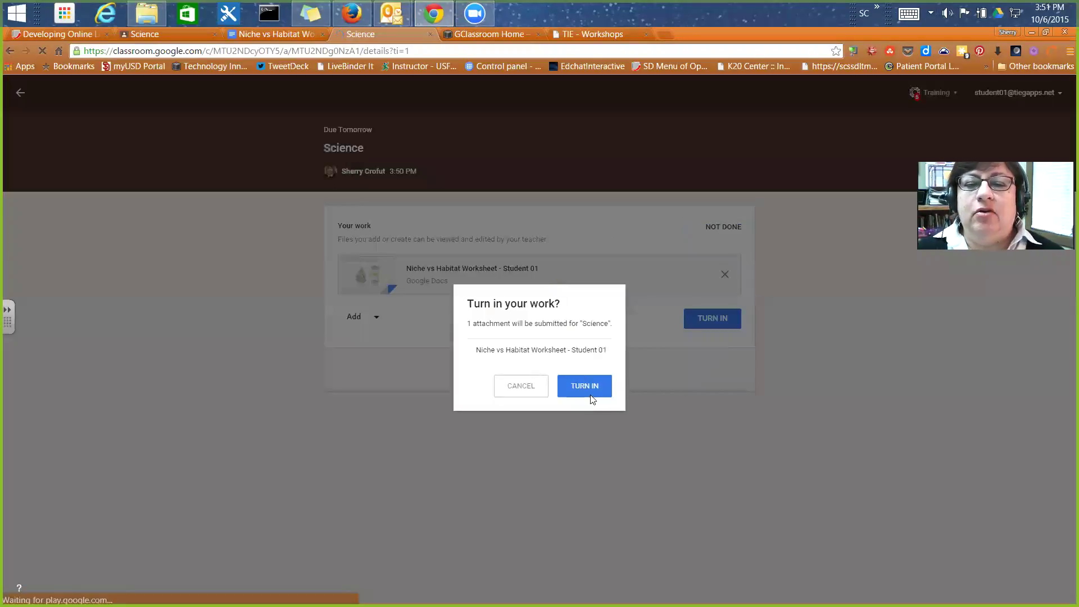
left_click(599, 395)
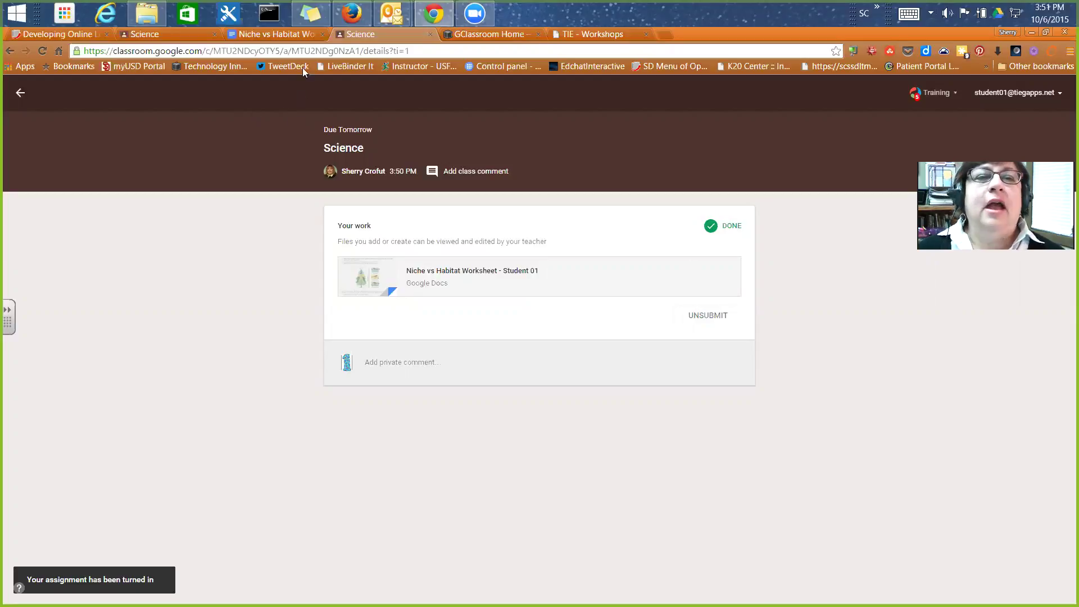
left_click(167, 32)
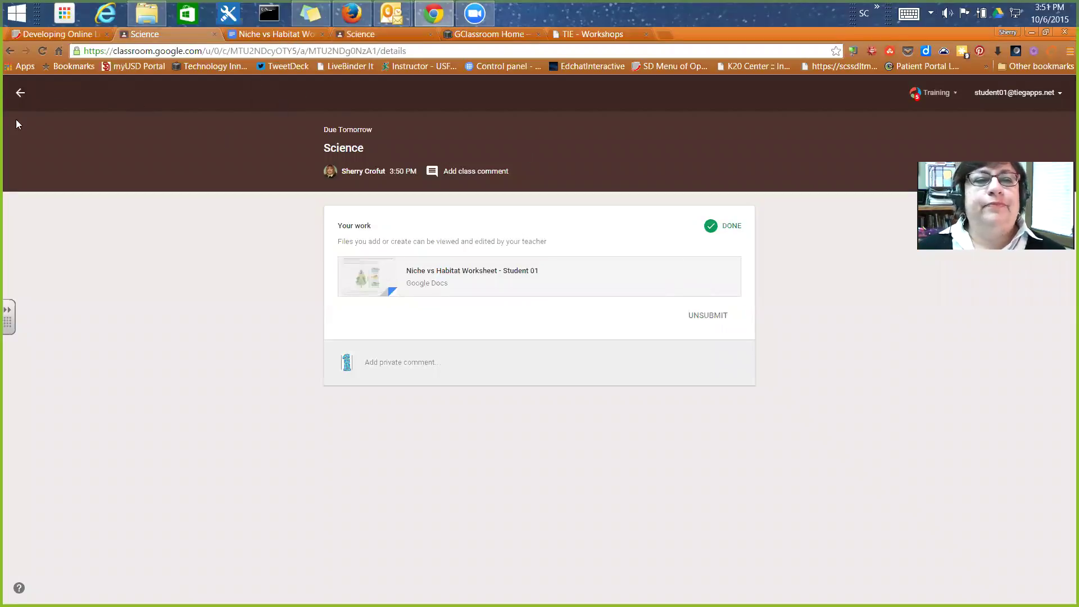
left_click(21, 92)
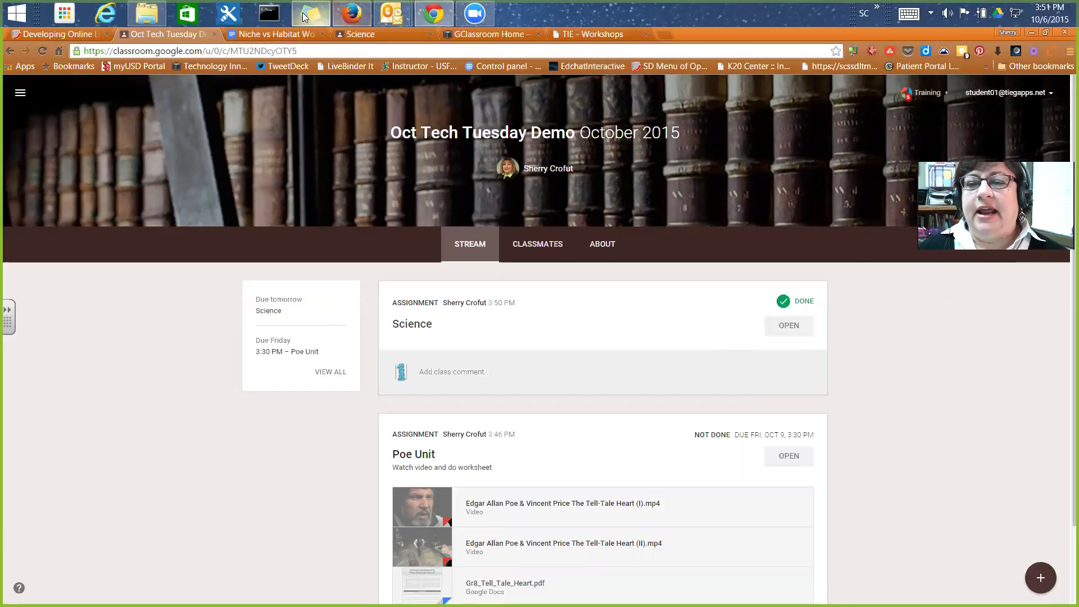
- As the teacher, open Student 01's turned-in worksheet from the 1 Done list, then close it
left_click(347, 15)
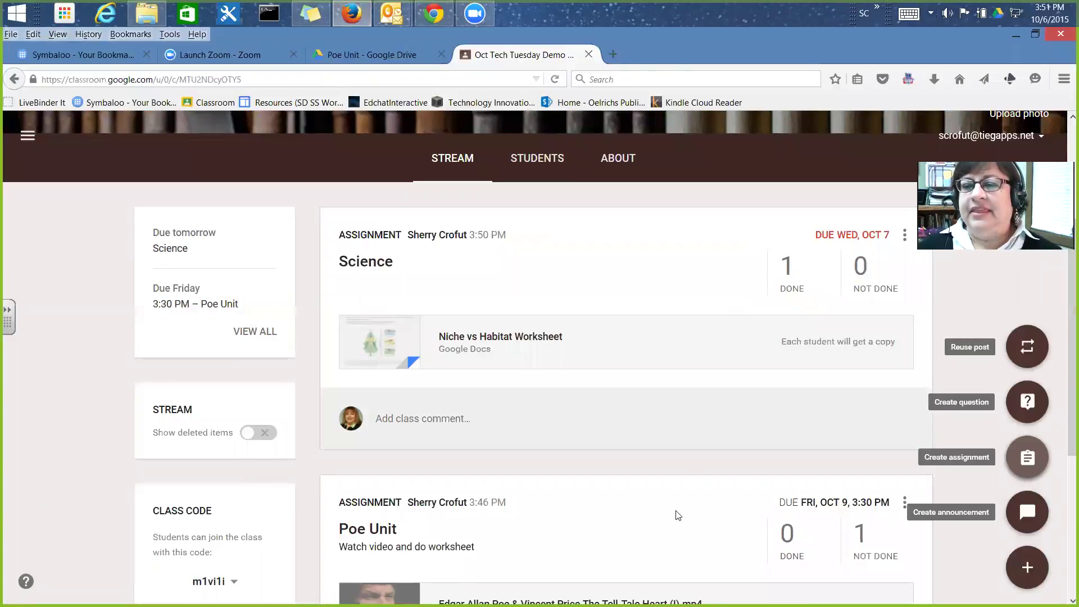
left_click(787, 275)
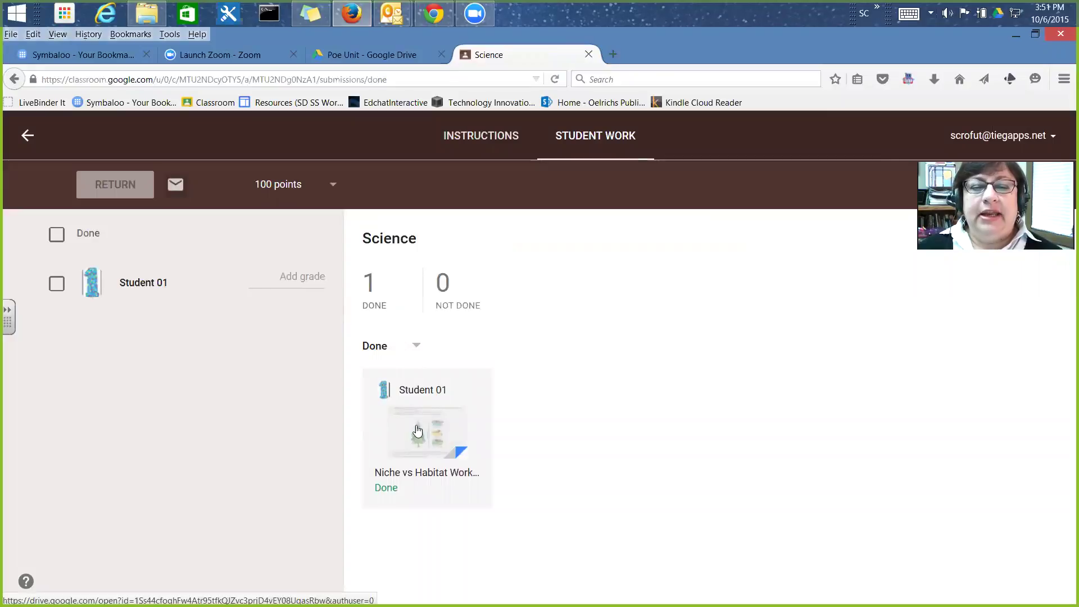
left_click(434, 435)
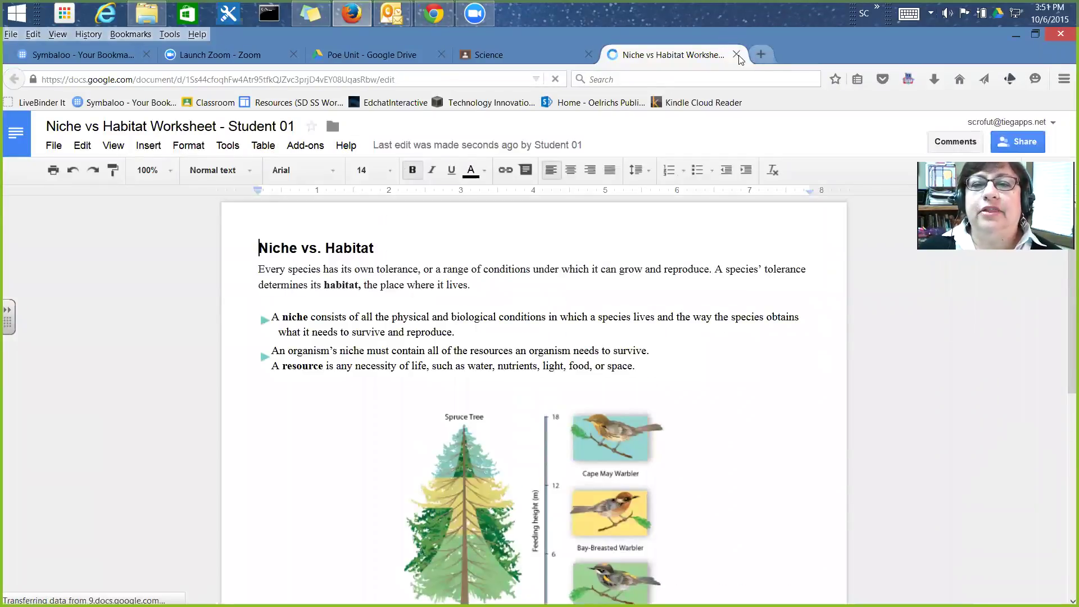
key("ctrl+w")
left_click(273, 278)
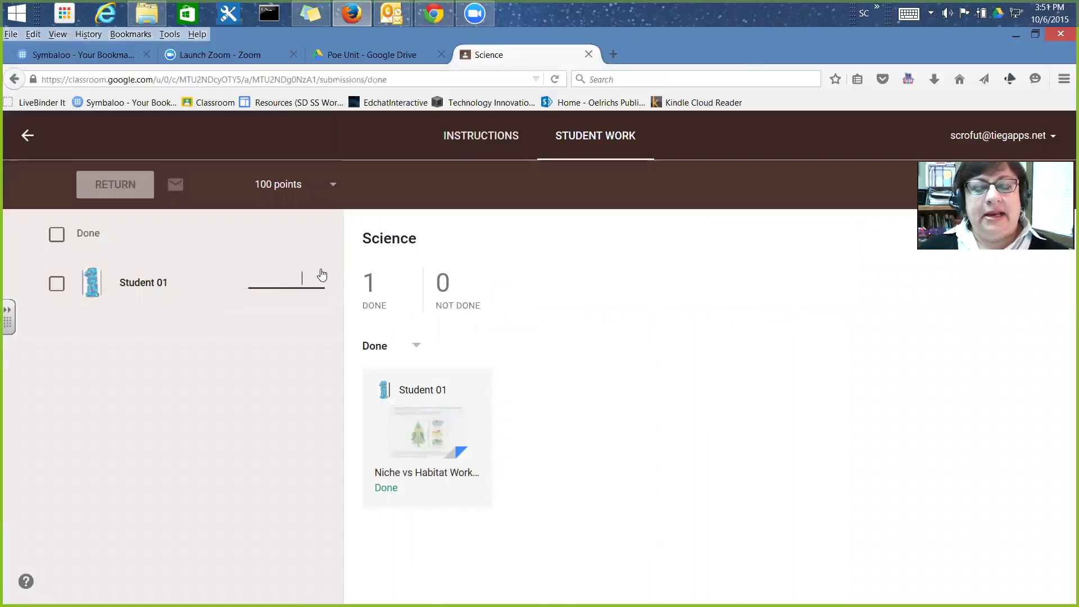
- Grade Student 01's Science work 98 out of 100 and return it to them
type("9")
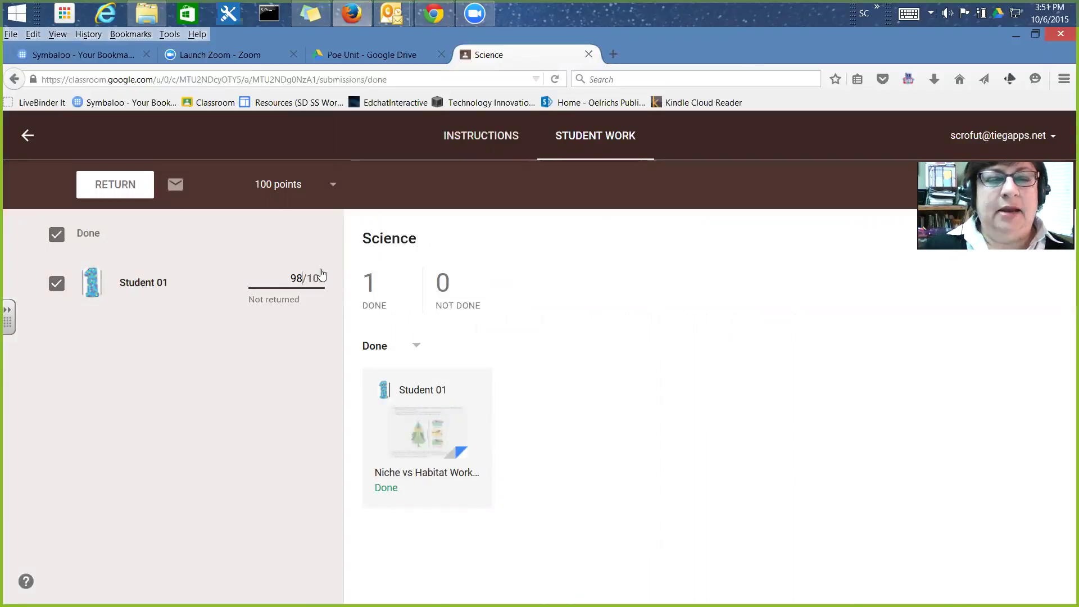
type("8")
left_click(272, 341)
left_click(322, 230)
left_click(321, 227)
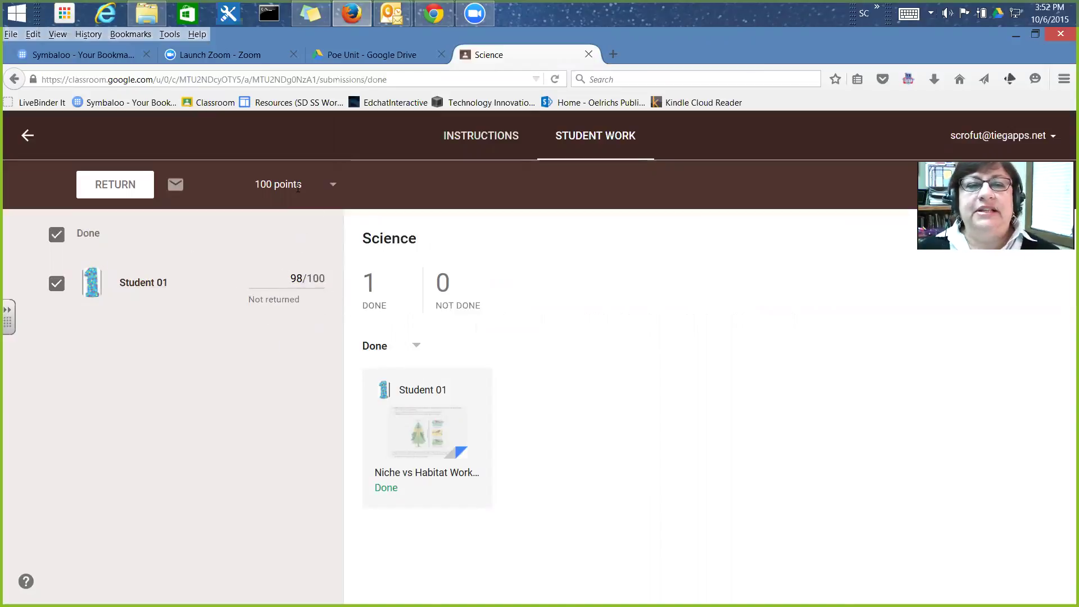
left_click(122, 188)
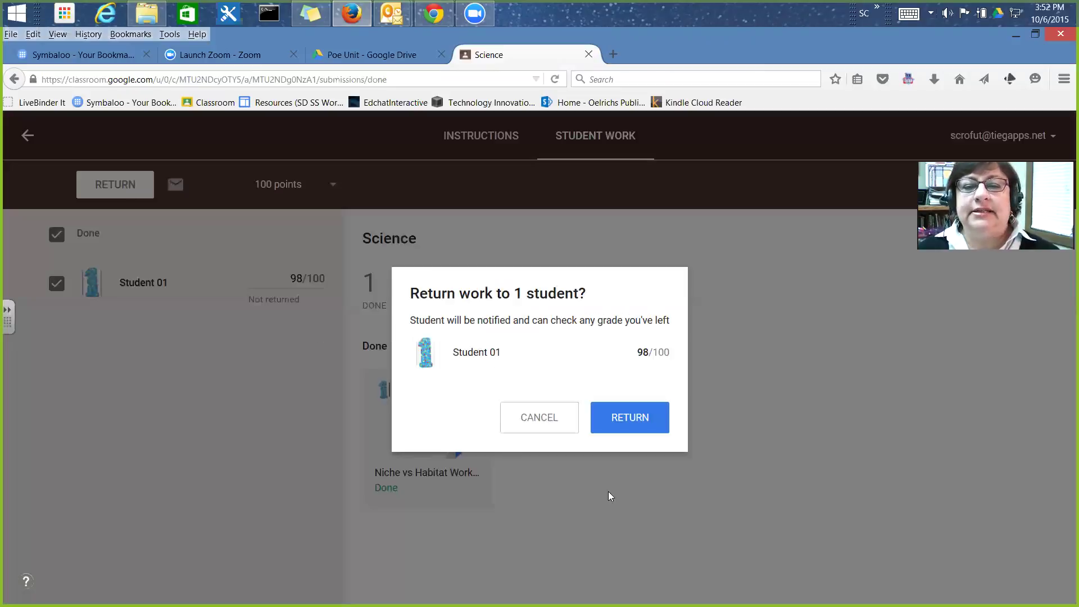
left_click(637, 423)
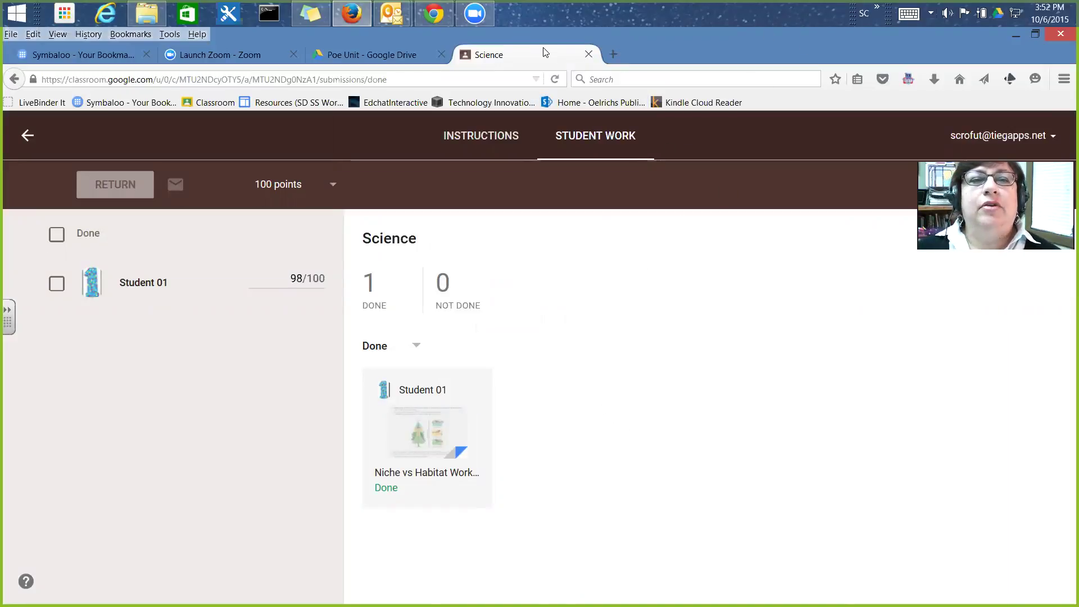
left_click(434, 15)
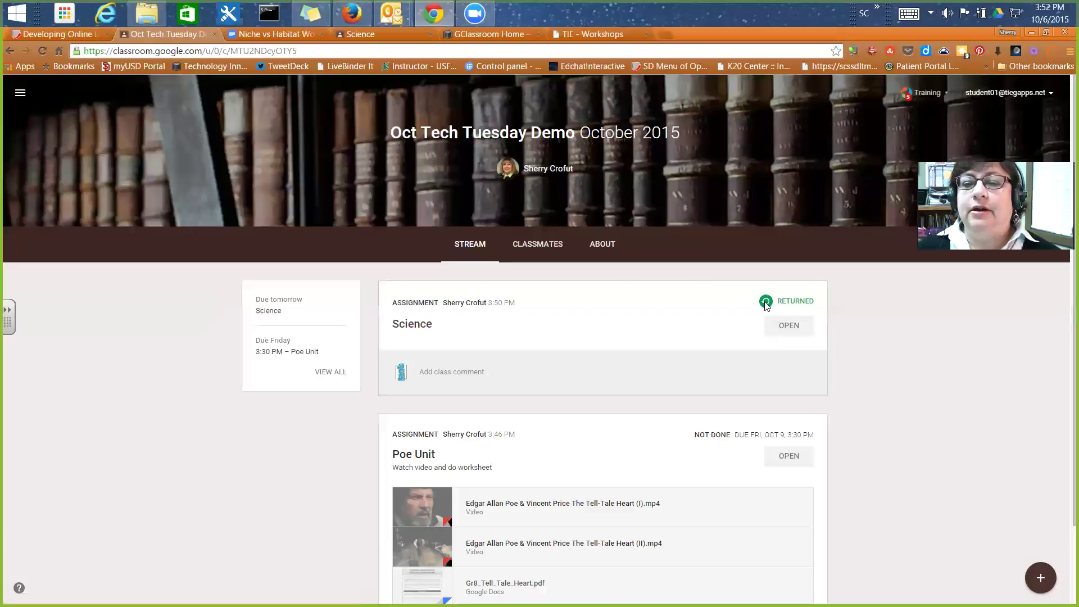
left_click(792, 325)
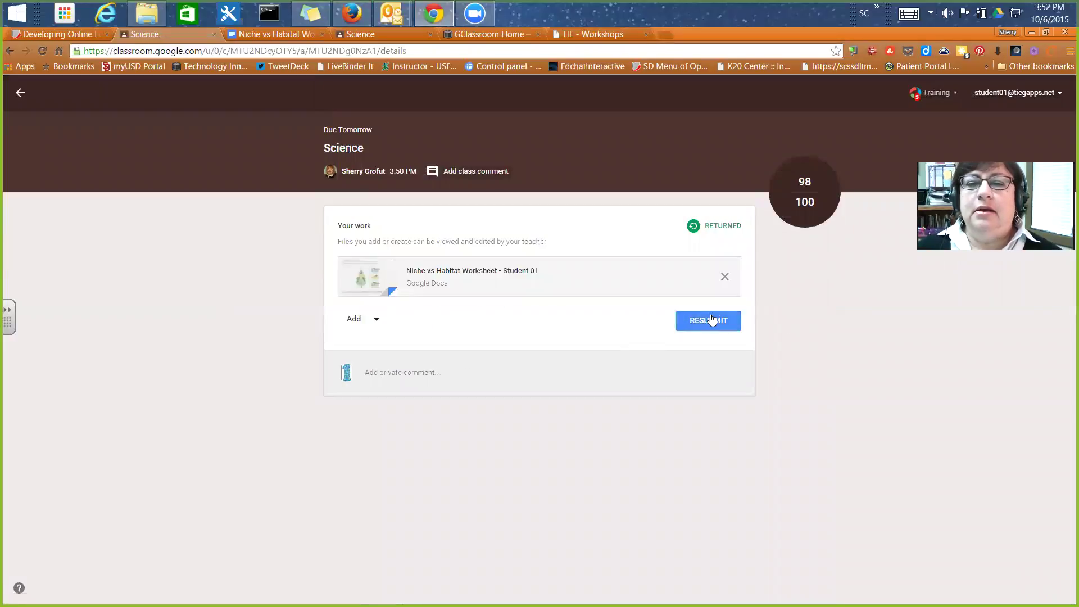
left_click(511, 277)
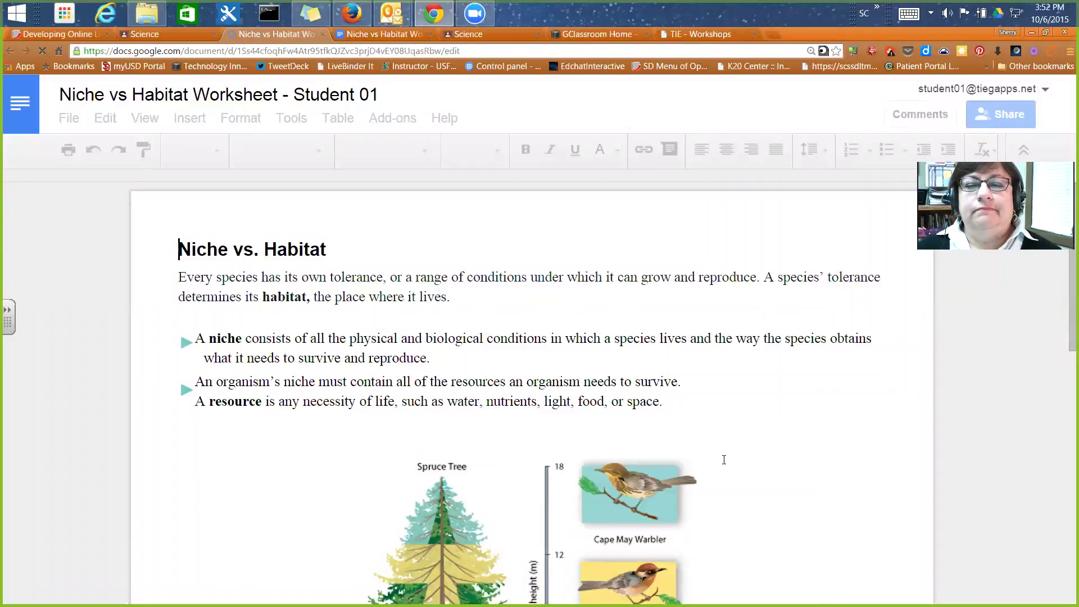
scroll(723, 460, "down", 10)
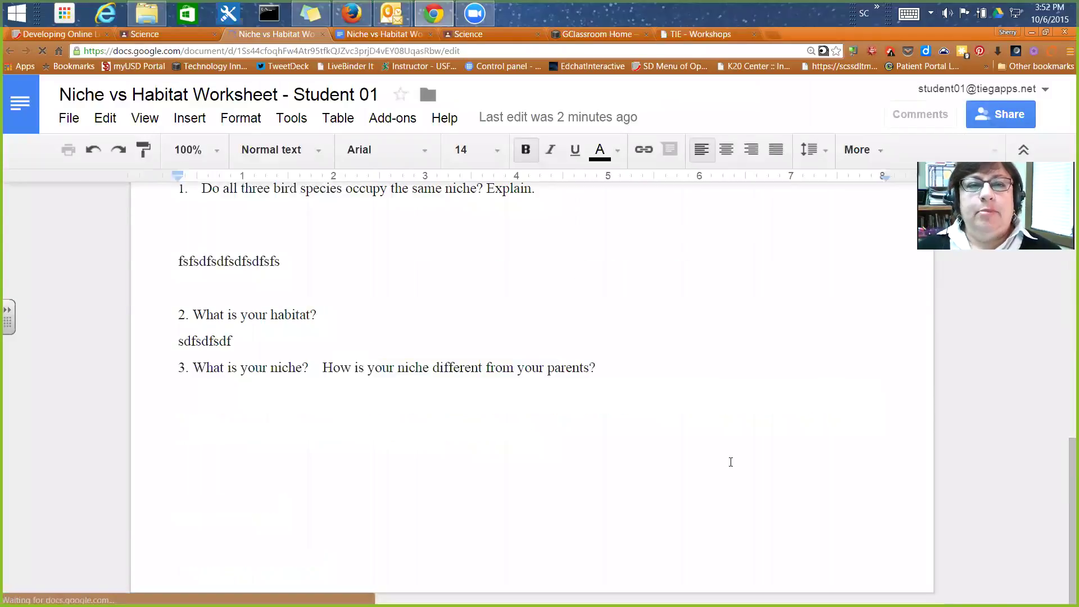
scroll(730, 460, "up", 10)
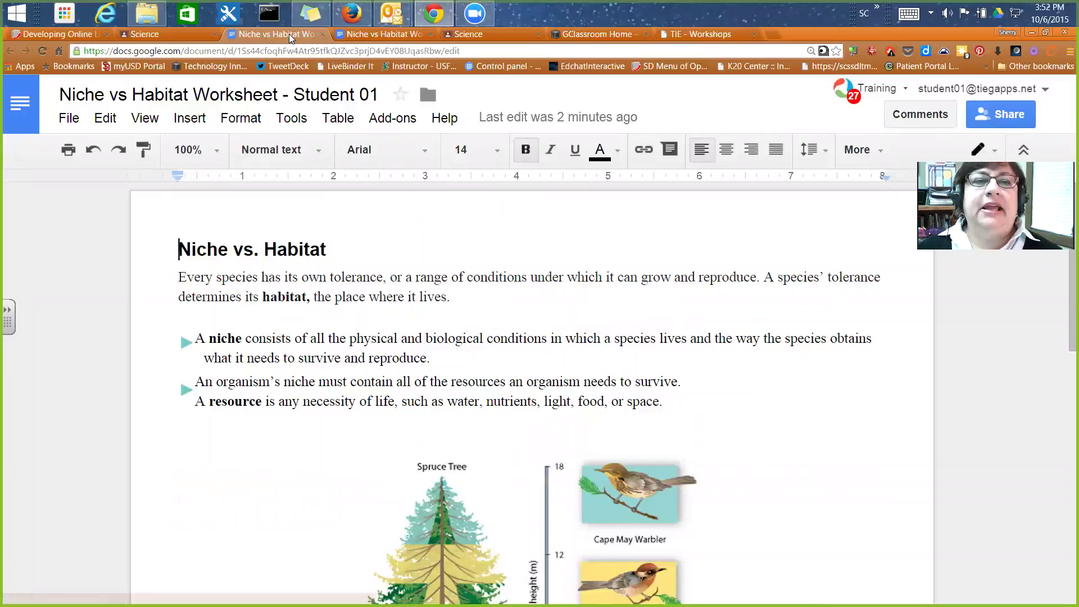
left_click(323, 34)
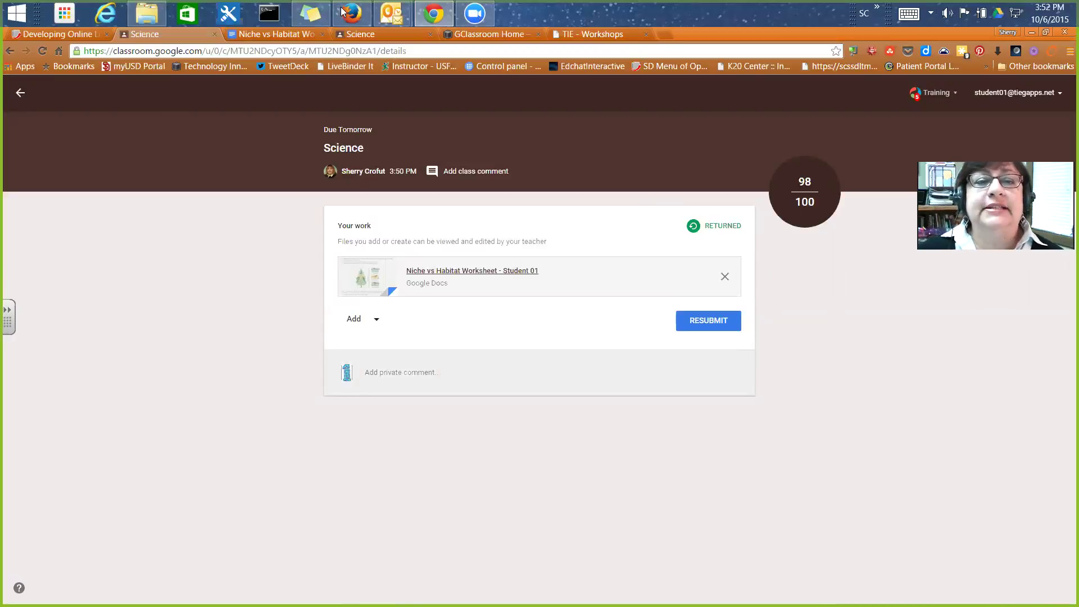
- Switch to the teacher's window, go back to the Oct Tech Tuesday Demo stream, and open the main menu
mouse_move(354, 14)
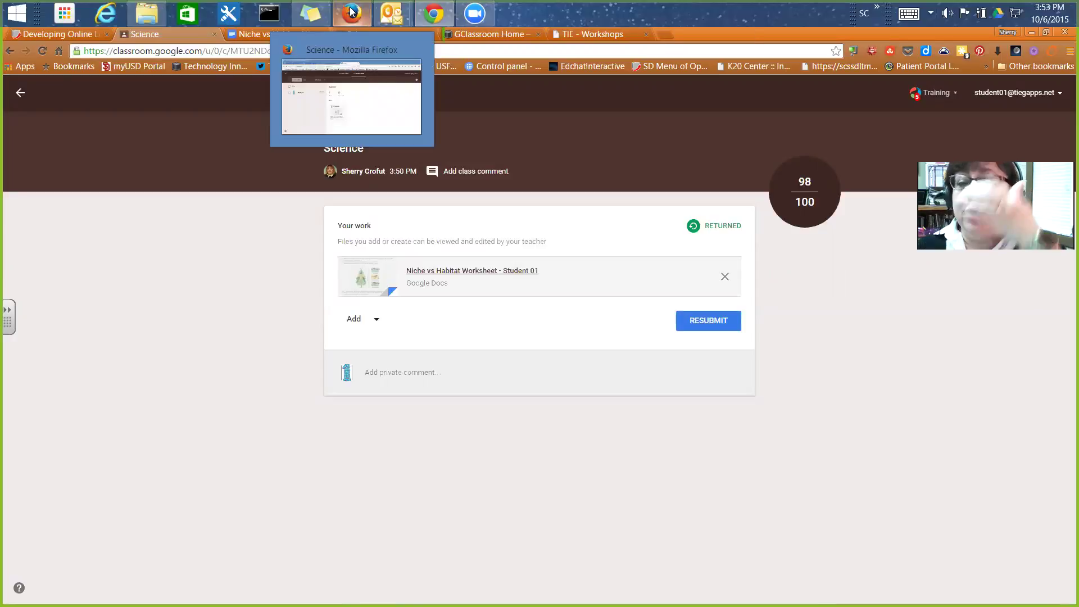
left_click(351, 13)
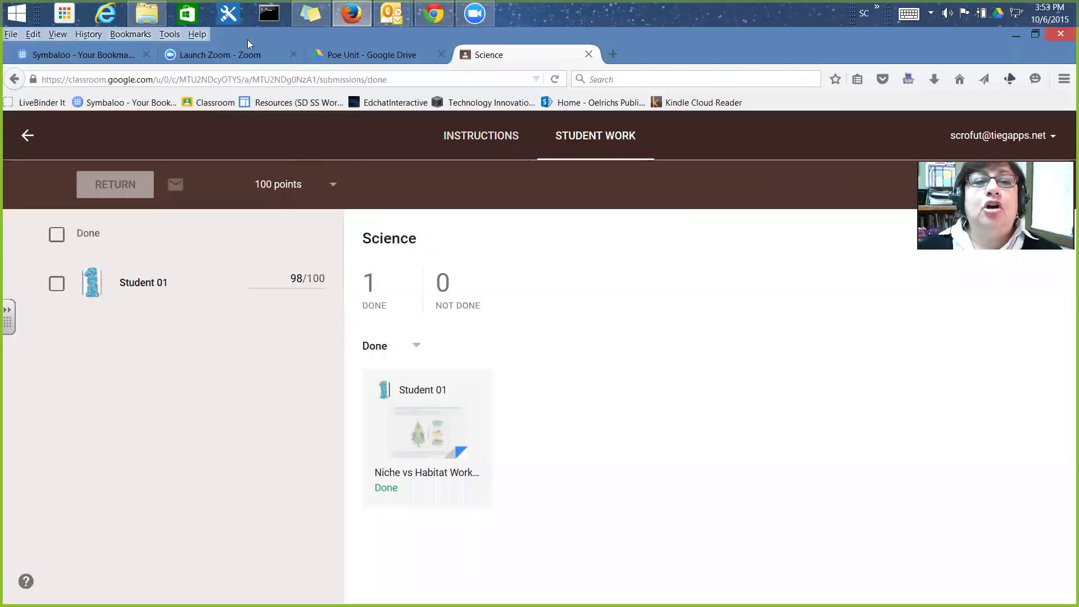
left_click(27, 136)
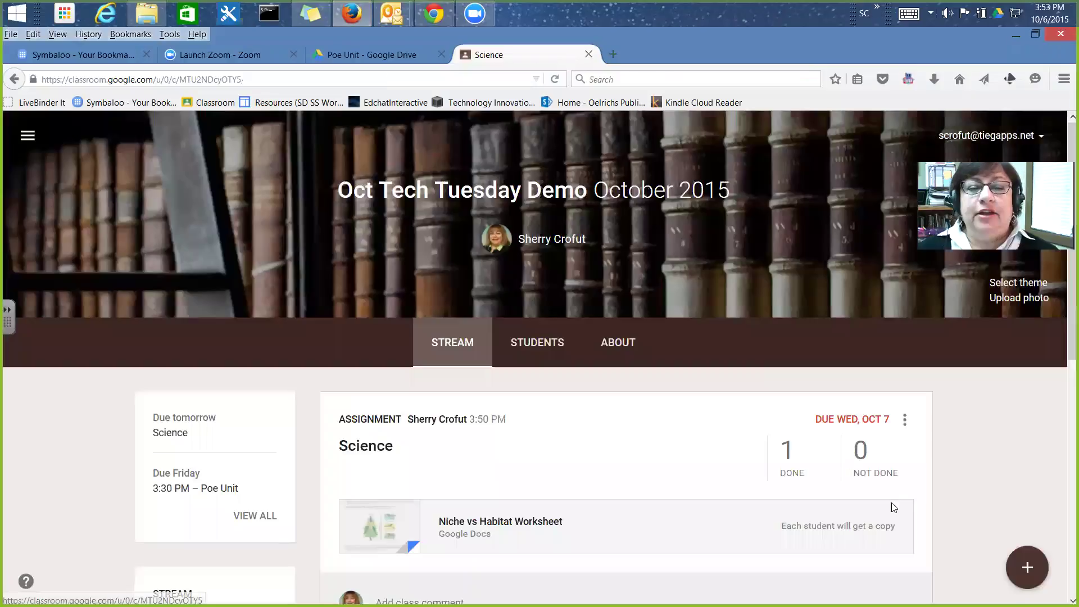
scroll(988, 434, "down", 6)
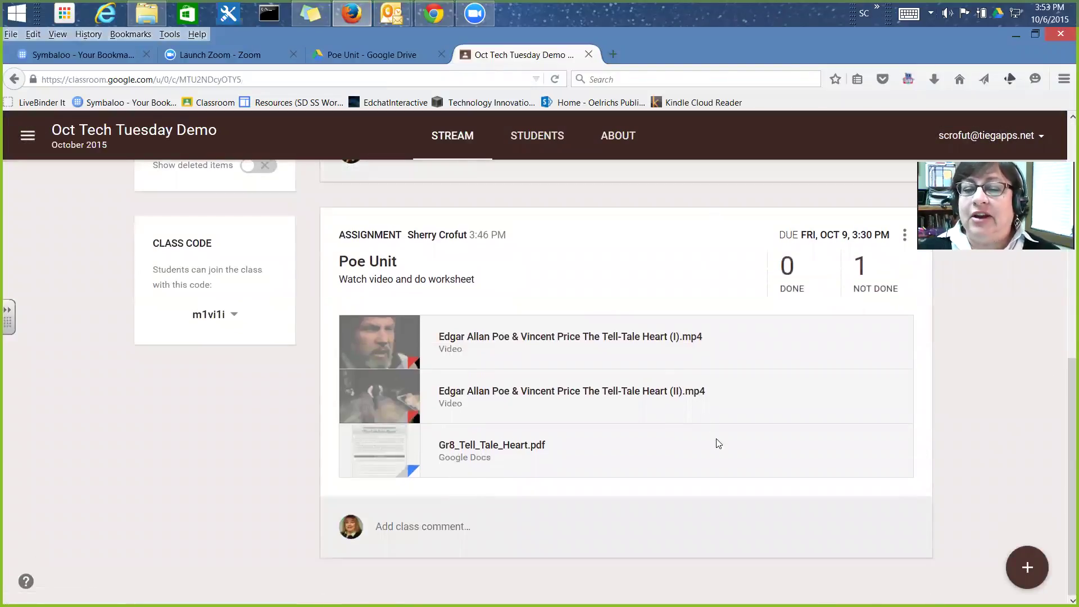
scroll(720, 433, "up", 5)
scroll(979, 423, "down", 3)
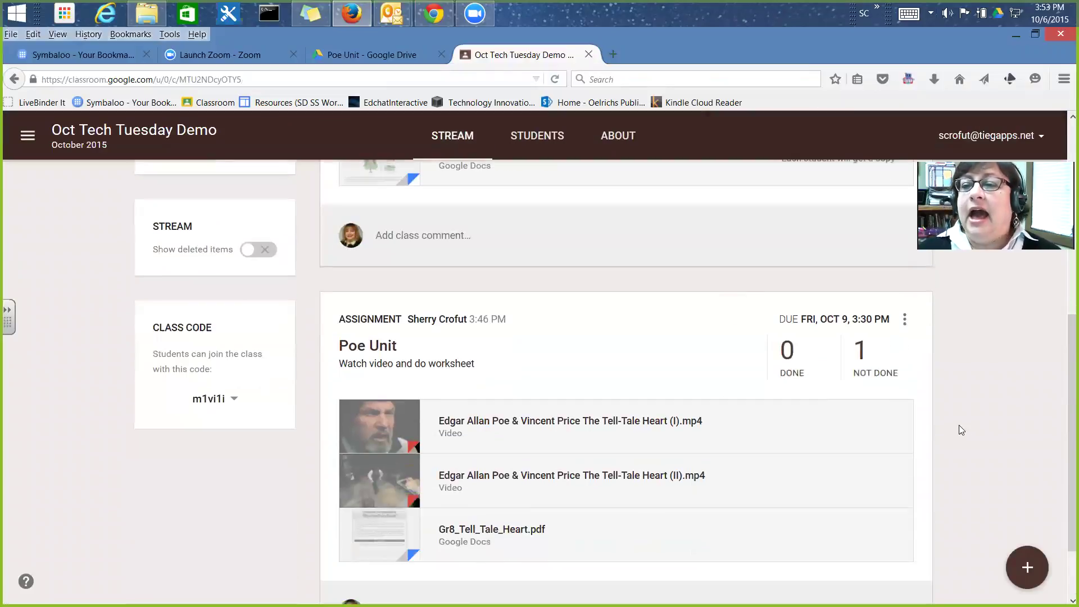
scroll(960, 404, "up", 6)
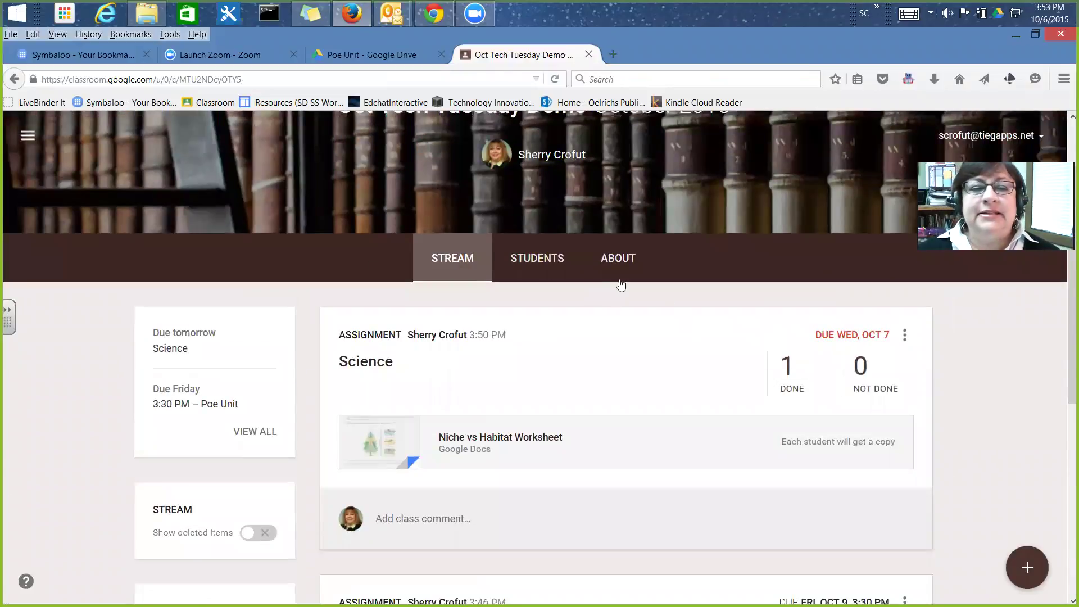
scroll(510, 236, "up", 2)
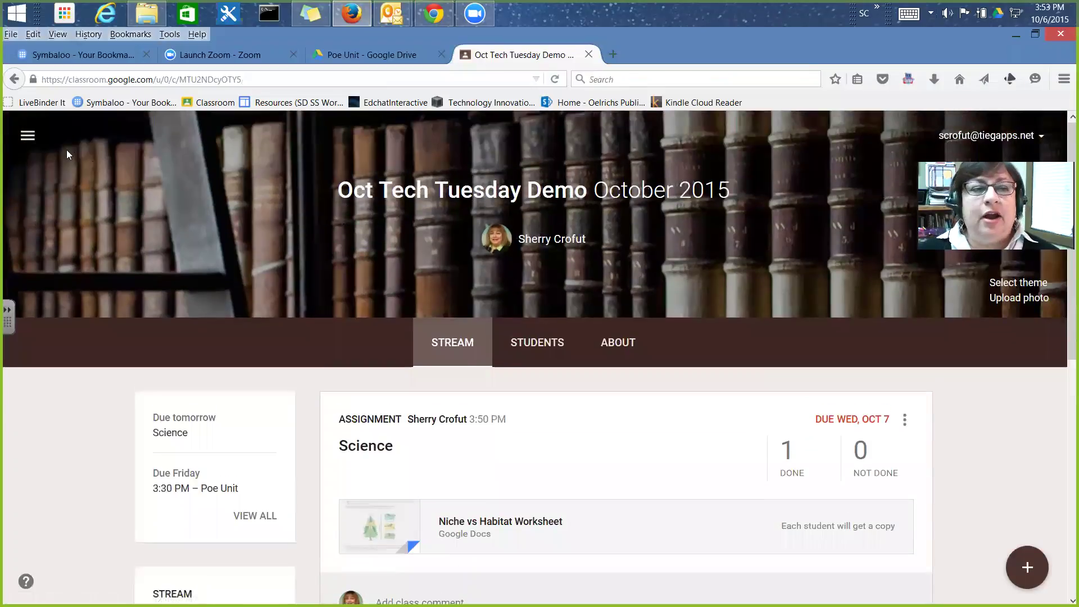
left_click(28, 136)
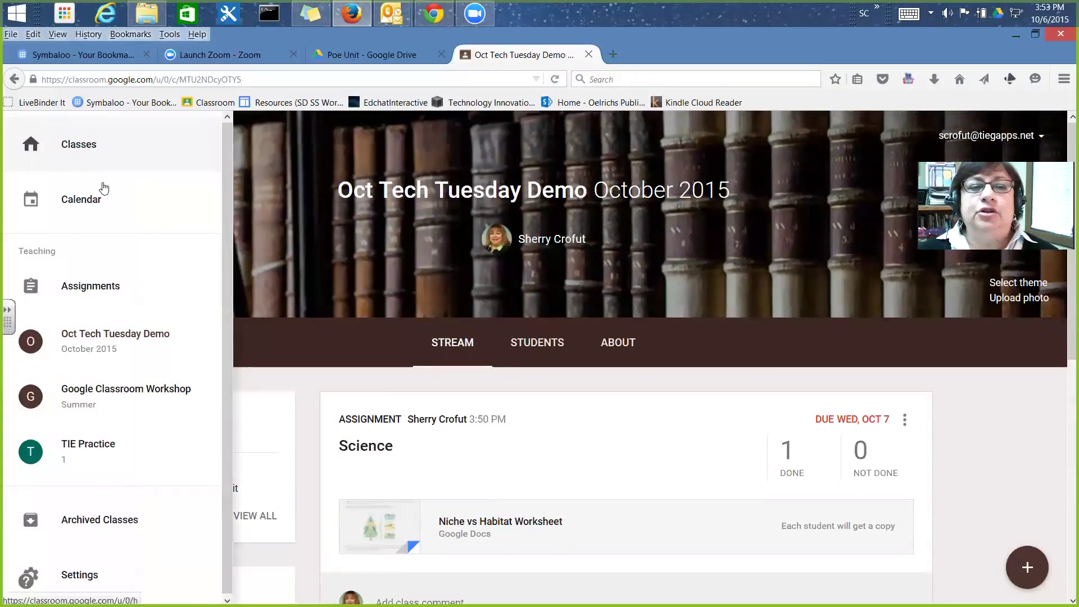
- Open the Classes overview and dismiss the Oct Tech Tuesday Demo card's options menu unchanged
left_click(103, 187)
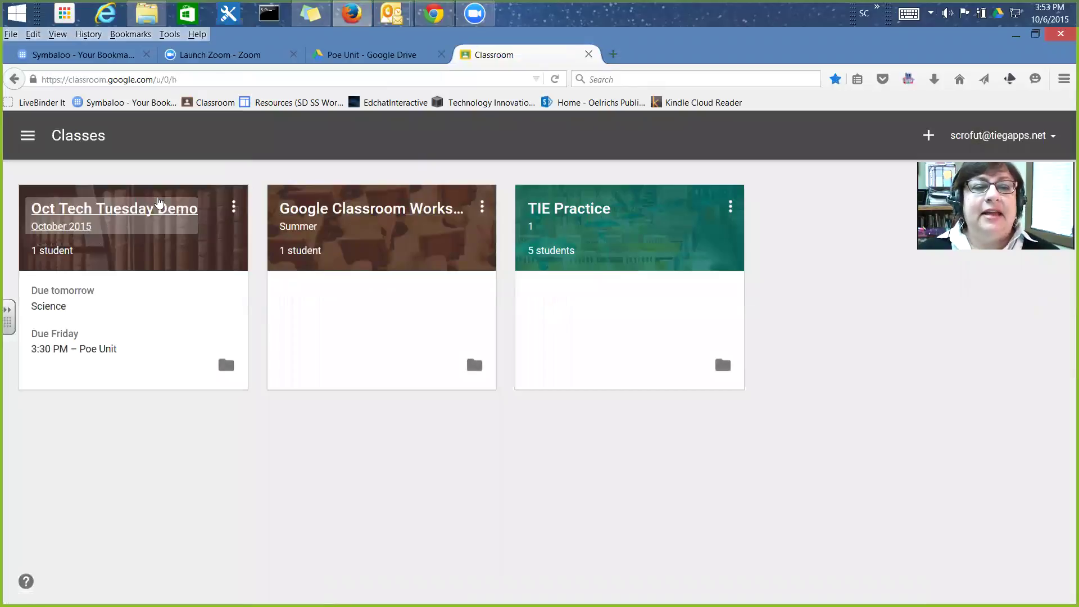
left_click(234, 207)
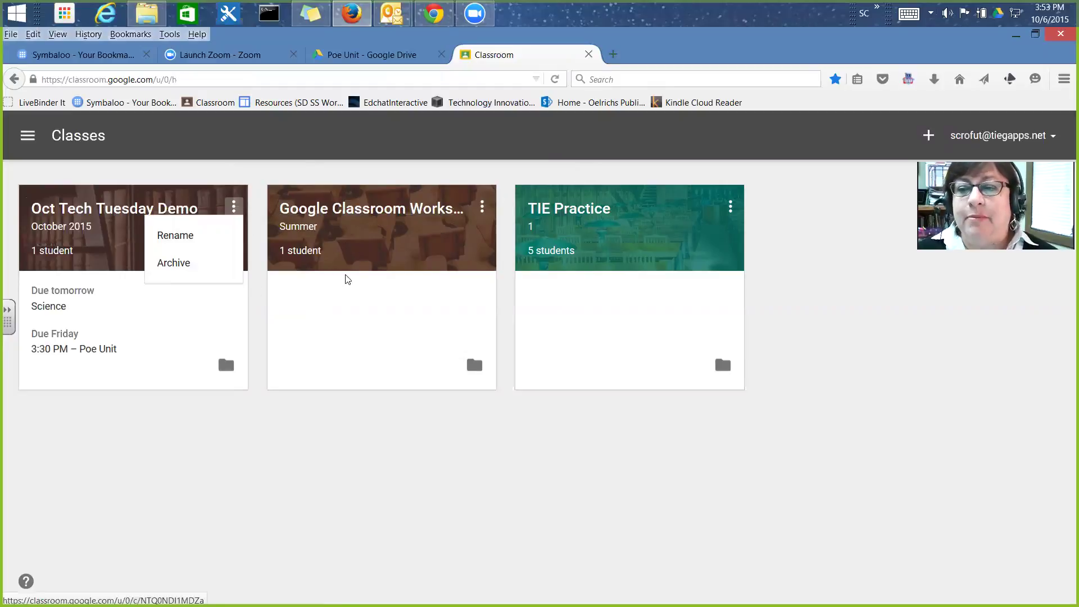
left_click(260, 236)
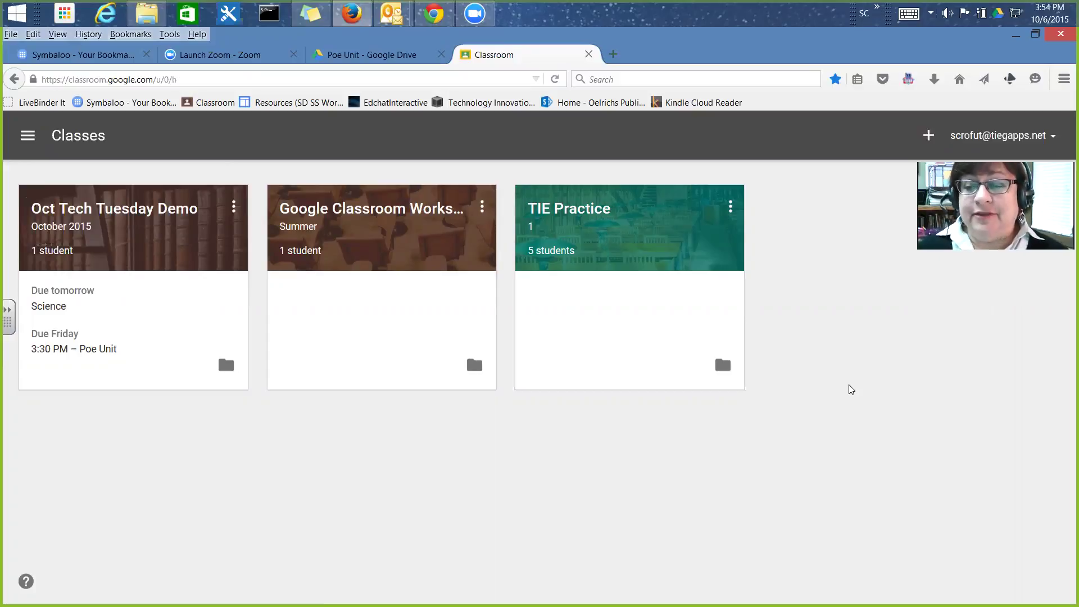
- Open the Calendar and filter it to Oct Tech Tuesday Demo for the Oct 4–10 week
left_click(28, 136)
left_click(76, 199)
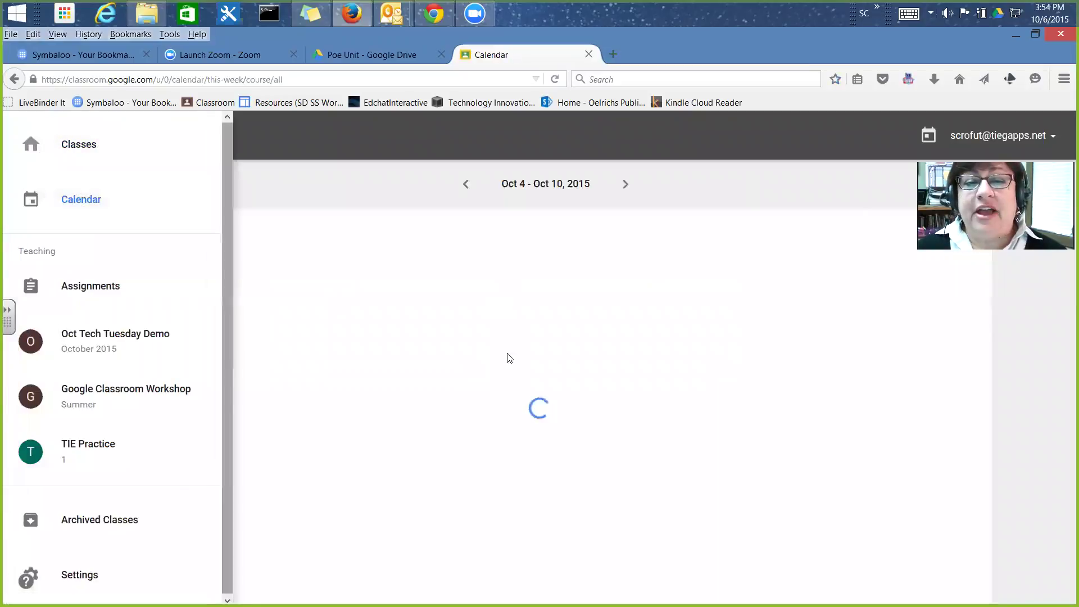
left_click(365, 180)
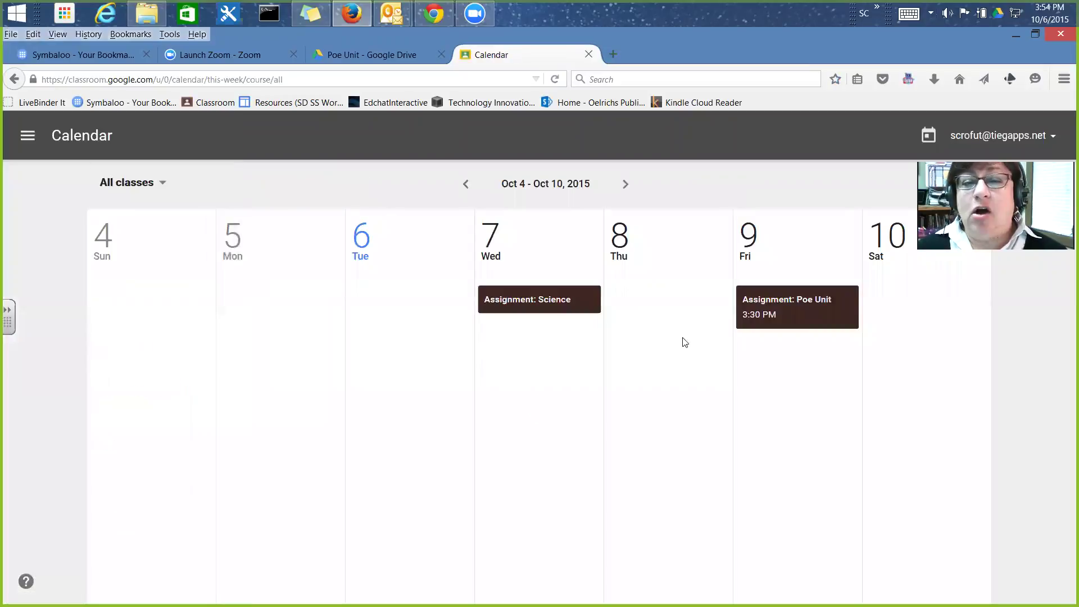
left_click(160, 185)
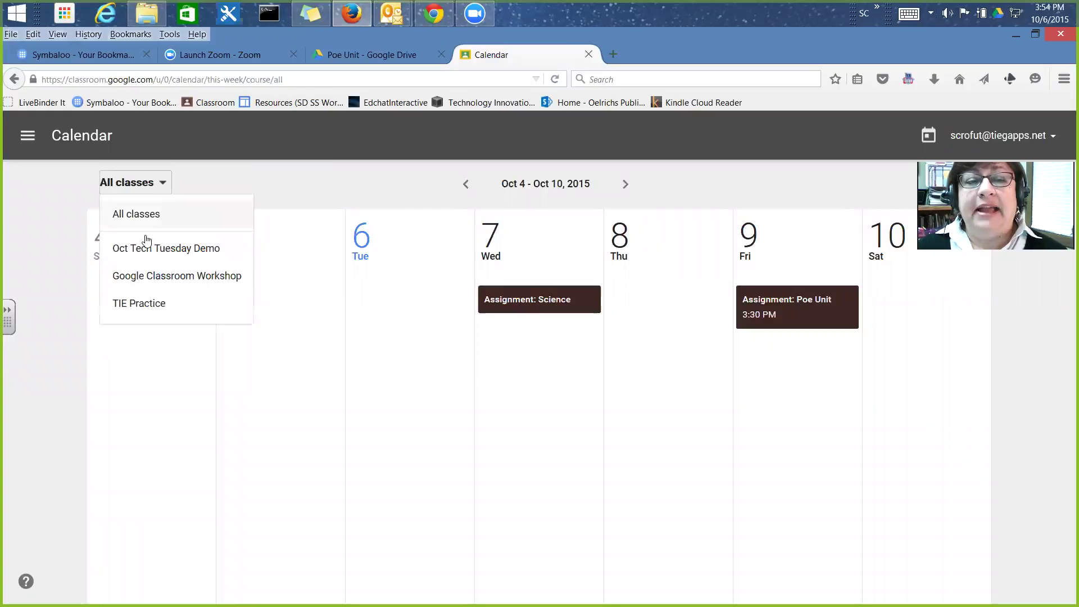
left_click(157, 254)
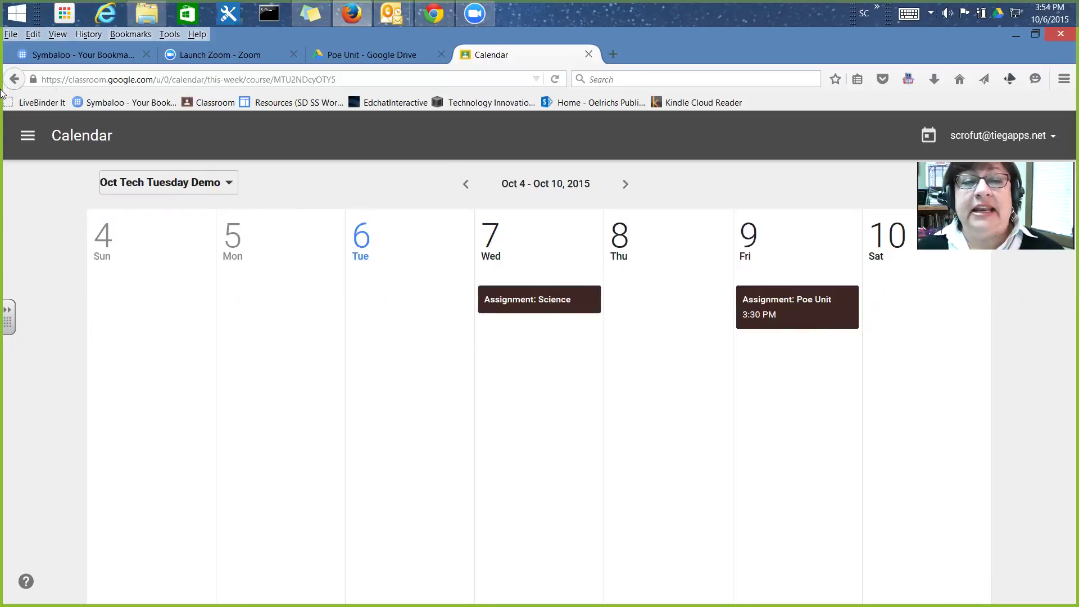
left_click(23, 140)
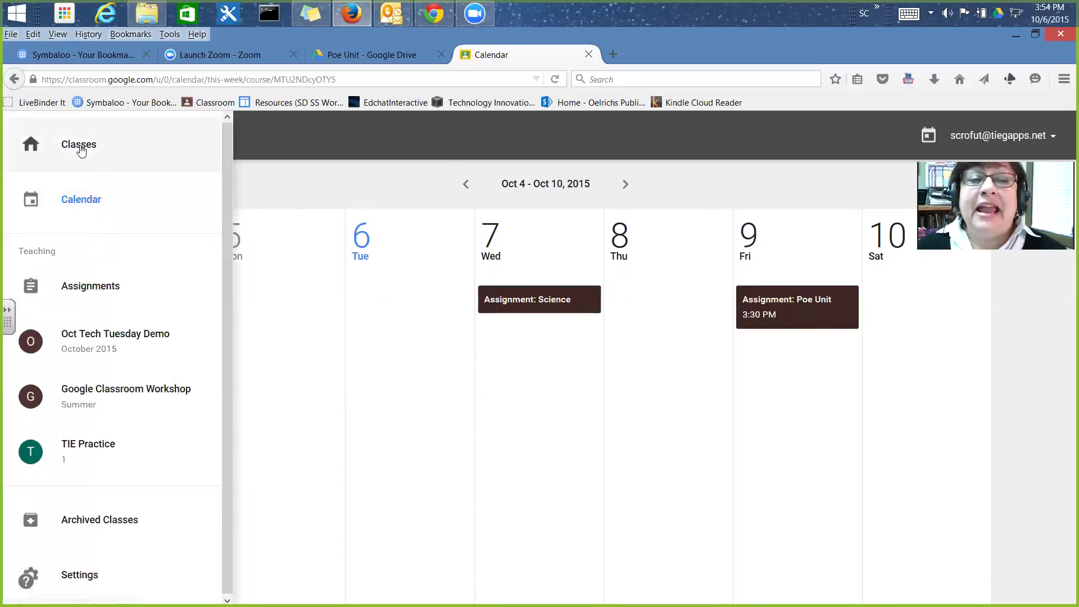
- Go to Classes, then switch to the student's window showing Science returned with 98/100
left_click(84, 145)
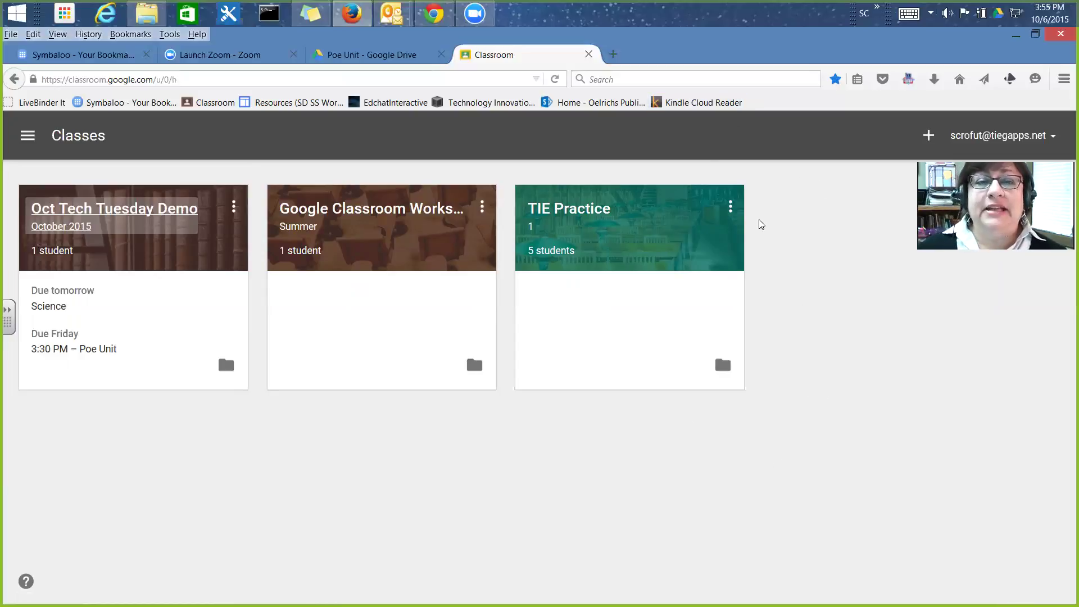
left_click(433, 13)
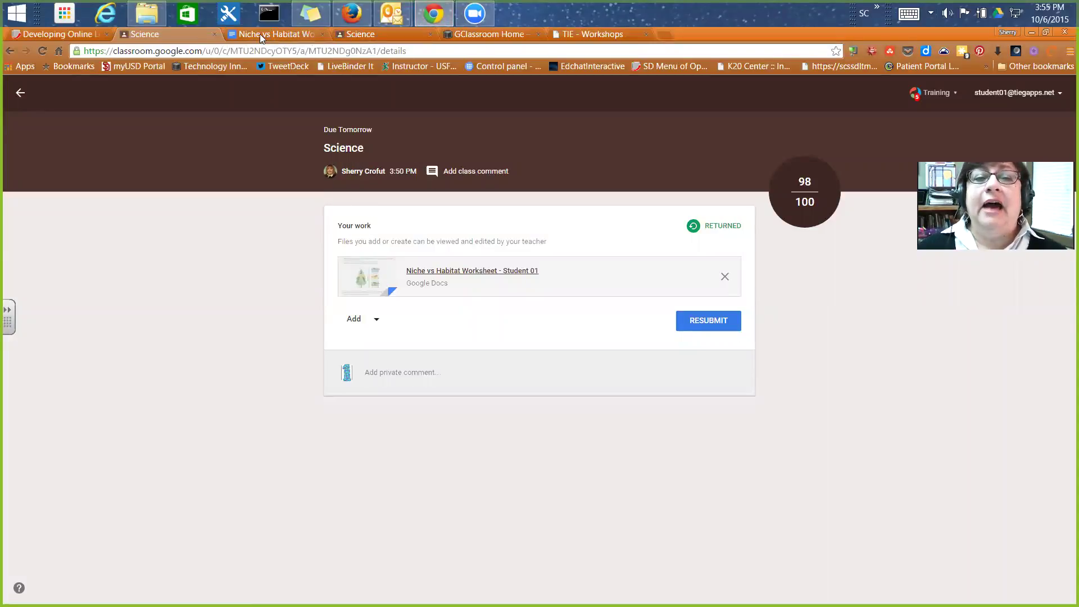
- Close the Science assignment and Niche vs Habitat Worksheet tabs, then view the GClassroom Home workshop page
left_click(215, 34)
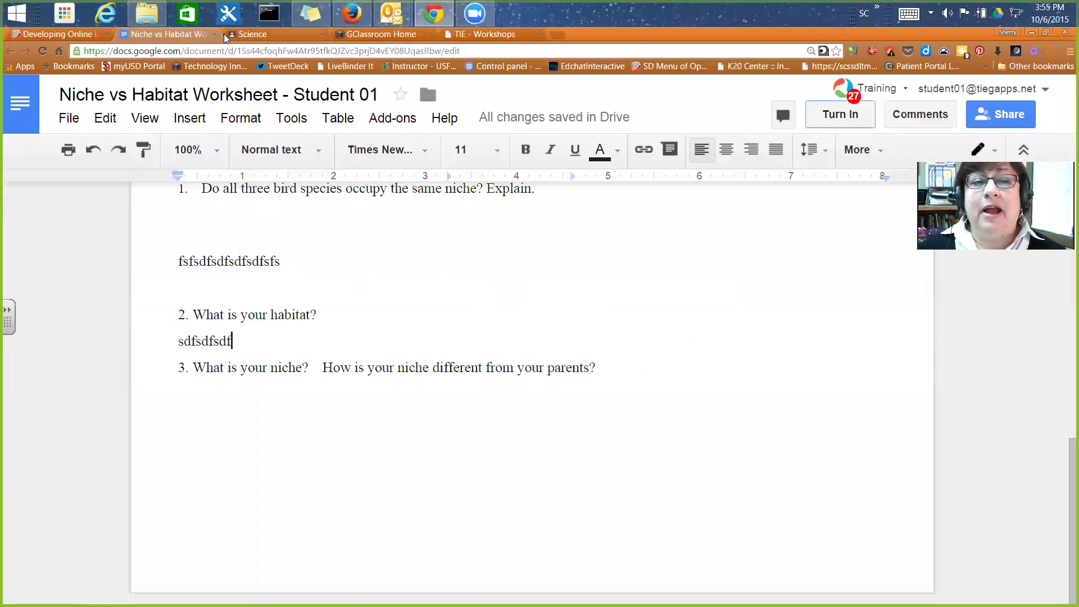
left_click(214, 34)
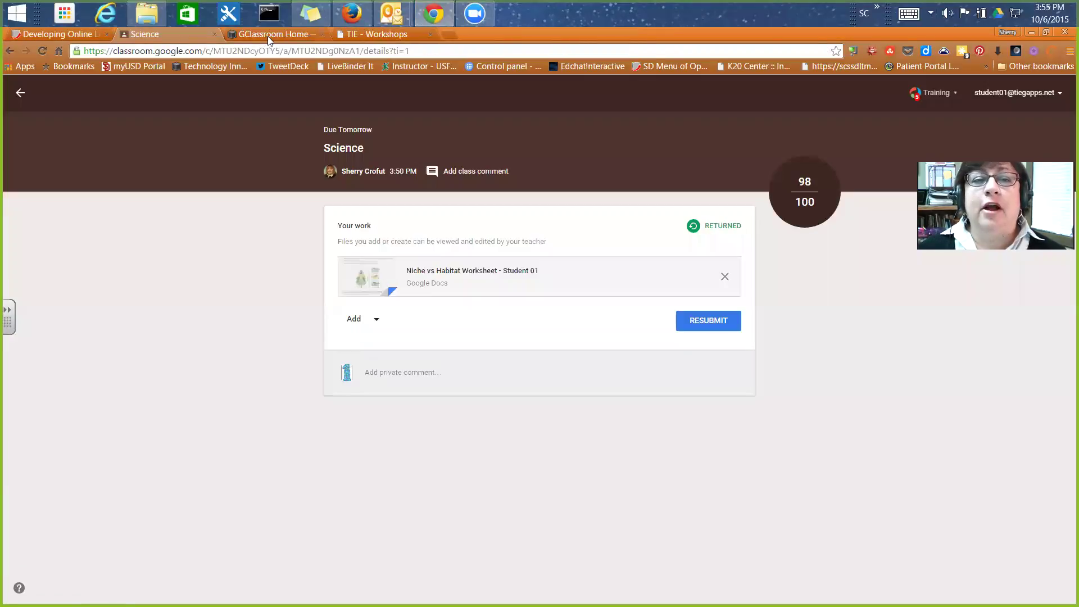
left_click(275, 34)
scroll(786, 393, "down", 2)
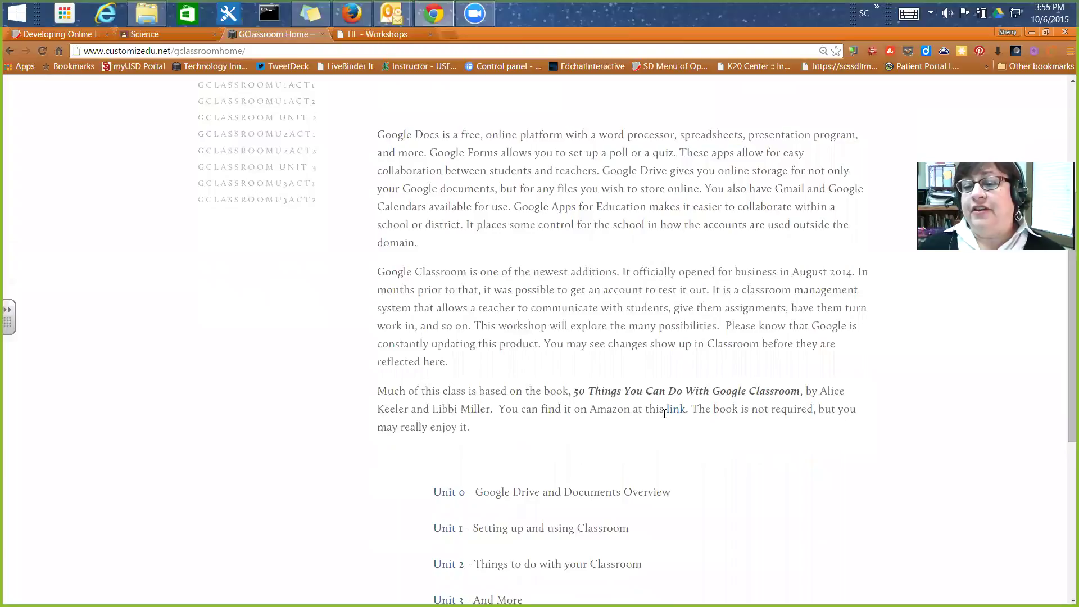